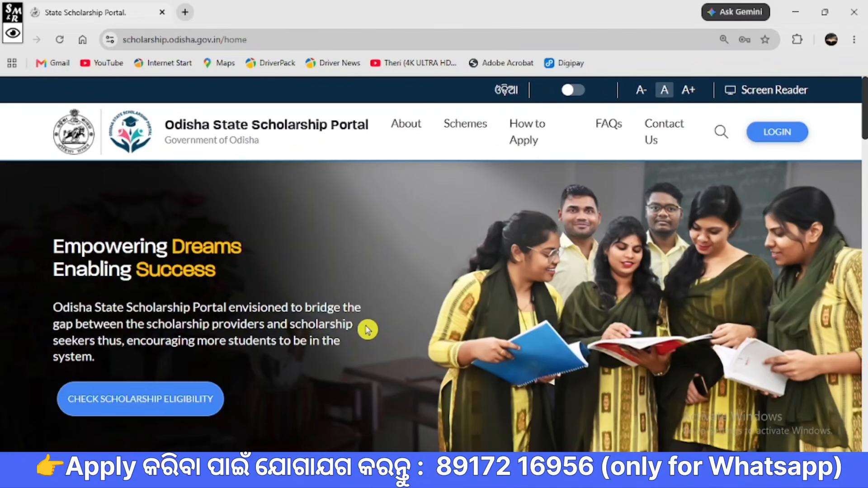
- Open the portal page listing all scholarship schemes
scroll(349, 304, "down", 3)
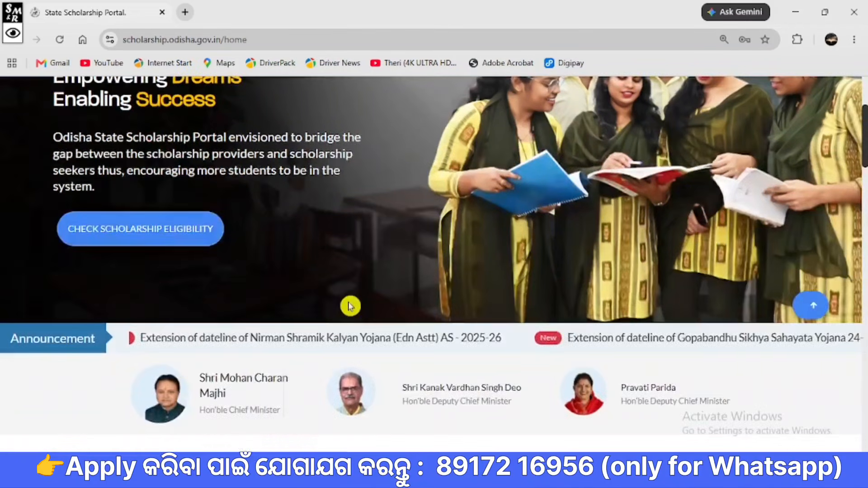
scroll(349, 304, "up", 3)
left_click(12, 38)
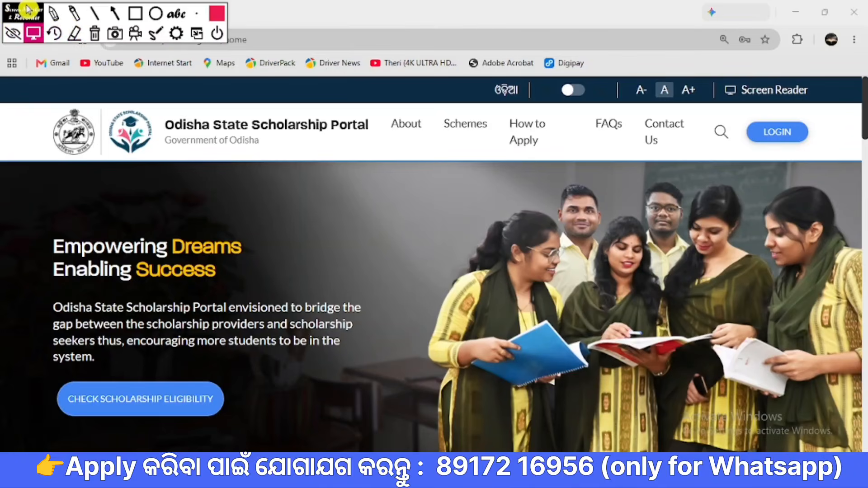
left_click(54, 13)
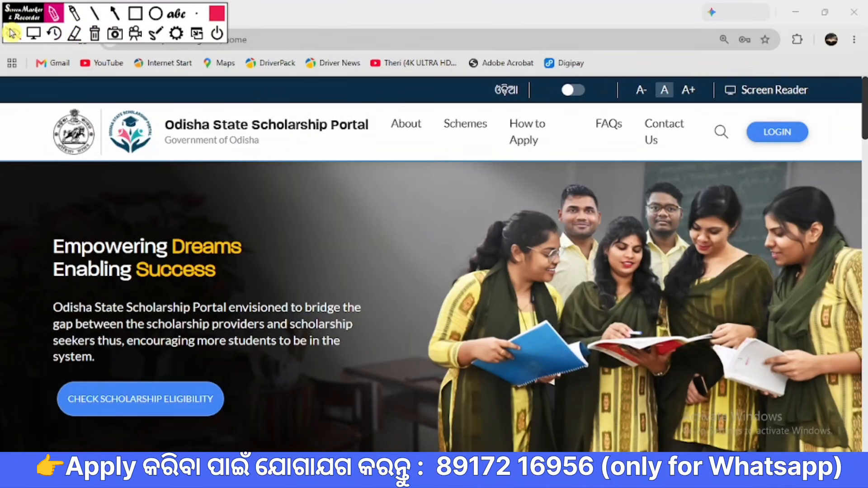
left_click(33, 33)
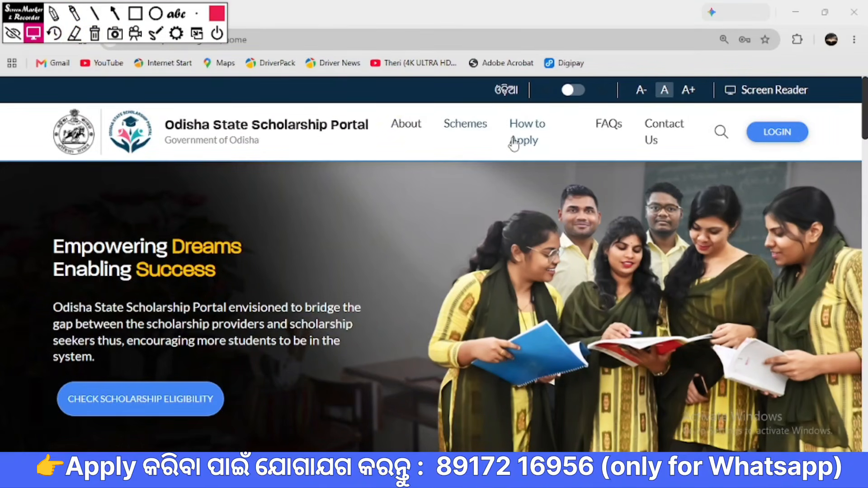
left_click(456, 131)
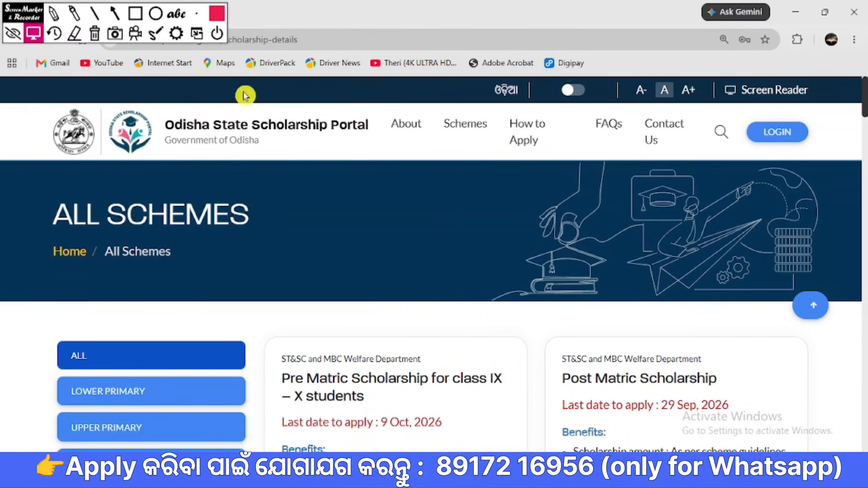
- Annotate the schemes list on screen, clear the marks, and scroll further down
left_click(53, 15)
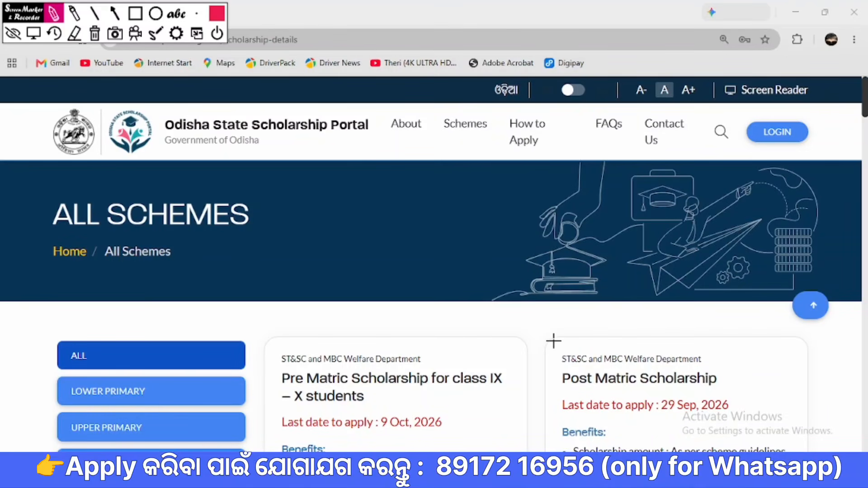
mouse_move(631, 415)
left_mouse_down()
mouse_move(683, 337)
mouse_move(658, 373)
left_mouse_up()
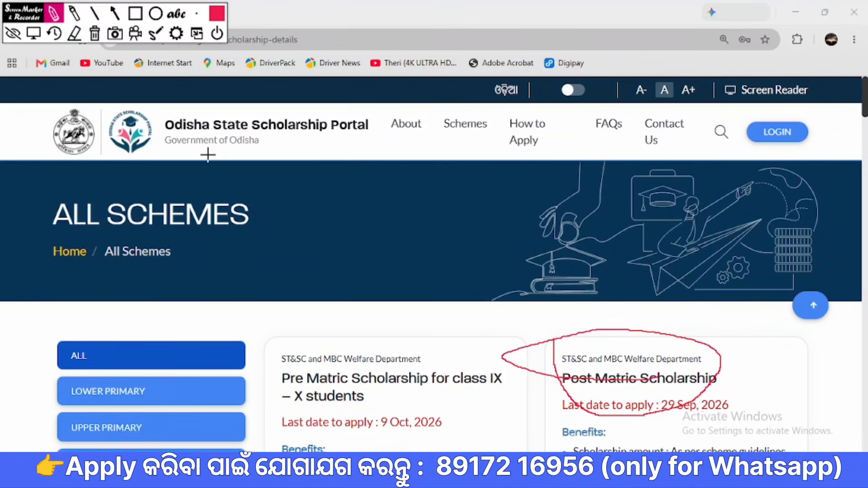
left_click(94, 33)
left_click(33, 33)
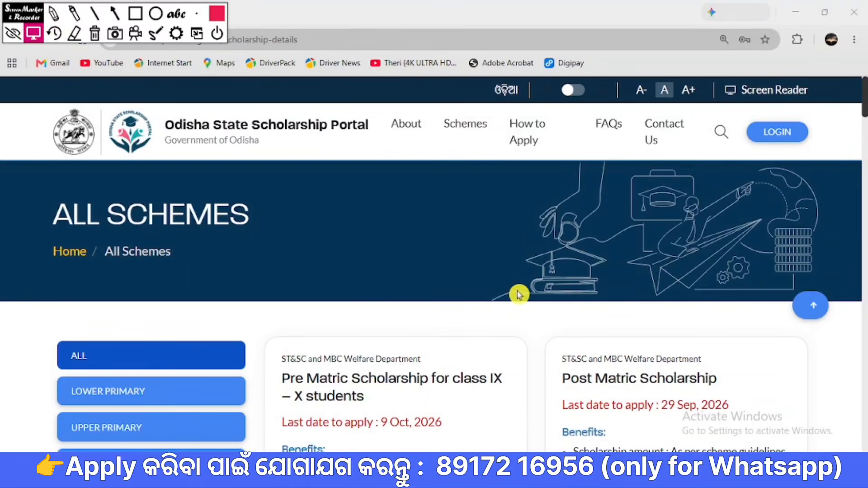
scroll(518, 294, "down", 3)
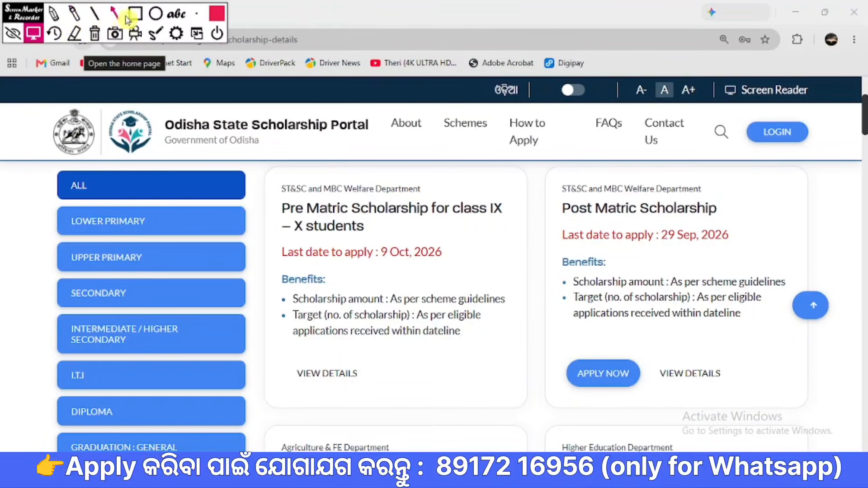
- Draw highlight boxes around the Post Matric Scholarship card area, then clear them
left_click(134, 14)
mouse_move(550, 169)
left_mouse_down()
mouse_move(678, 337)
mouse_move(799, 399)
left_mouse_up()
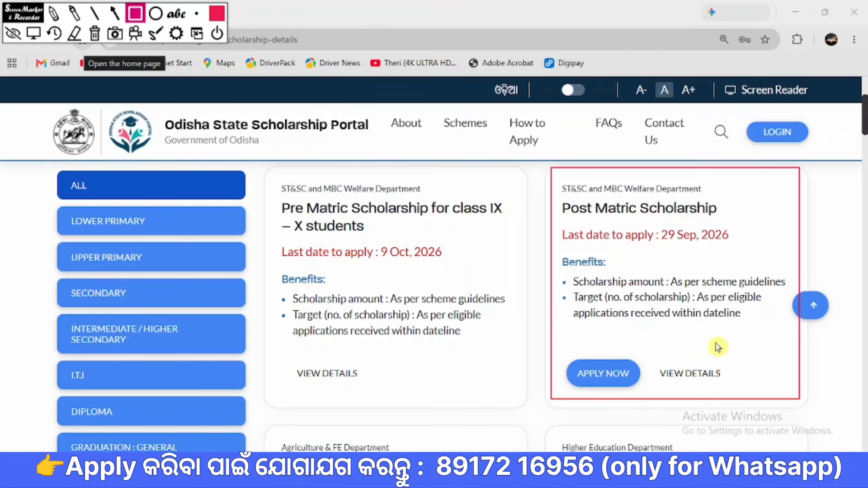
left_click_drag(544, 170, 812, 405)
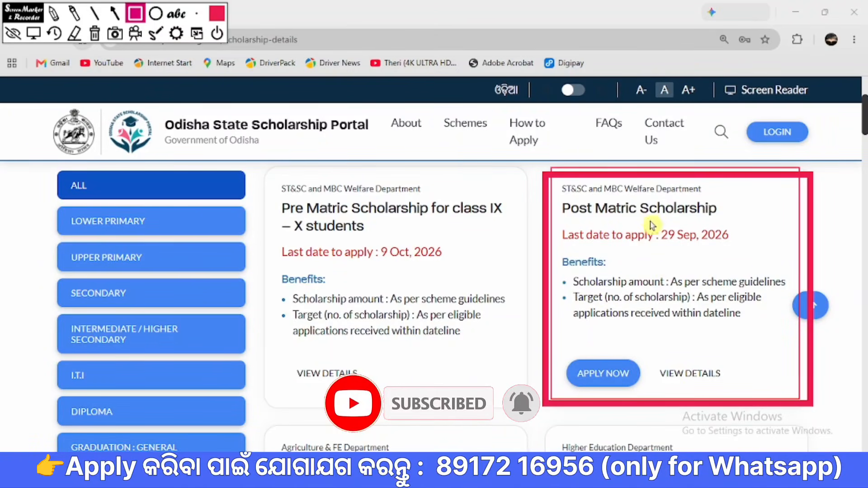
mouse_move(647, 215)
left_mouse_down()
mouse_move(759, 271)
mouse_move(753, 257)
left_mouse_up()
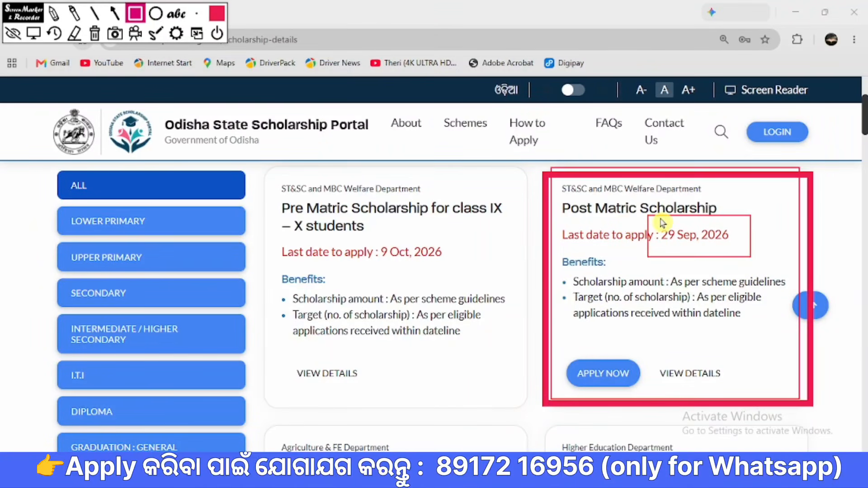
left_click_drag(649, 219, 737, 264)
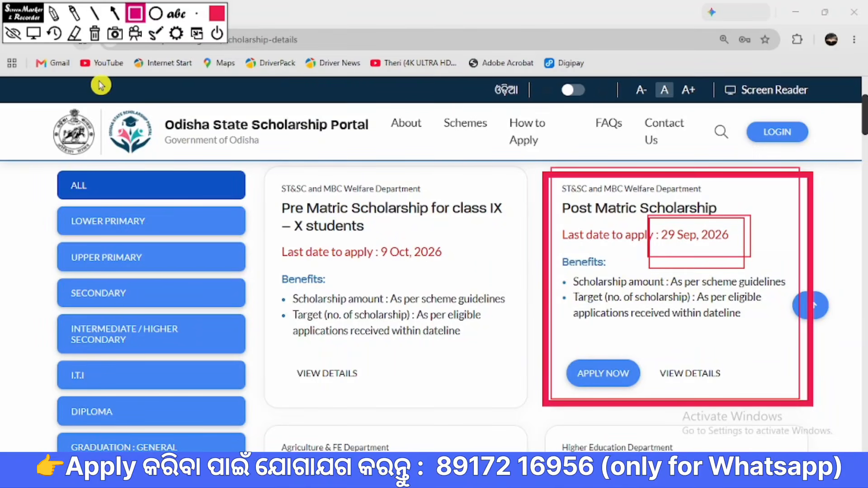
left_click(94, 35)
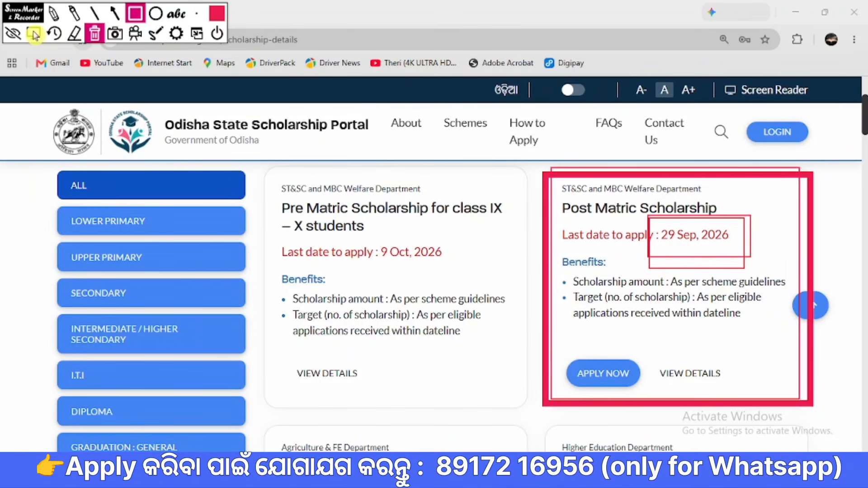
left_click(34, 34)
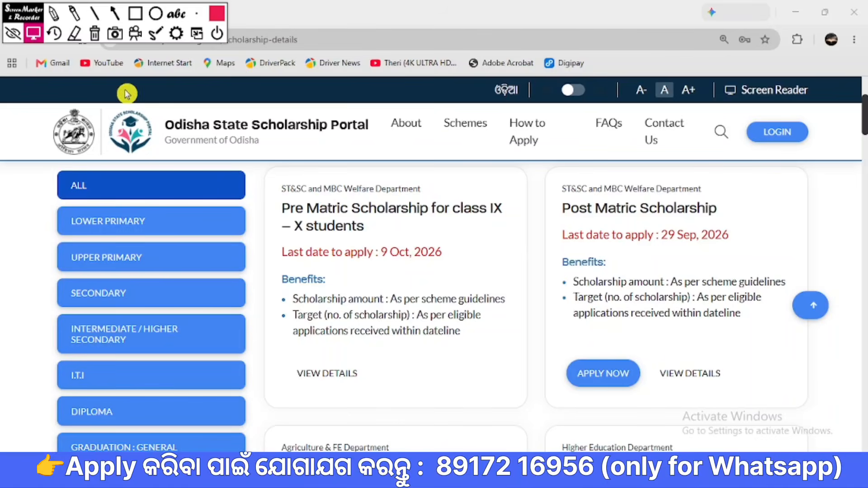
- Open a new browser tab showing the Google search page
left_click(54, 15)
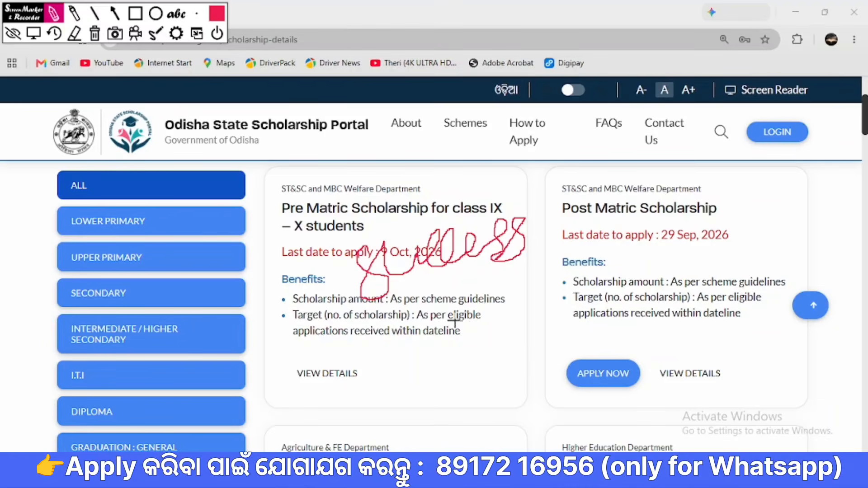
left_click_drag(454, 322, 501, 305)
left_click_drag(553, 333, 564, 309)
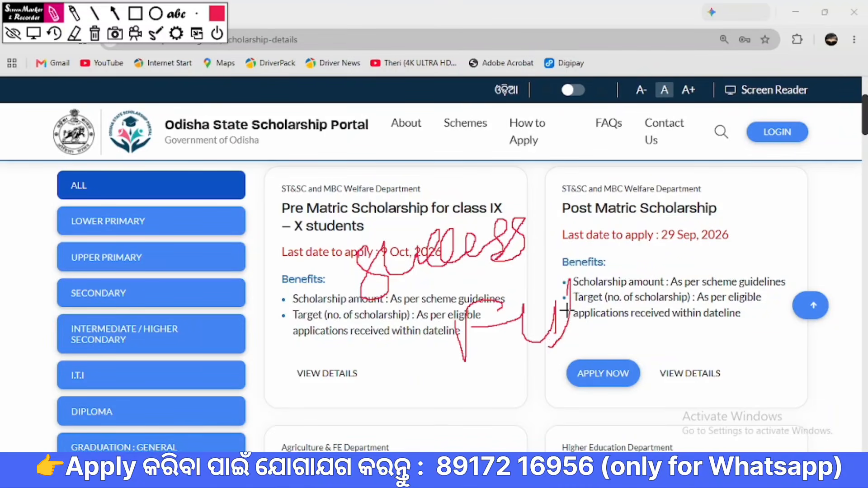
left_click_drag(641, 280, 662, 312)
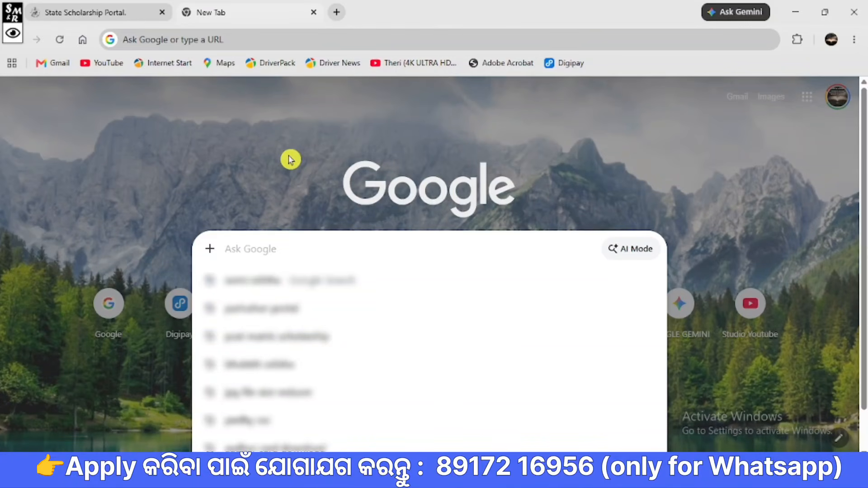
- Search Google for the state scholarship portal and open the official State Scholarship Portal result
type("STATE")
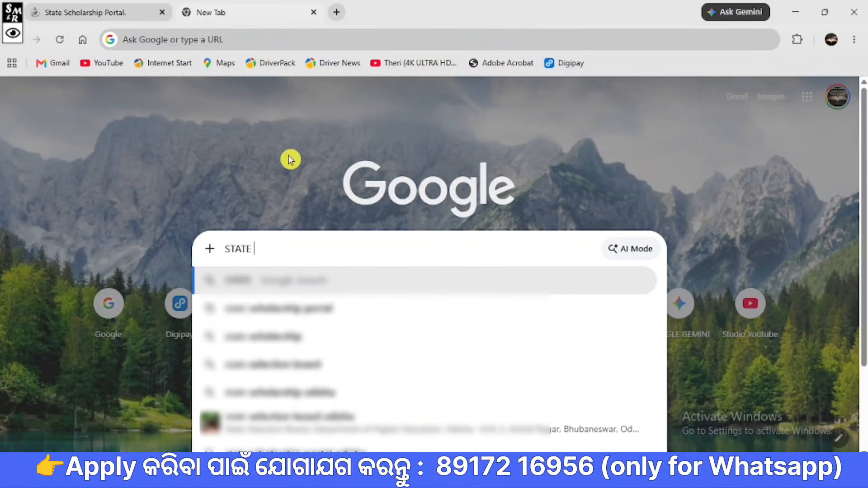
type(" SCHolarship portal")
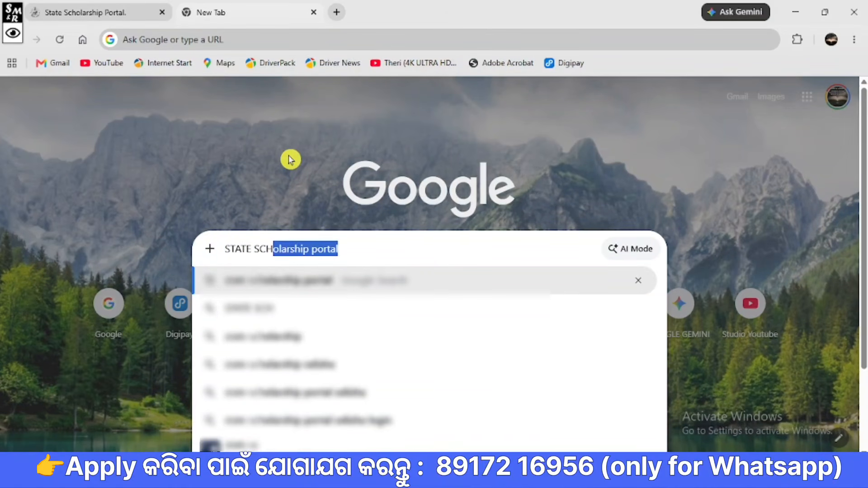
key("Return")
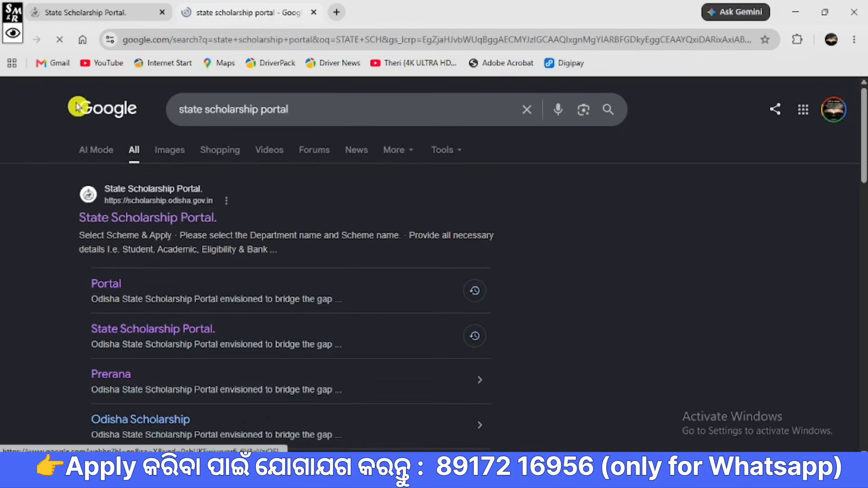
left_click(12, 32)
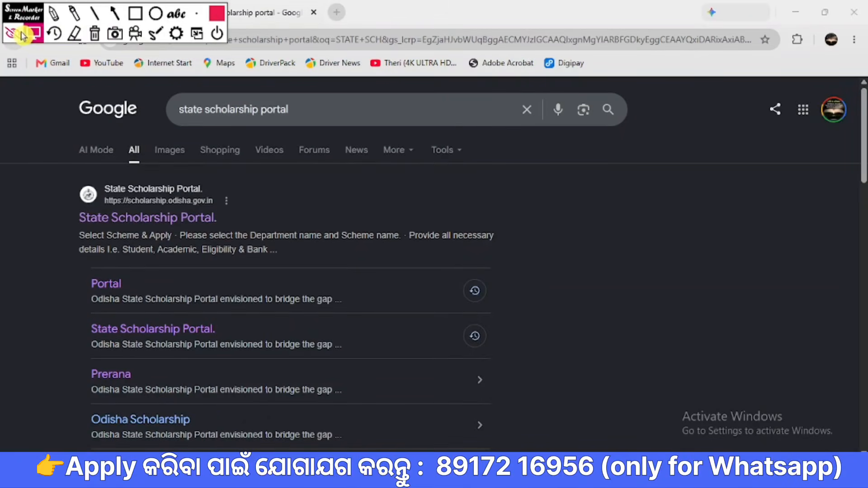
left_click(135, 15)
mouse_move(49, 182)
left_mouse_down()
mouse_move(163, 252)
mouse_move(485, 279)
left_mouse_up()
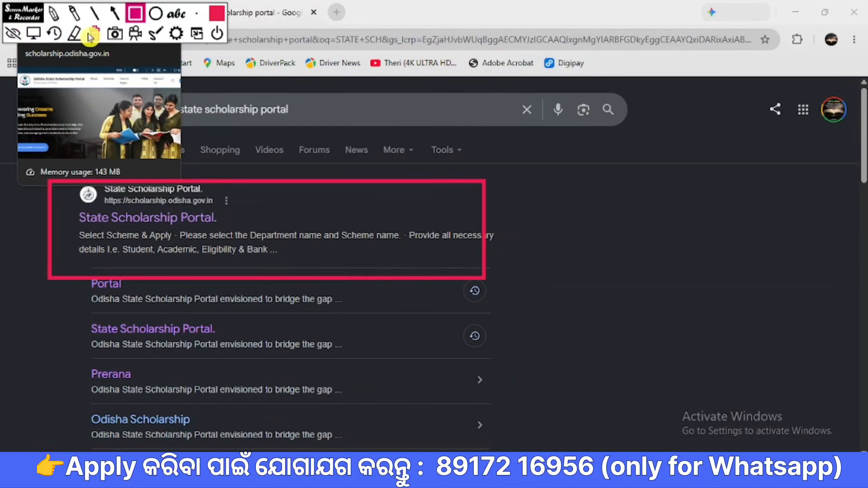
left_click(92, 35)
left_click(33, 32)
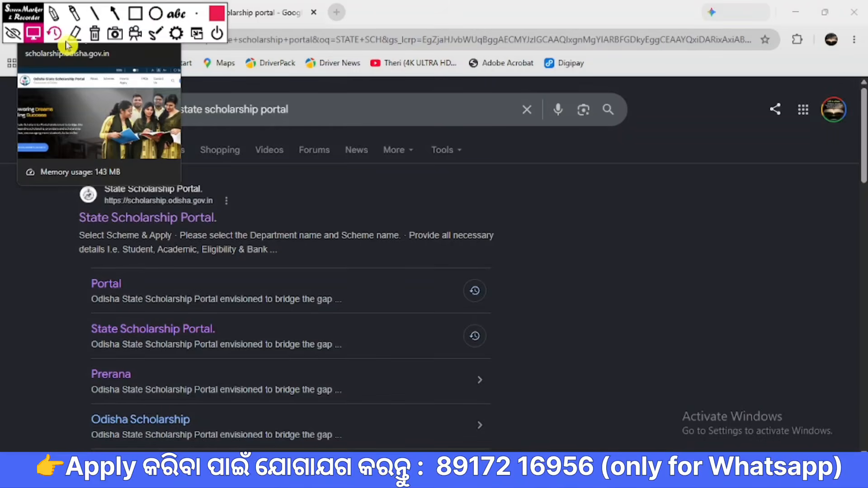
left_click(143, 219)
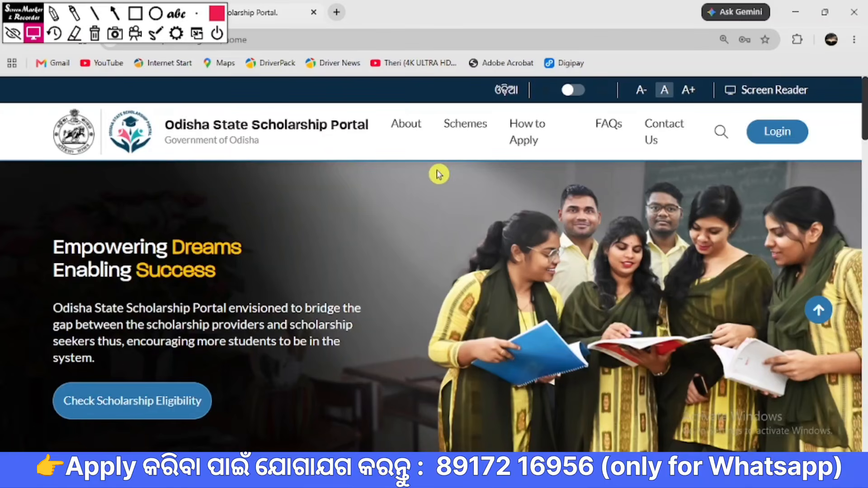
- Bring up the Student Login window from the login-type choices
left_click(142, 15)
mouse_move(733, 114)
left_mouse_down()
mouse_move(785, 151)
mouse_move(828, 151)
left_mouse_up()
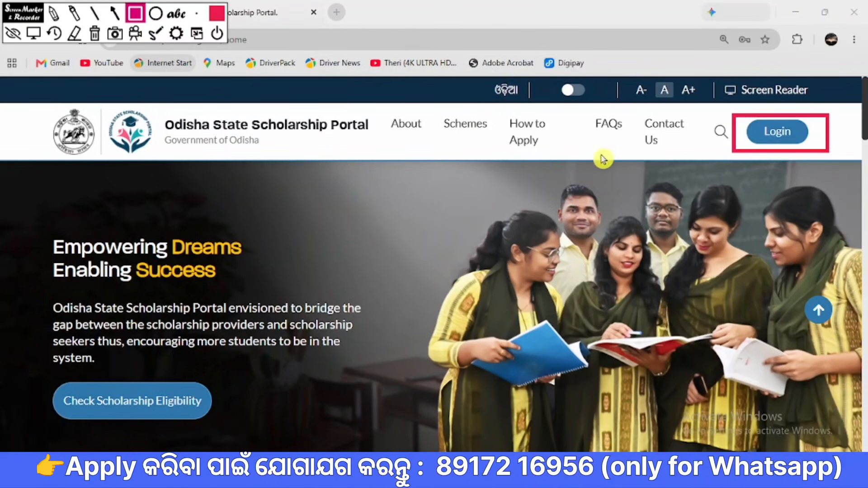
left_click(33, 32)
left_click(786, 135)
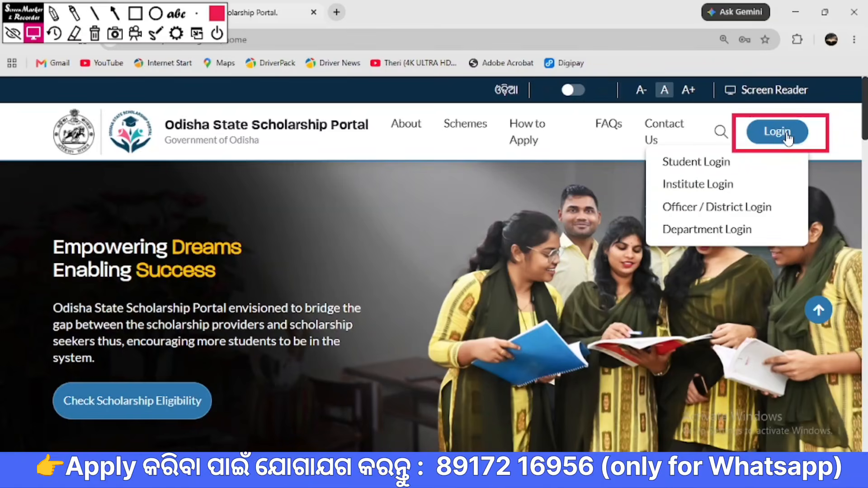
left_click(703, 164)
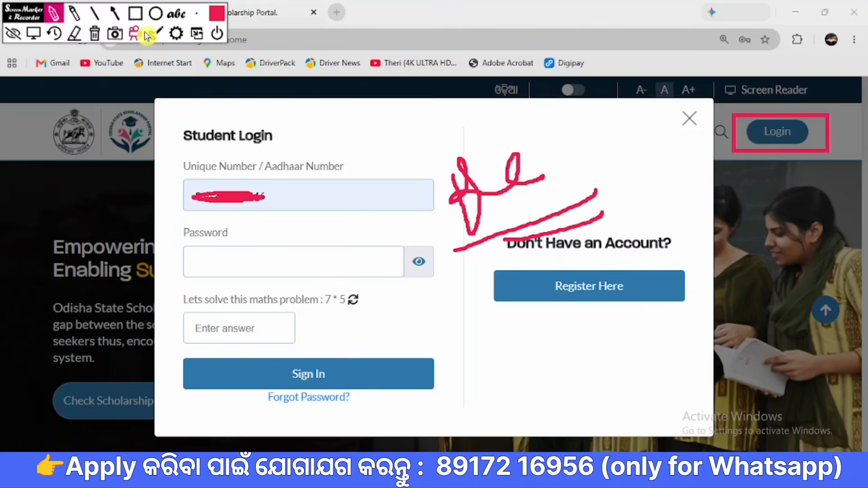
- Highlight the Aadhaar, password, maths captcha and sign-in fields, then clear the marks
left_click(135, 15)
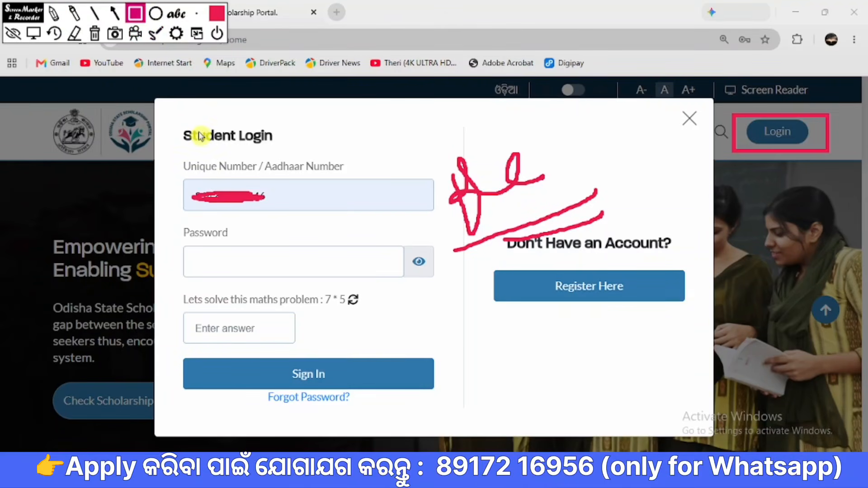
mouse_move(173, 150)
left_mouse_down()
mouse_move(181, 166)
mouse_move(353, 215)
mouse_move(419, 221)
left_mouse_up()
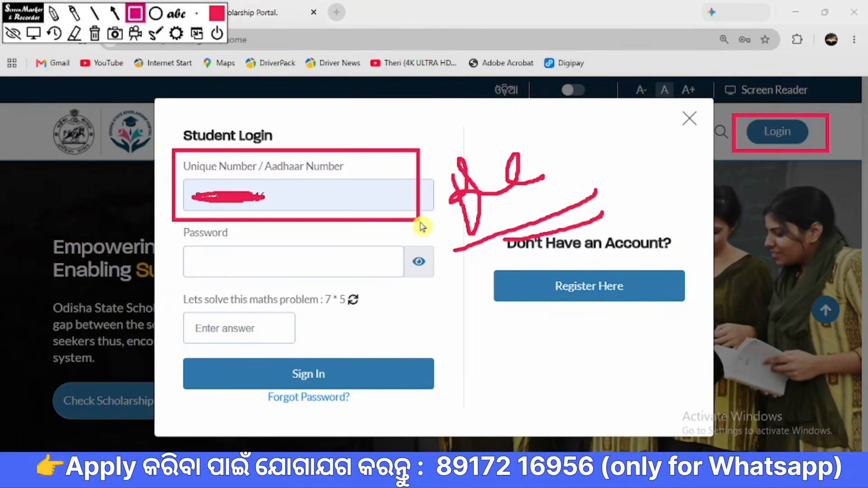
mouse_move(176, 228)
left_mouse_down()
mouse_move(213, 265)
mouse_move(358, 298)
mouse_move(370, 287)
left_mouse_up()
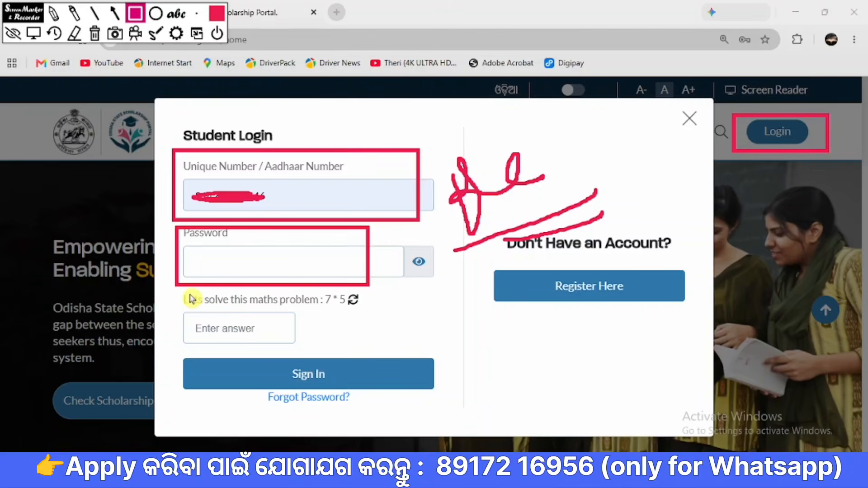
left_click_drag(190, 295, 381, 310)
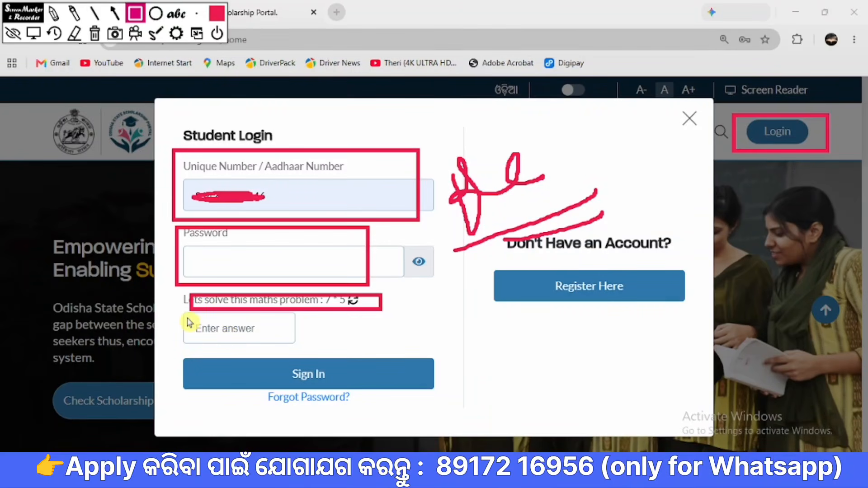
left_click_drag(189, 319, 317, 351)
mouse_move(183, 350)
left_mouse_down()
mouse_move(300, 387)
mouse_move(404, 390)
left_mouse_up()
left_click(95, 33)
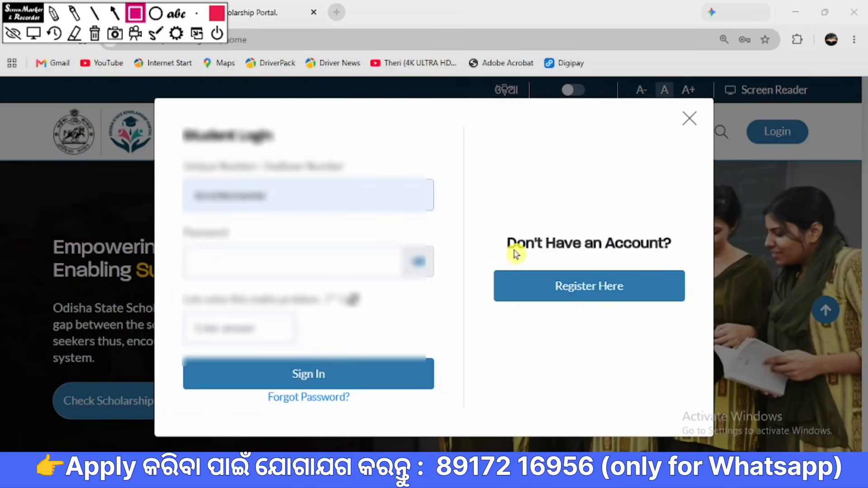
- Highlight the Register Here new-account section, then remove the annotation
mouse_move(476, 218)
left_mouse_down()
mouse_move(595, 304)
mouse_move(713, 328)
mouse_move(714, 313)
left_mouse_up()
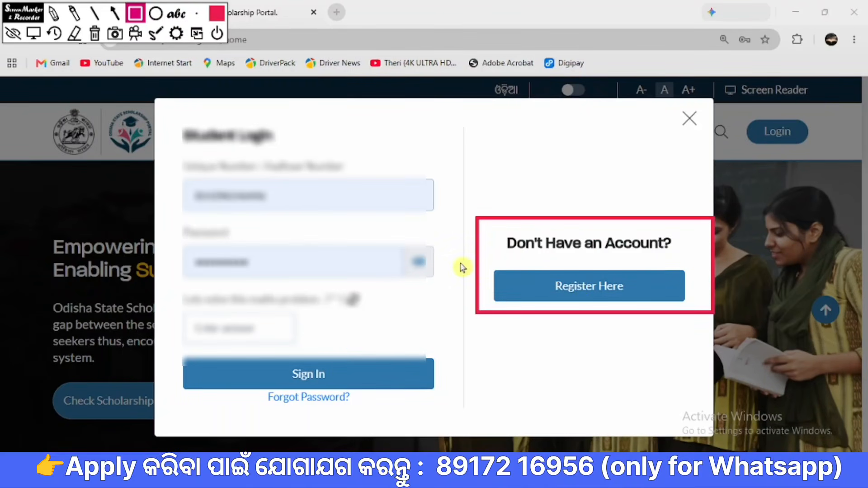
left_click(95, 33)
left_click(29, 35)
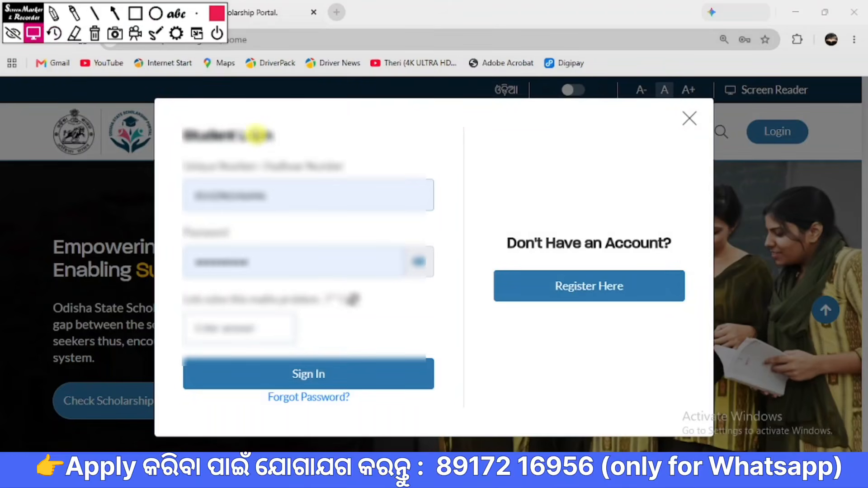
- Start a new student registration, agree to the terms and proceed
left_click(547, 289)
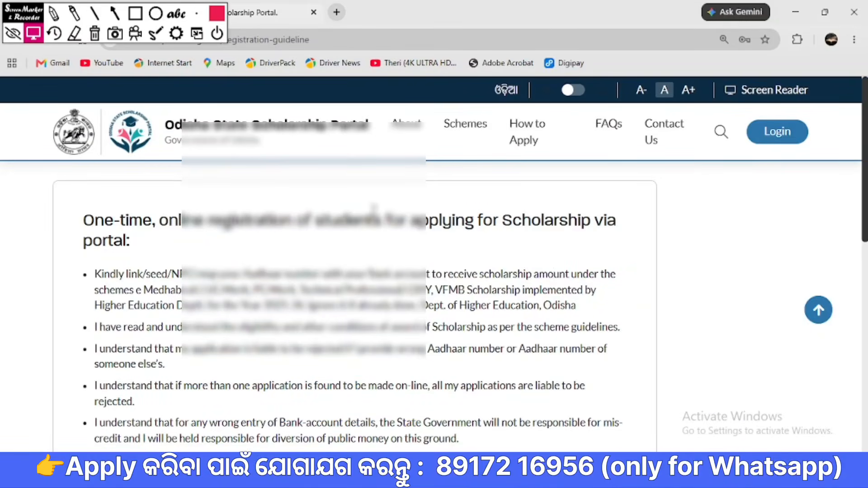
scroll(373, 213, "down", 5)
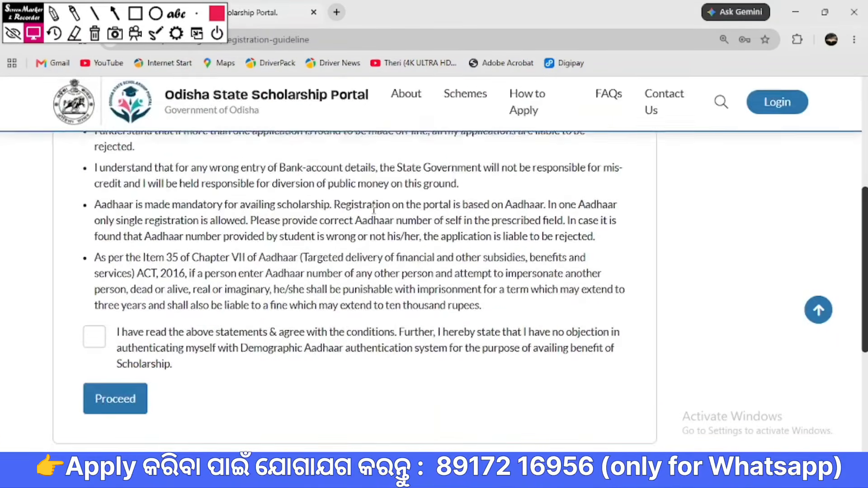
left_click(94, 335)
left_click(126, 402)
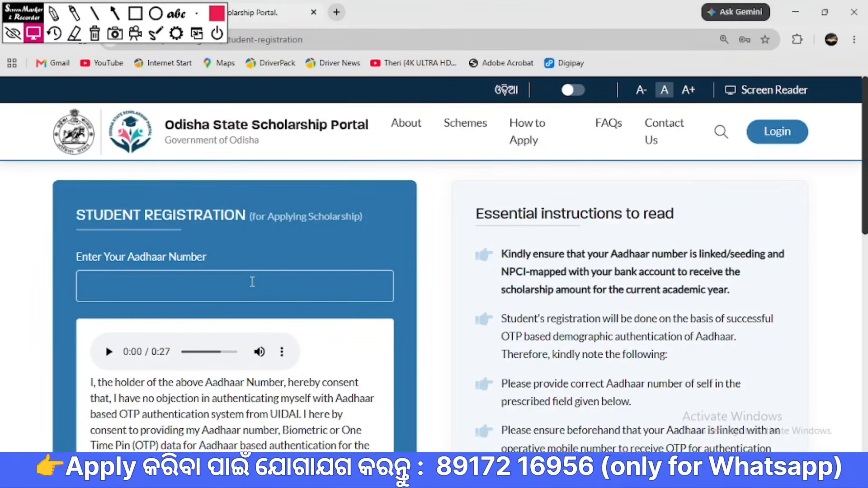
- Enter the Aadhaar number and verify it with the OTP received on mobile
left_click(252, 282)
type("*****")
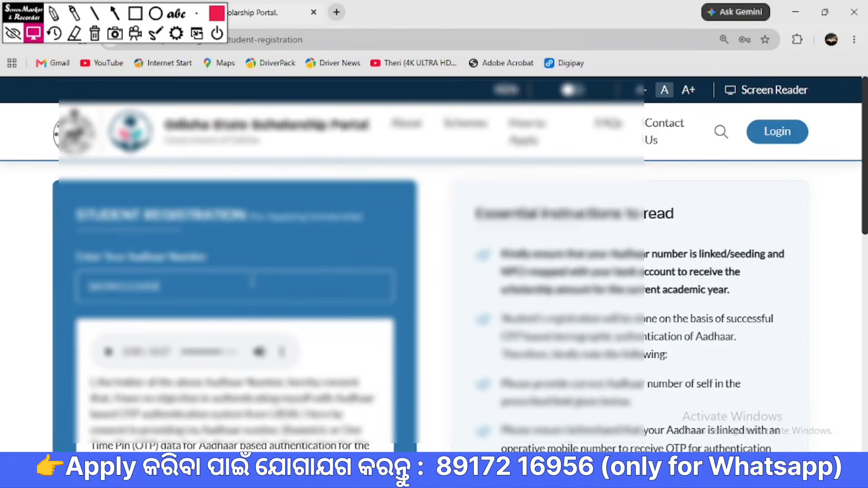
scroll(273, 301, "down", 3)
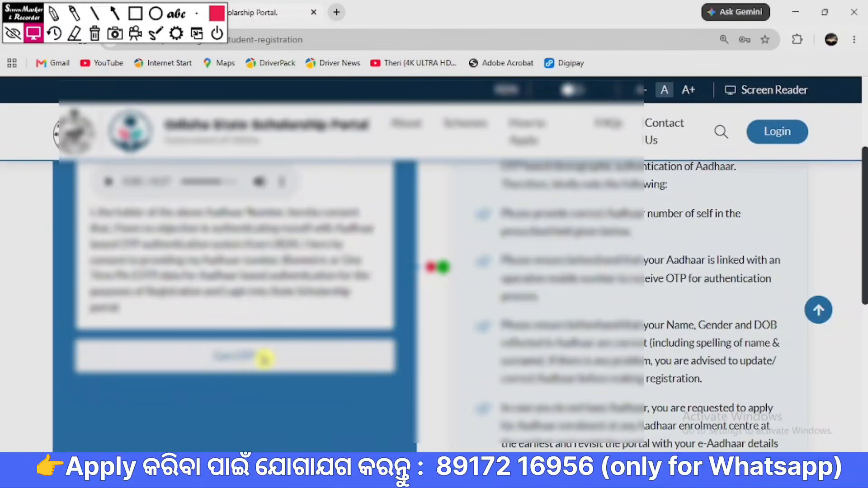
scroll(330, 314, "up", 3)
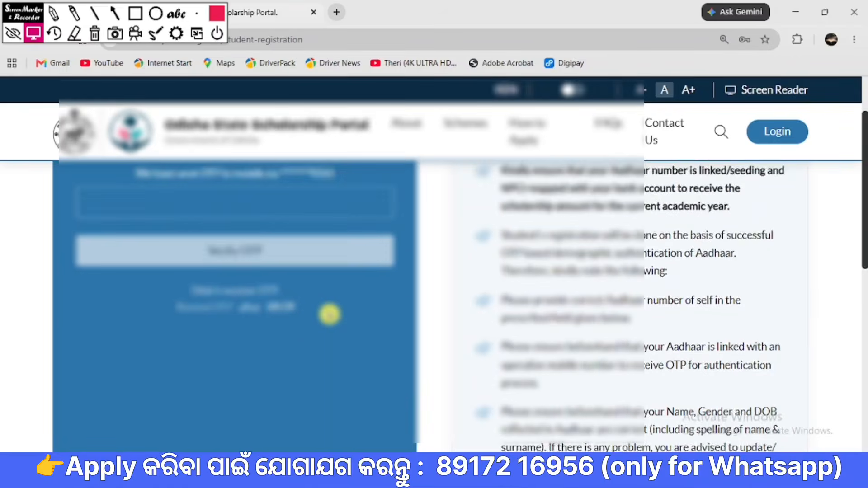
left_click(214, 295)
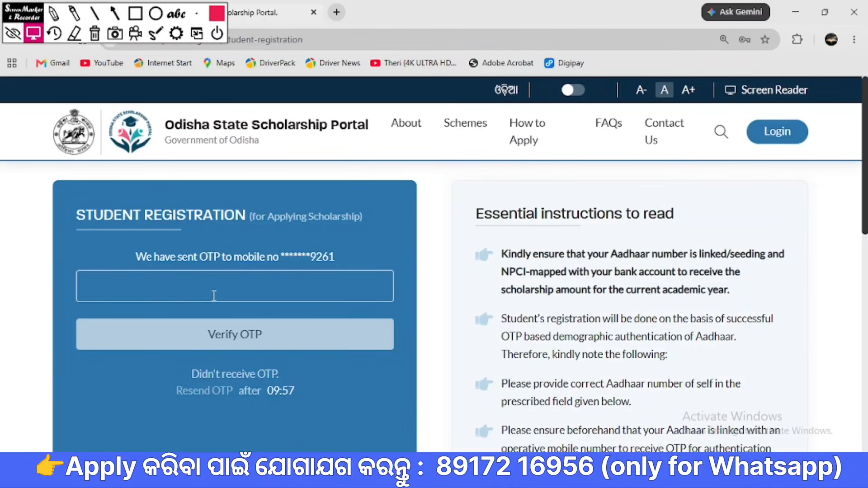
scroll(226, 301, "down", 2)
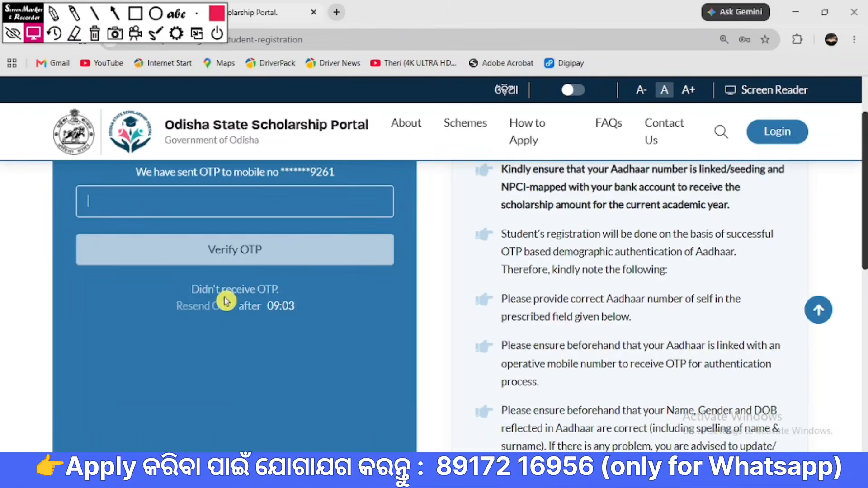
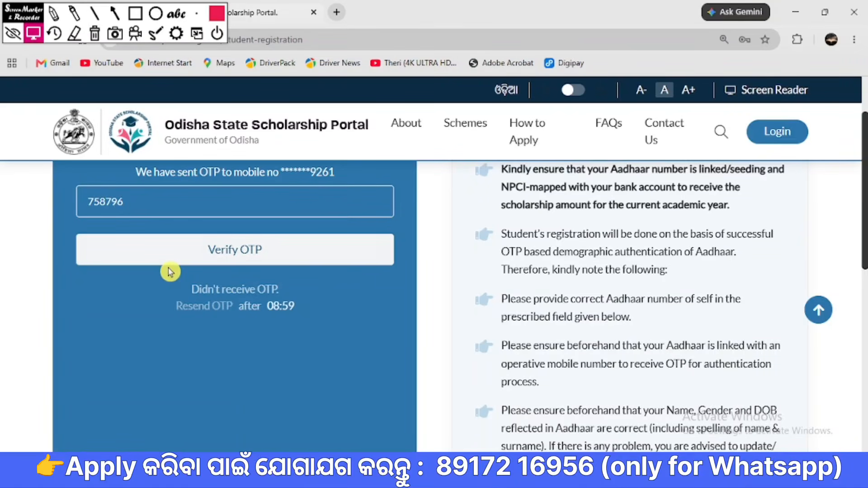
left_click(221, 250)
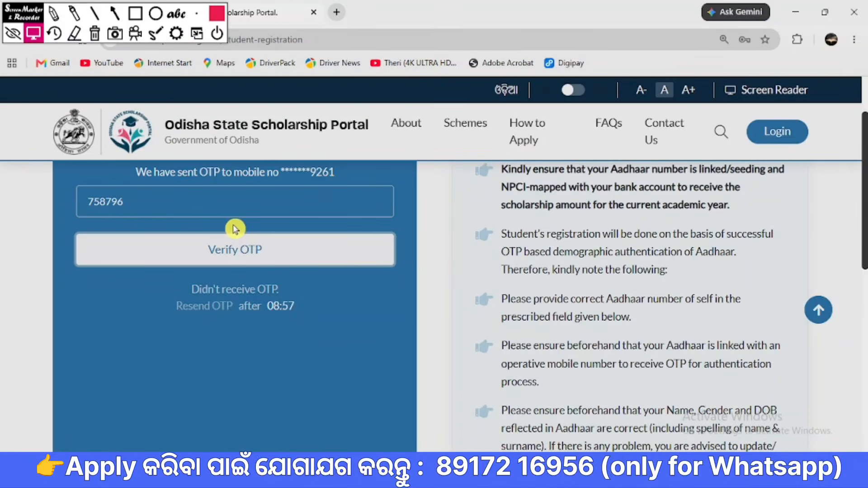
scroll(246, 235, "up", 2)
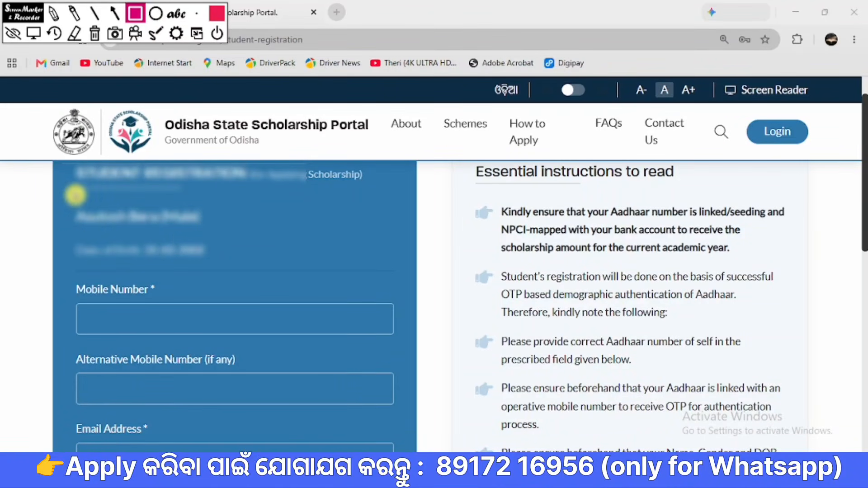
mouse_move(62, 191)
left_mouse_down()
mouse_move(99, 230)
mouse_move(220, 231)
left_mouse_up()
mouse_move(63, 232)
left_mouse_down()
mouse_move(171, 271)
mouse_move(220, 272)
left_mouse_up()
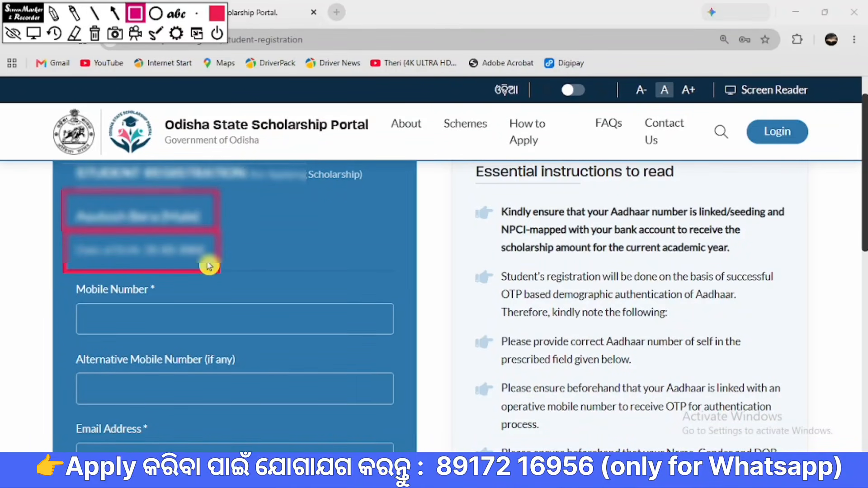
mouse_move(68, 282)
left_mouse_down()
mouse_move(120, 324)
mouse_move(213, 343)
mouse_move(339, 354)
mouse_move(391, 346)
left_mouse_up()
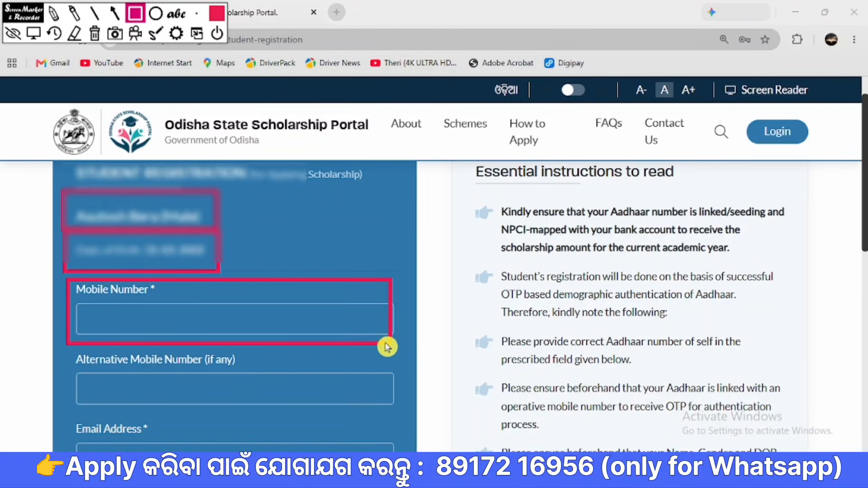
mouse_move(73, 353)
left_mouse_down()
mouse_move(126, 397)
mouse_move(298, 409)
left_mouse_up()
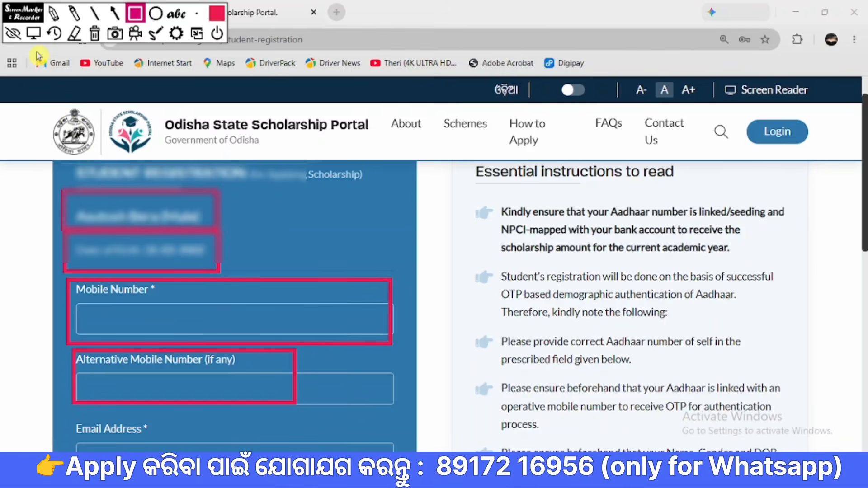
left_click(95, 33)
left_click(33, 33)
scroll(324, 283, "down", 5)
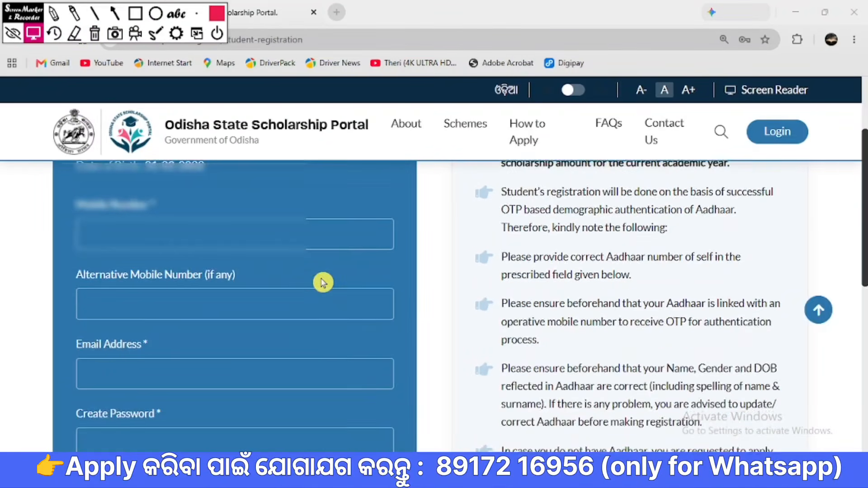
left_click(318, 264)
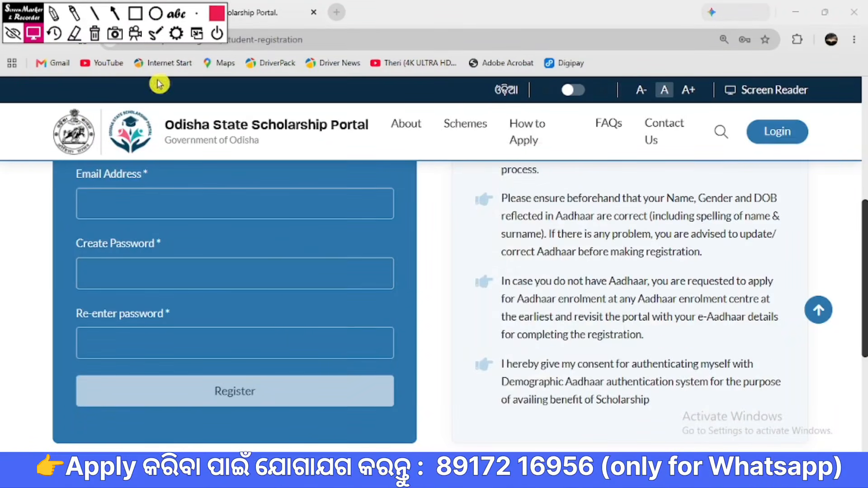
left_click(135, 13)
mouse_move(64, 165)
left_mouse_down()
mouse_move(124, 217)
mouse_move(382, 226)
left_mouse_up()
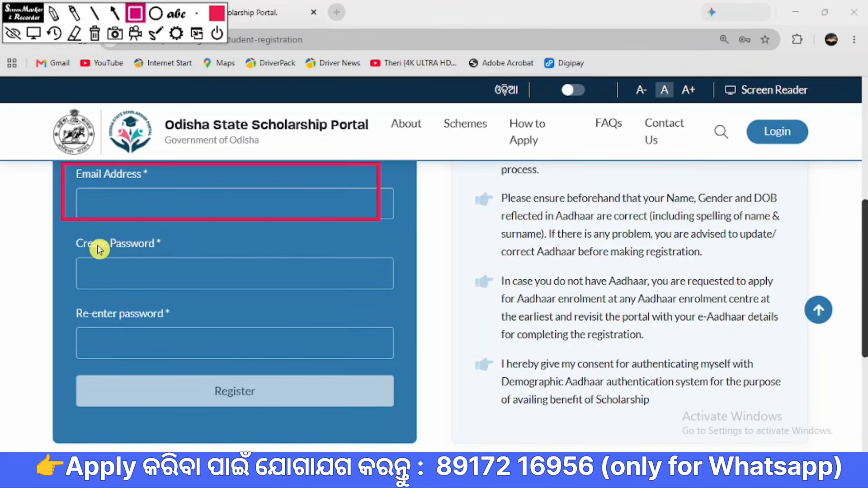
mouse_move(71, 229)
left_mouse_down()
mouse_move(102, 277)
mouse_move(163, 294)
mouse_move(374, 294)
left_mouse_up()
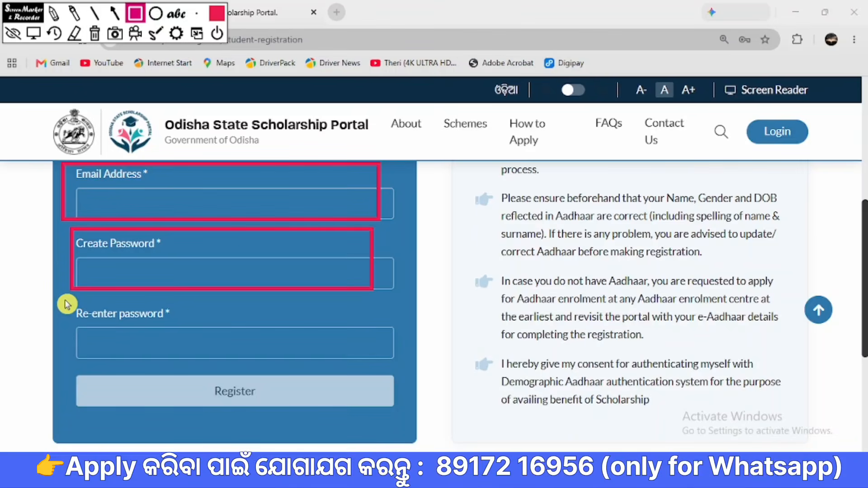
mouse_move(66, 302)
left_mouse_down()
mouse_move(145, 352)
mouse_move(289, 358)
left_mouse_up()
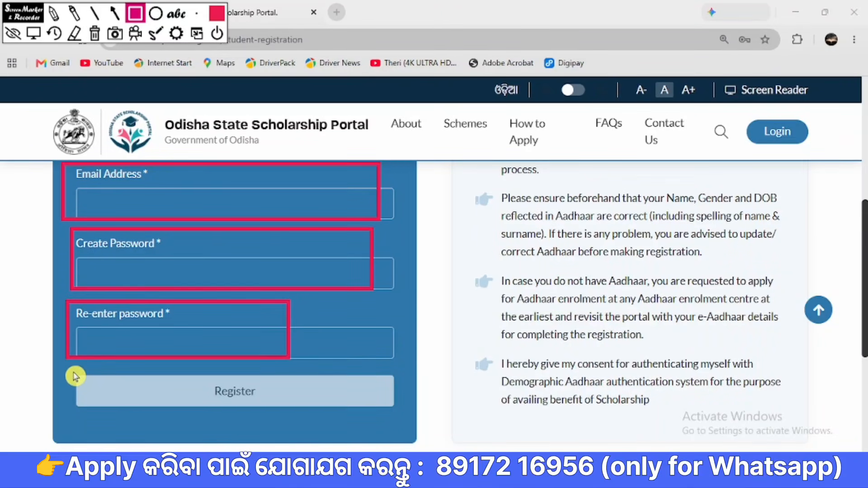
mouse_move(68, 365)
left_mouse_down()
mouse_move(149, 412)
mouse_move(400, 425)
left_mouse_up()
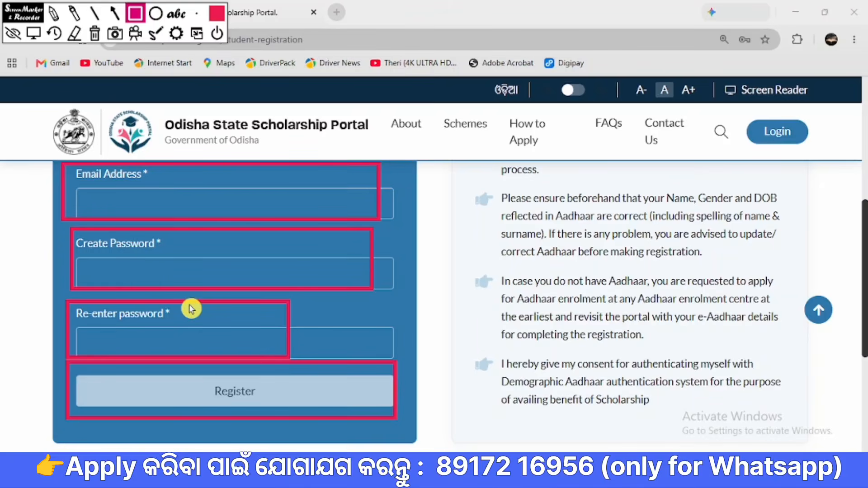
left_click(94, 33)
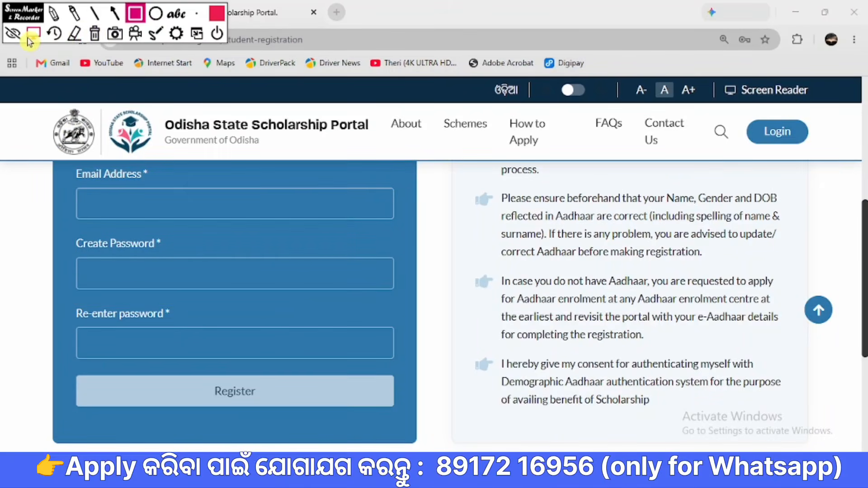
left_click(34, 35)
left_click(94, 35)
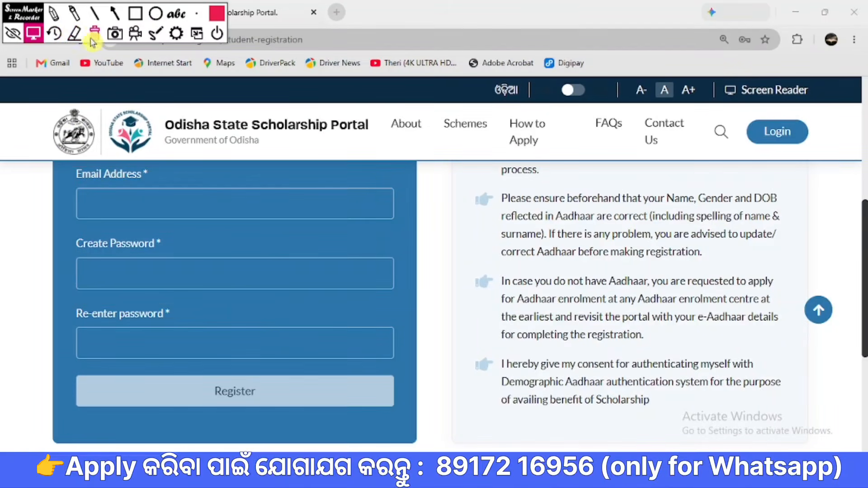
scroll(274, 283, "up", 2)
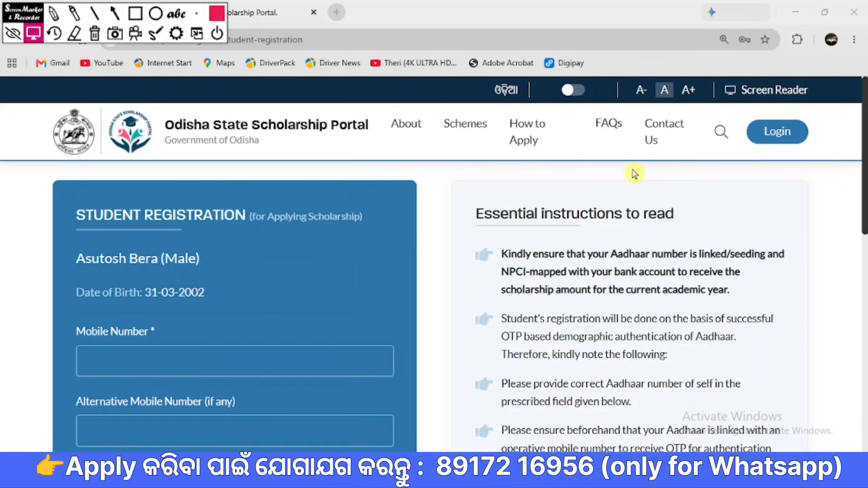
- Bring up the Student Login form and highlight its login ID field
mouse_move(741, 162)
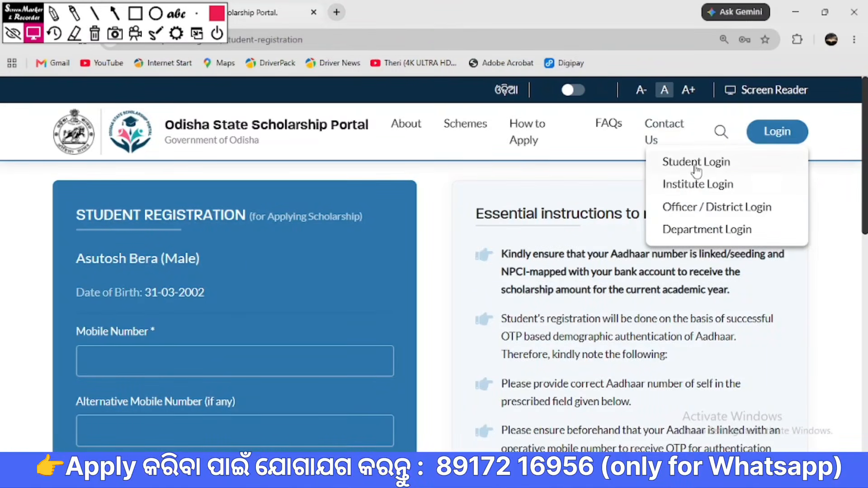
left_click(693, 168)
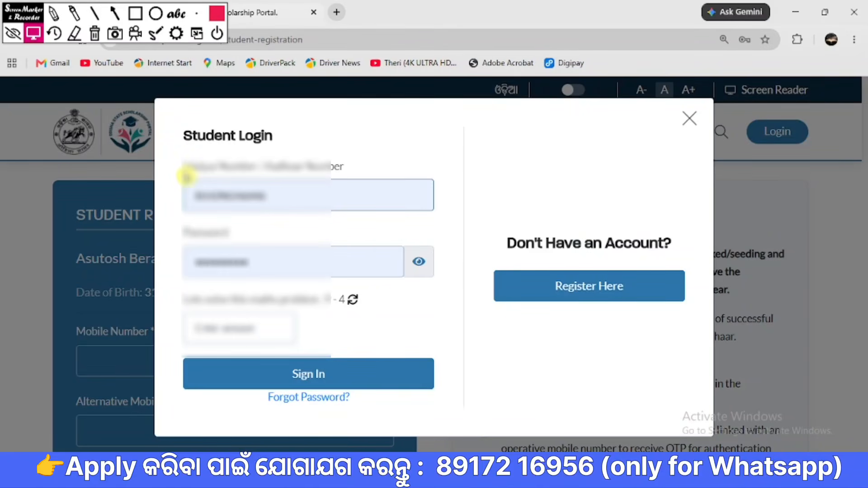
left_click(135, 13)
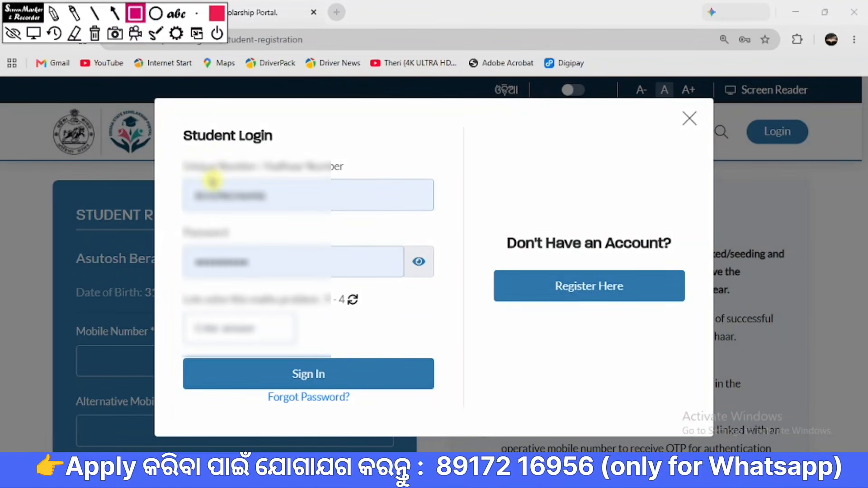
left_click_drag(181, 159, 349, 180)
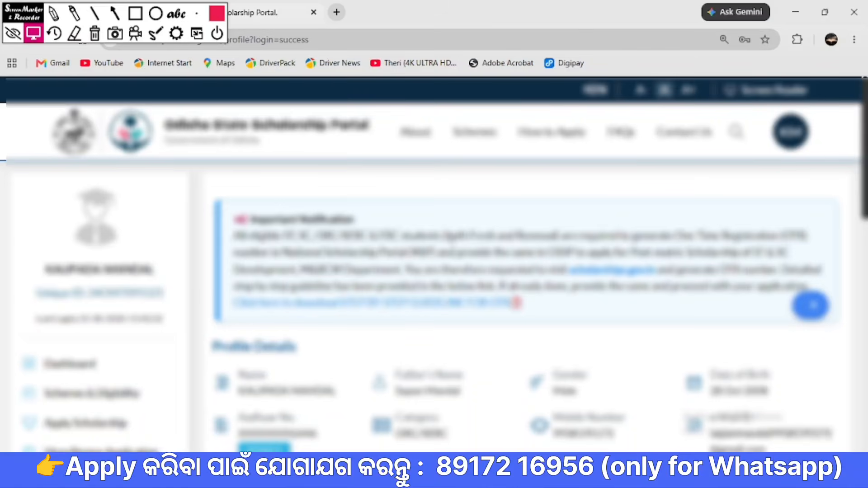
scroll(451, 242, "down", 2)
scroll(436, 254, "down", 2)
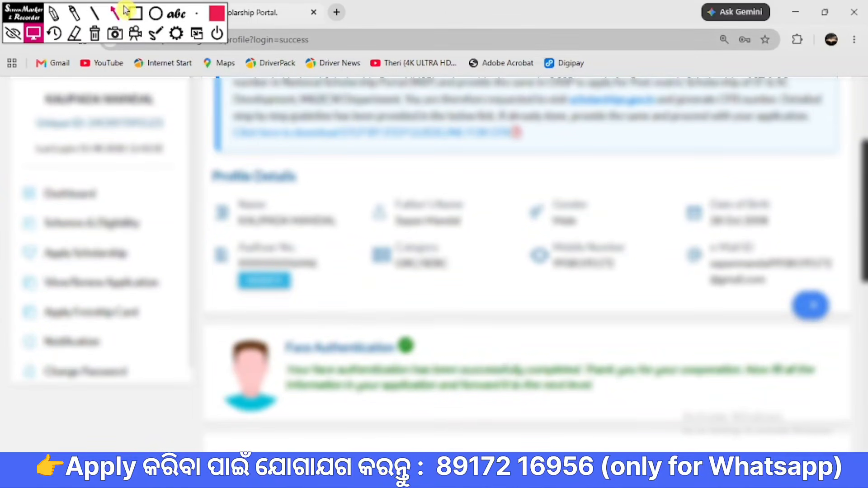
- Highlight Apply Scholarship in the sidebar, clear the mark, and open the application form
left_click(135, 13)
mouse_move(5, 244)
left_mouse_down()
mouse_move(70, 264)
mouse_move(157, 267)
left_mouse_up()
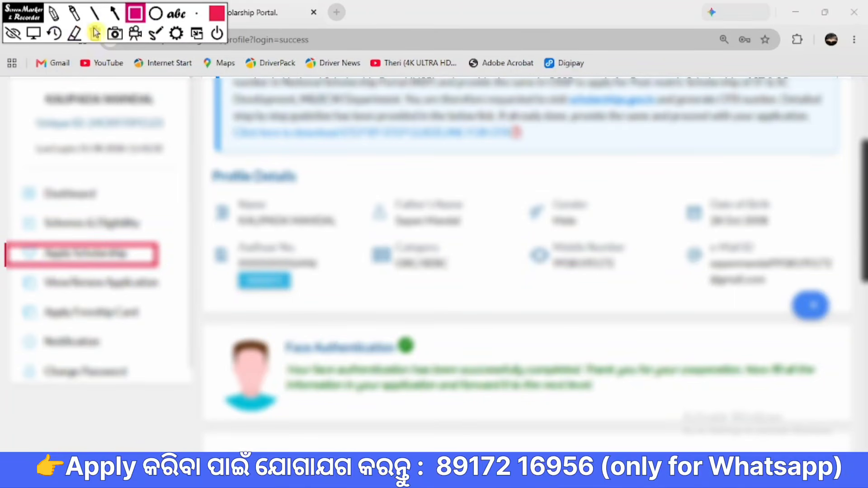
left_click(95, 33)
left_click(33, 33)
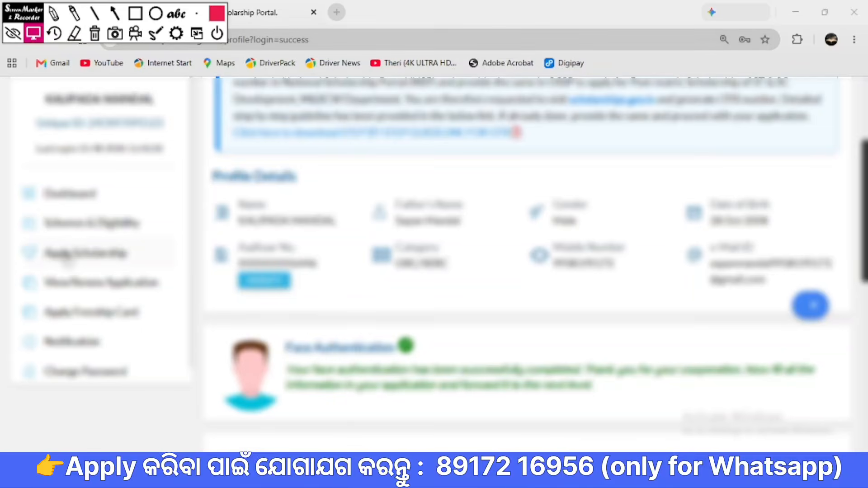
left_click(66, 256)
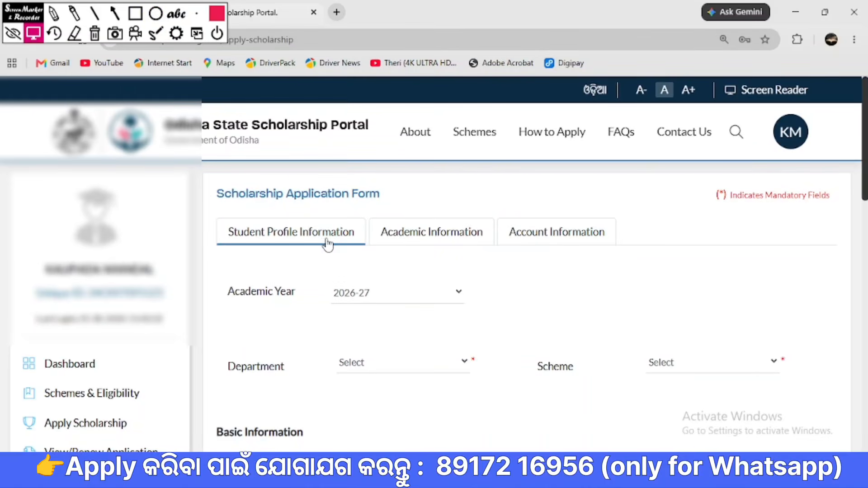
- Keep year 2026-27, choose ST&SC and MBC Welfare Department, accept award conditions, pick Post Matric Scholarship
scroll(462, 262, "down", 4)
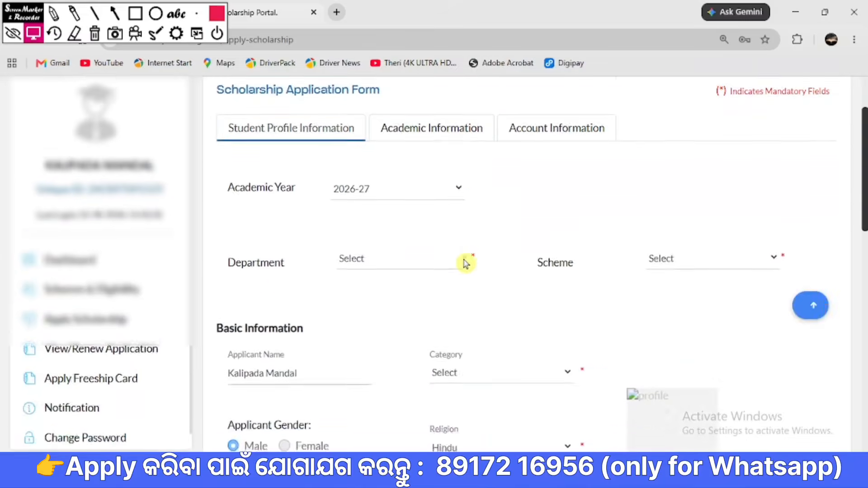
scroll(442, 265, "up", 2)
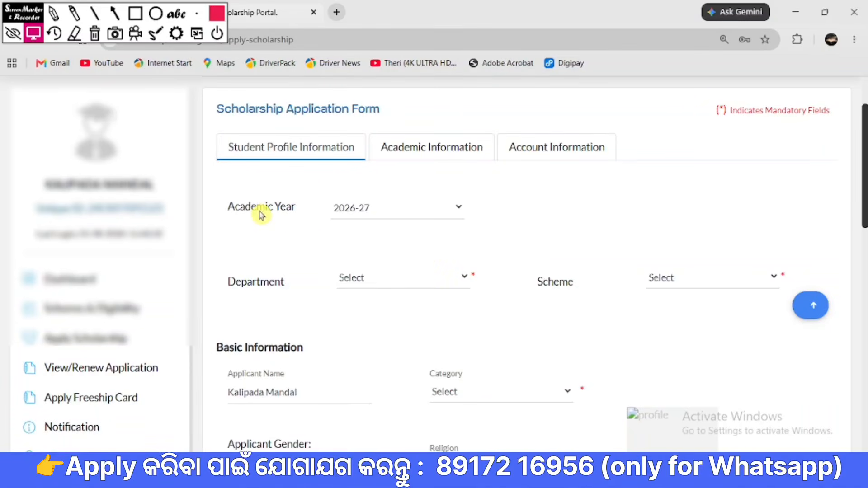
left_click(377, 212)
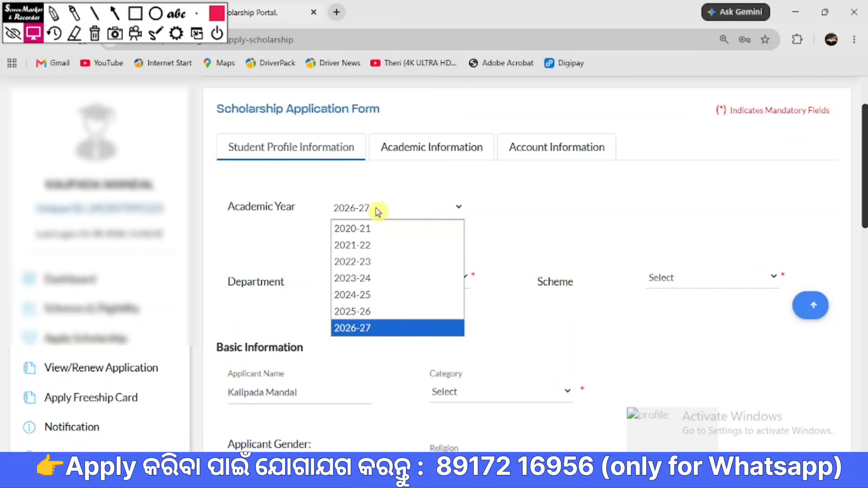
left_click(389, 328)
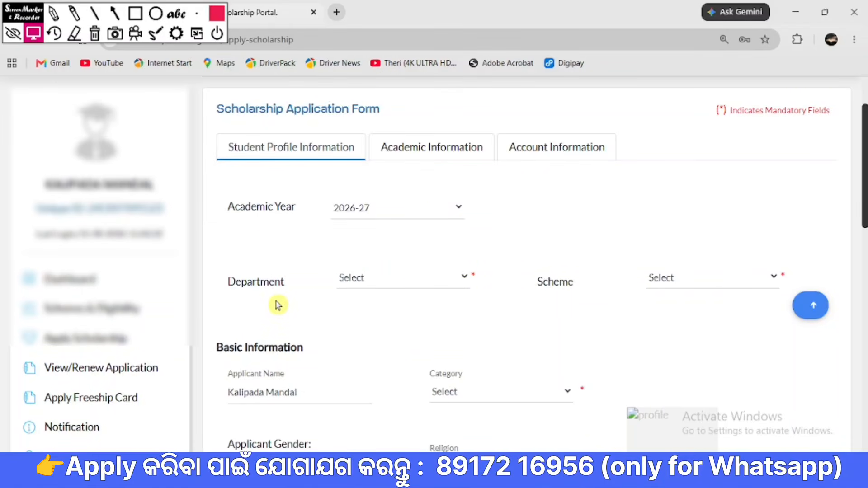
left_click(383, 285)
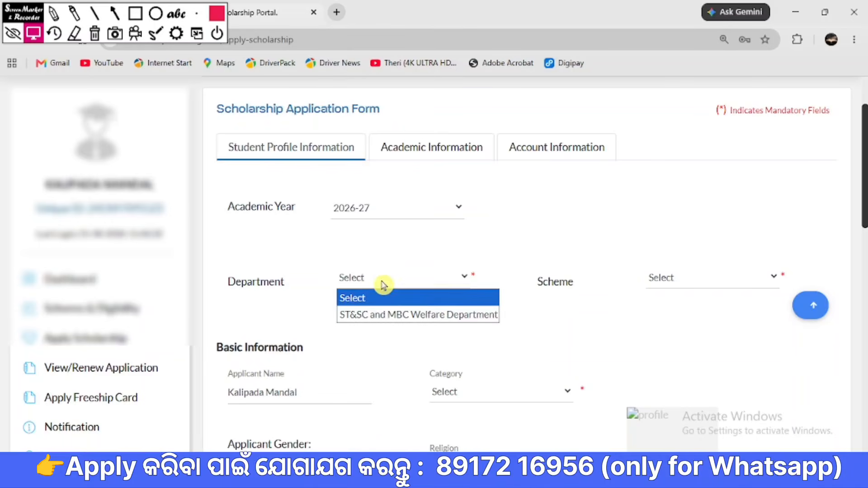
left_click(382, 315)
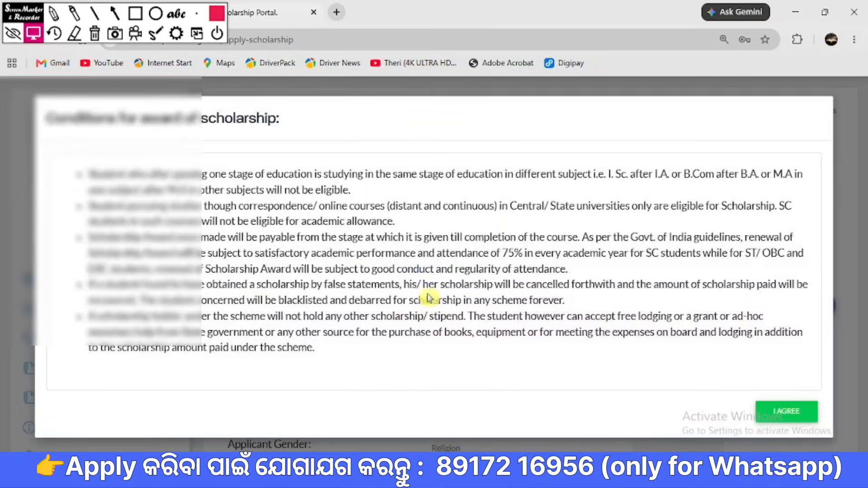
left_click(796, 415)
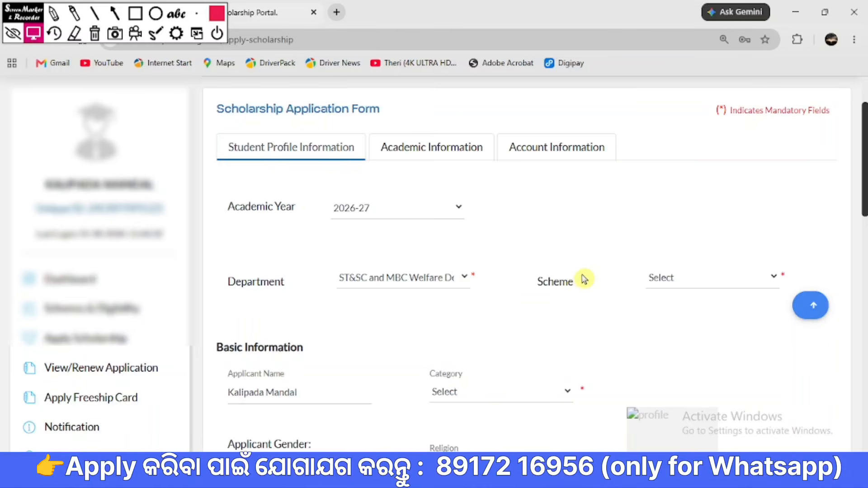
left_click(698, 284)
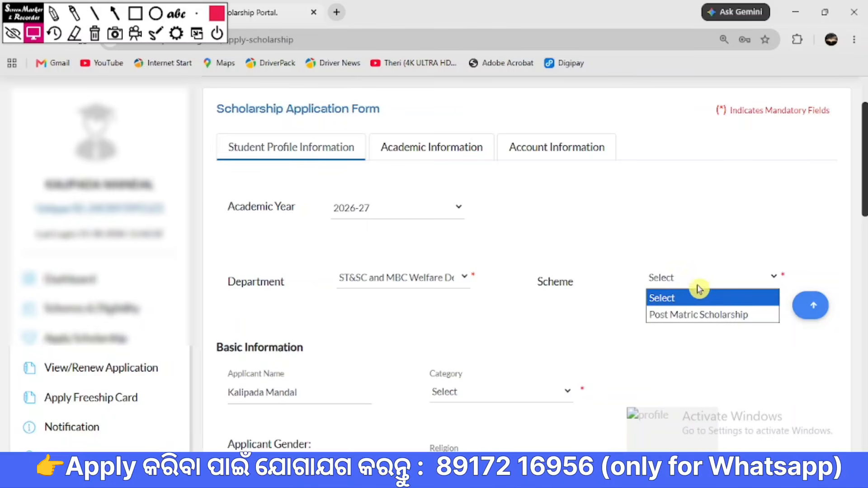
left_click(698, 316)
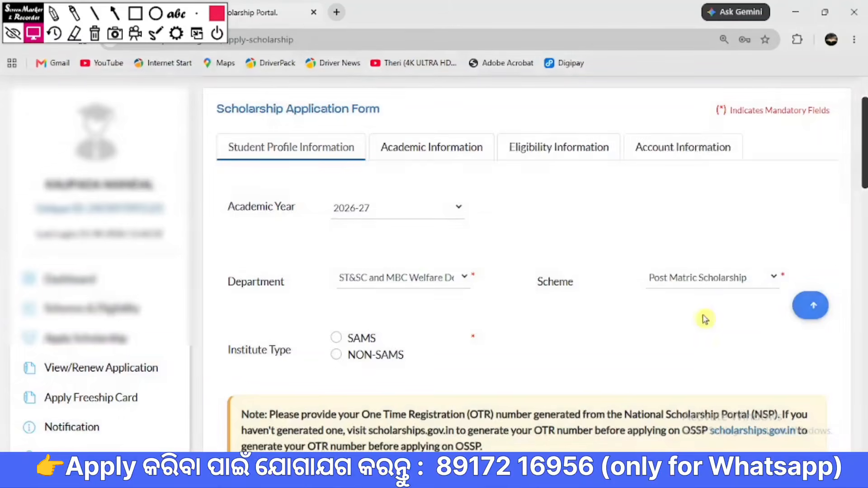
- Set Institute Type to SAMS and Course Type to JUNIOR (Plus 2)
scroll(613, 290, "down", 2)
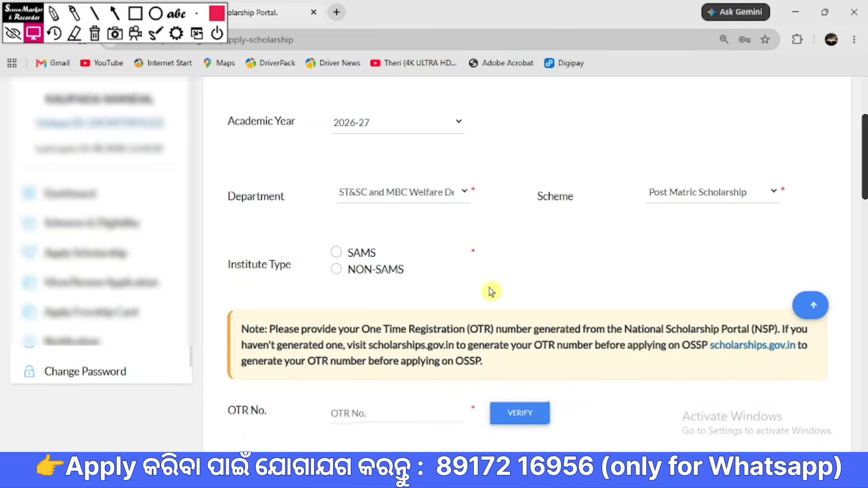
scroll(490, 290, "down", 2)
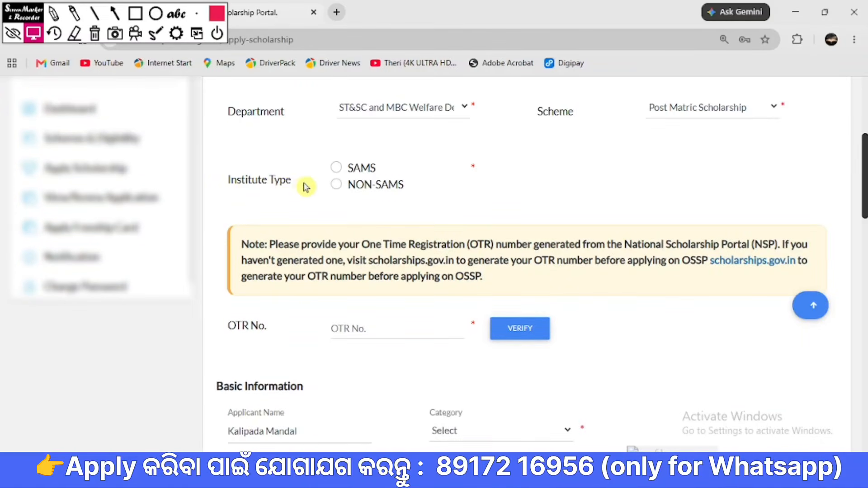
left_click(336, 169)
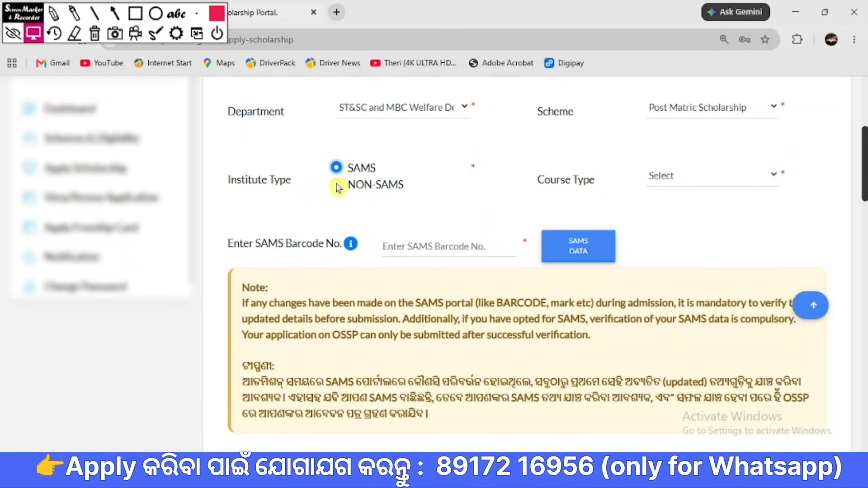
left_click(336, 186)
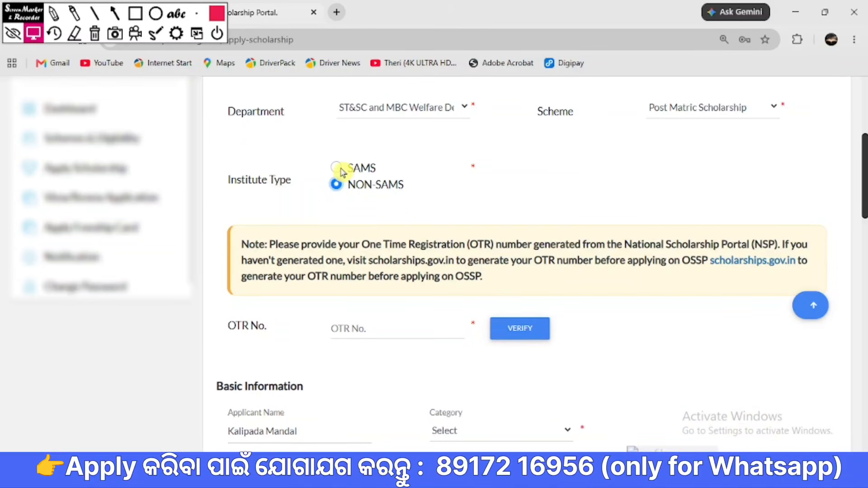
left_click(337, 171)
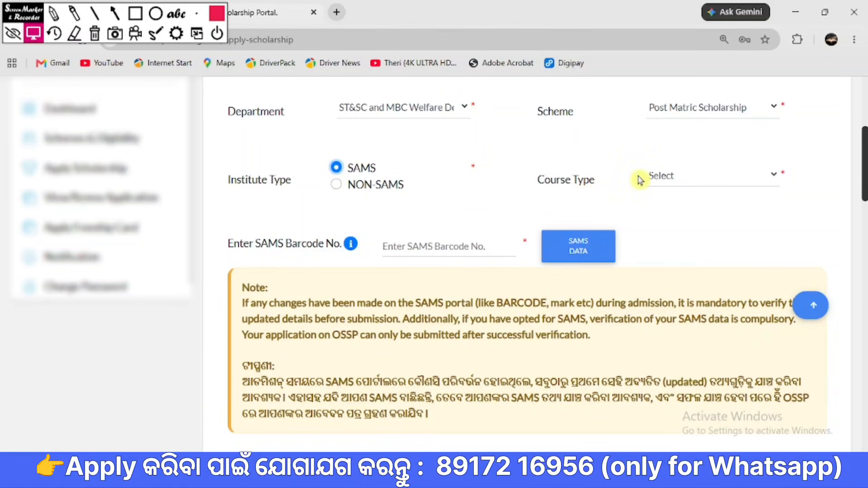
left_click(674, 178)
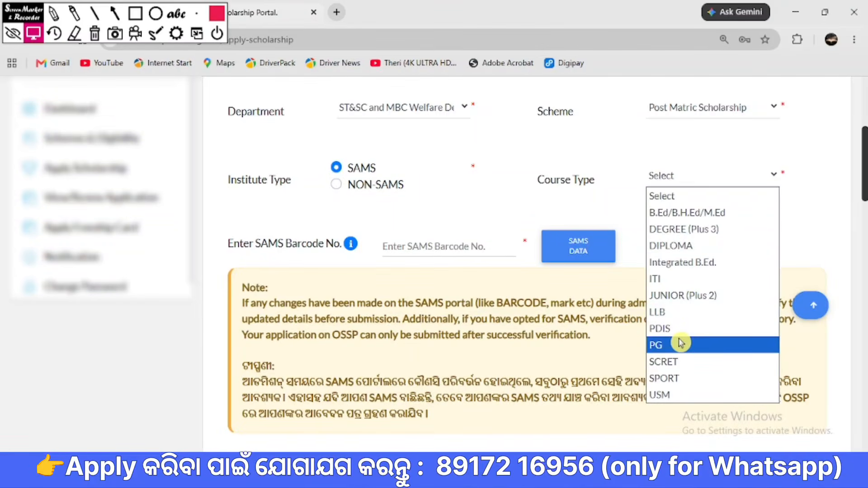
left_click(702, 300)
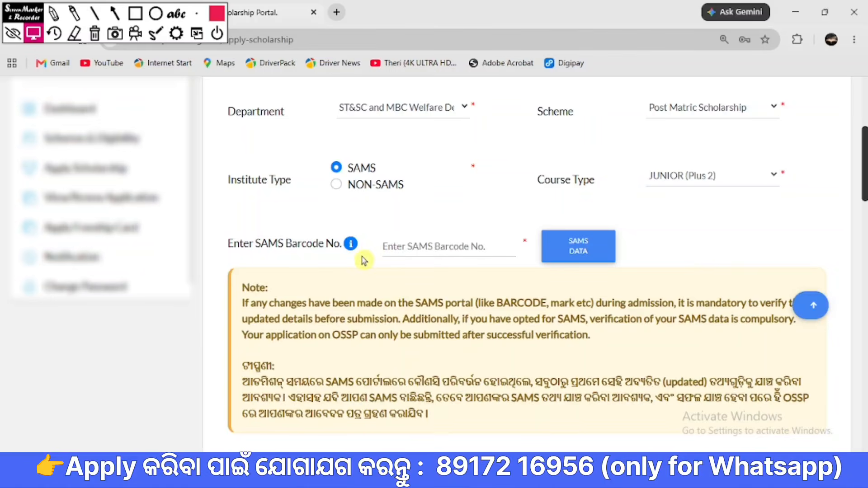
- Fill in the SAMS barcode field, circling the CAF reference on screen, then clear the marks
left_click(452, 248)
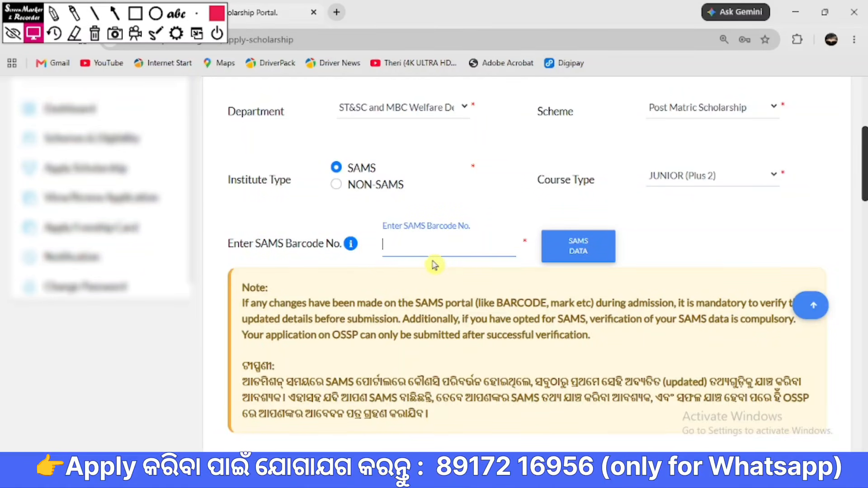
mouse_move(612, 208)
left_mouse_down()
mouse_move(766, 196)
mouse_move(660, 317)
mouse_move(635, 202)
left_mouse_up()
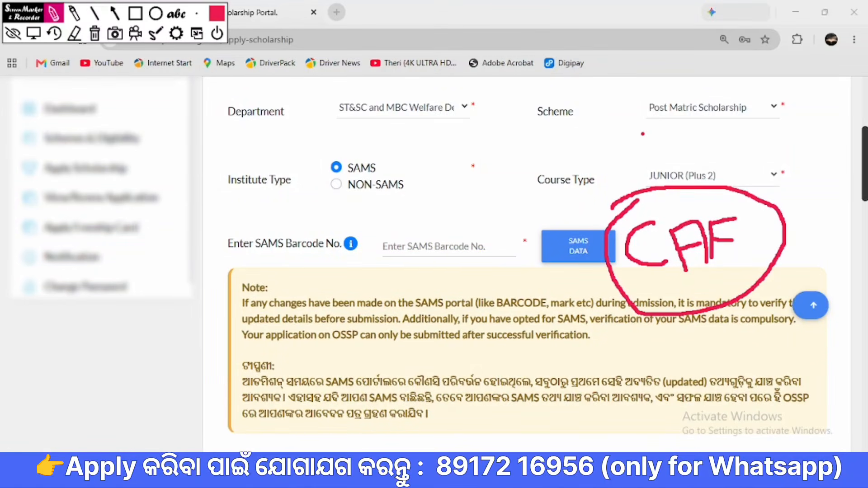
mouse_move(619, 146)
left_mouse_down()
mouse_move(683, 144)
mouse_move(610, 128)
left_mouse_up()
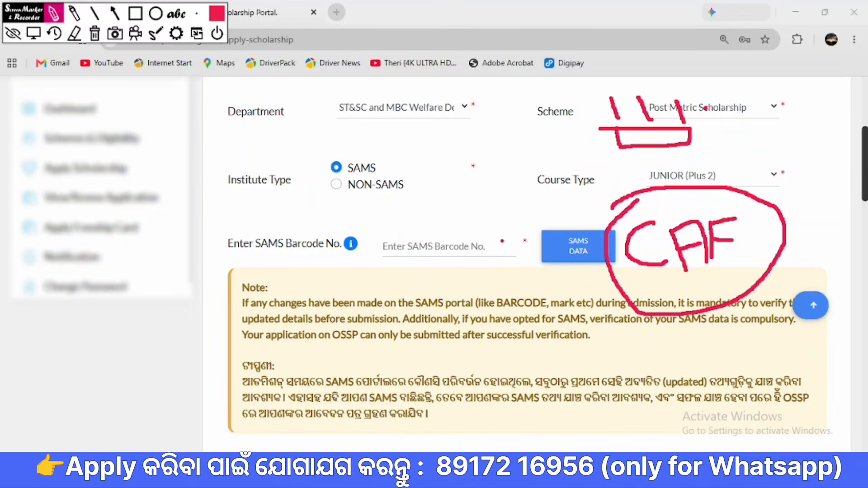
left_click(94, 33)
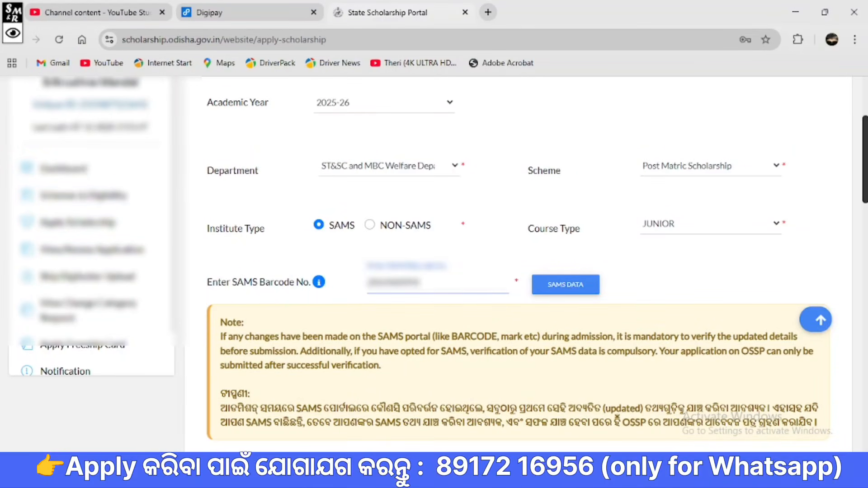
- Fetch the student's SAMS details, then tick consent and confirm the OTR applicant details
left_click(569, 290)
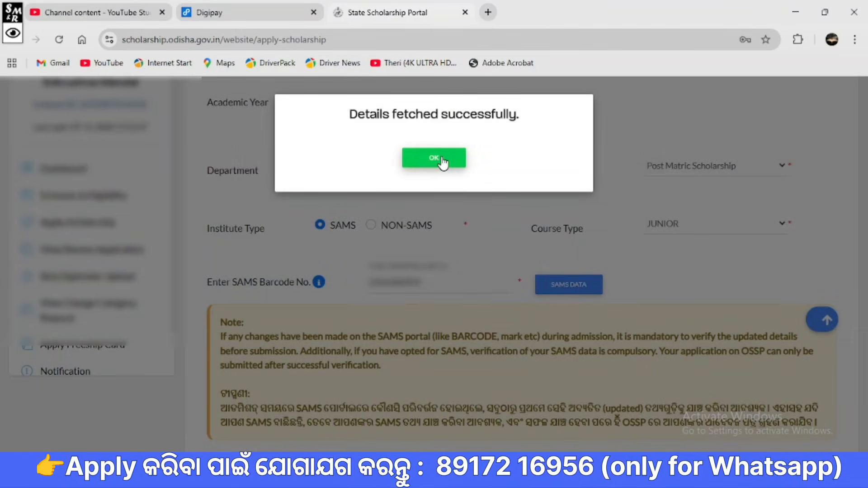
left_click(442, 159)
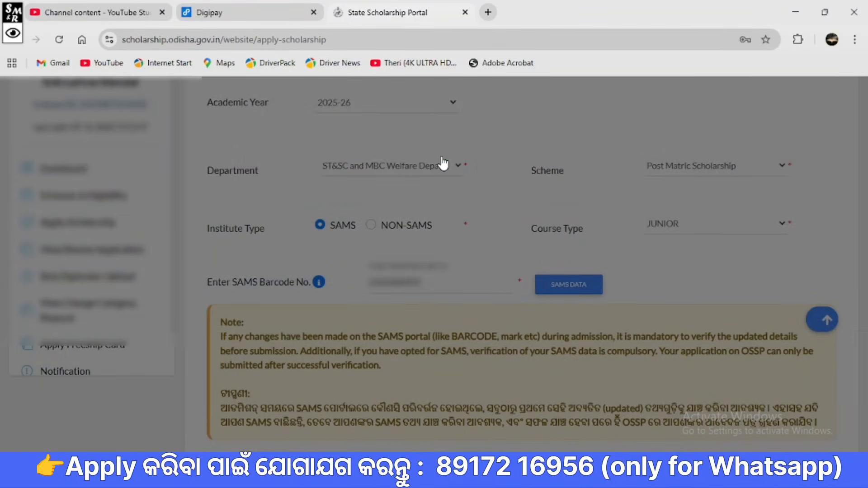
scroll(434, 262, "down", 10)
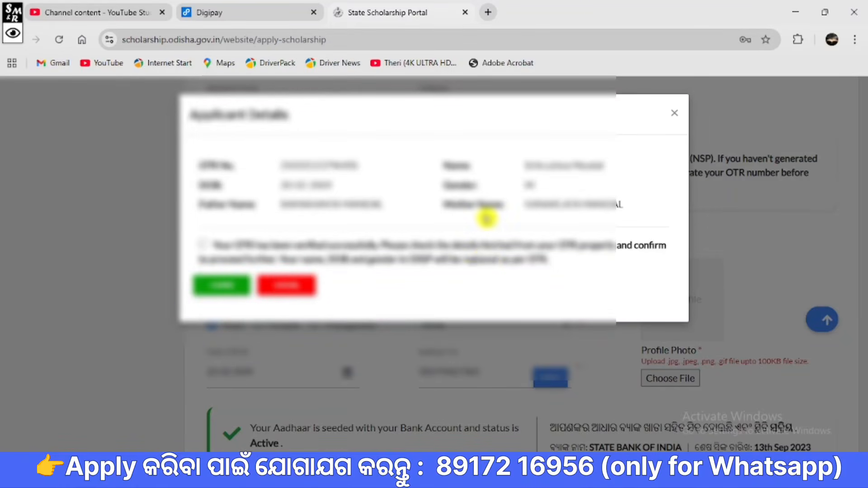
left_click(202, 244)
left_click(220, 284)
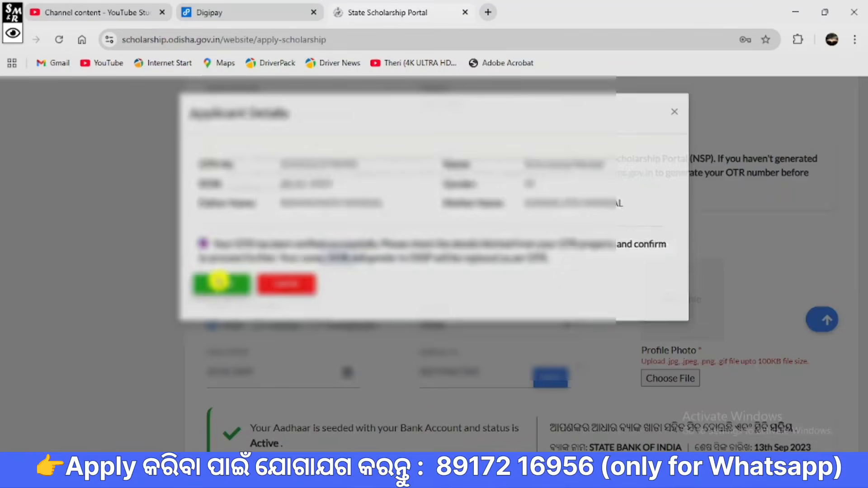
left_click(436, 168)
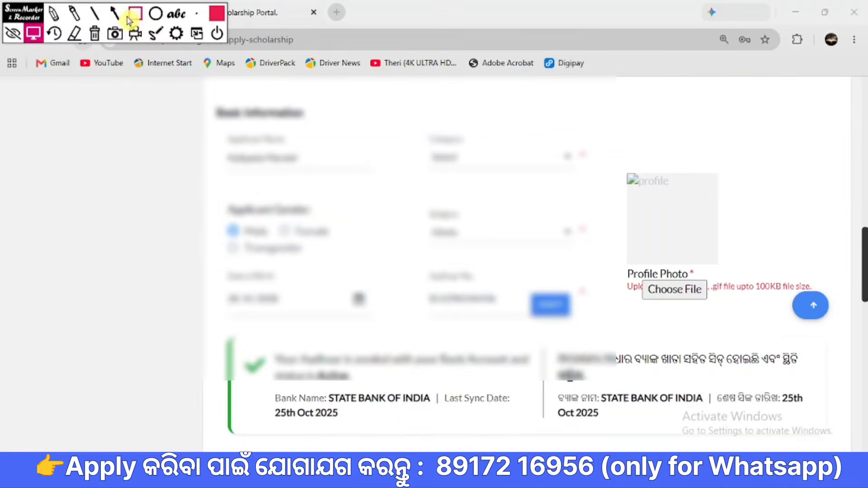
- Choose the fourth Category option and scroll down to the SEBC caste question
mouse_move(221, 125)
left_mouse_down()
mouse_move(289, 187)
mouse_move(359, 186)
left_mouse_up()
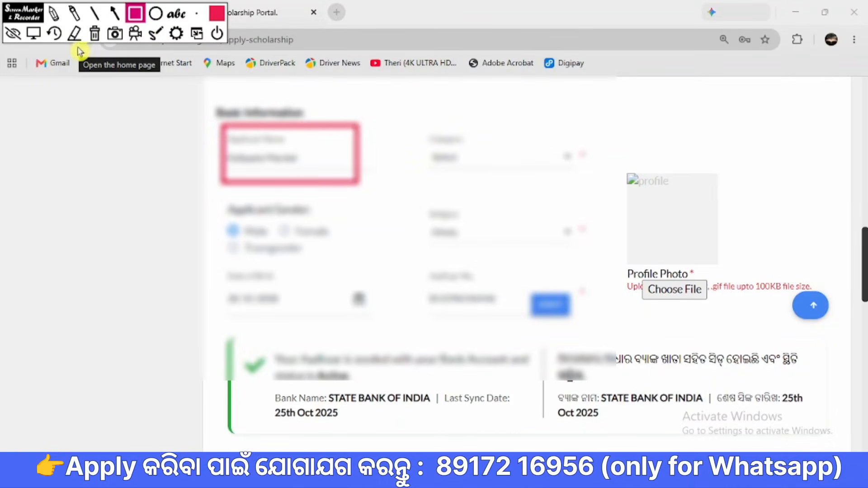
left_click(33, 33)
left_click(452, 160)
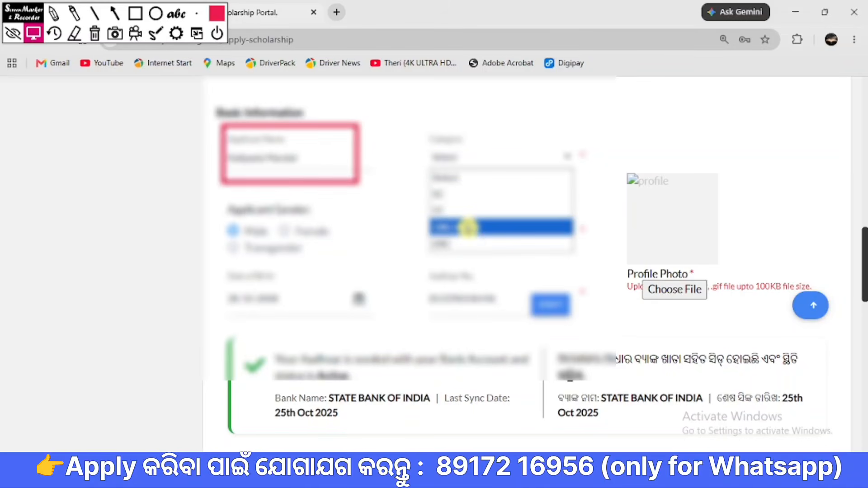
left_click(468, 225)
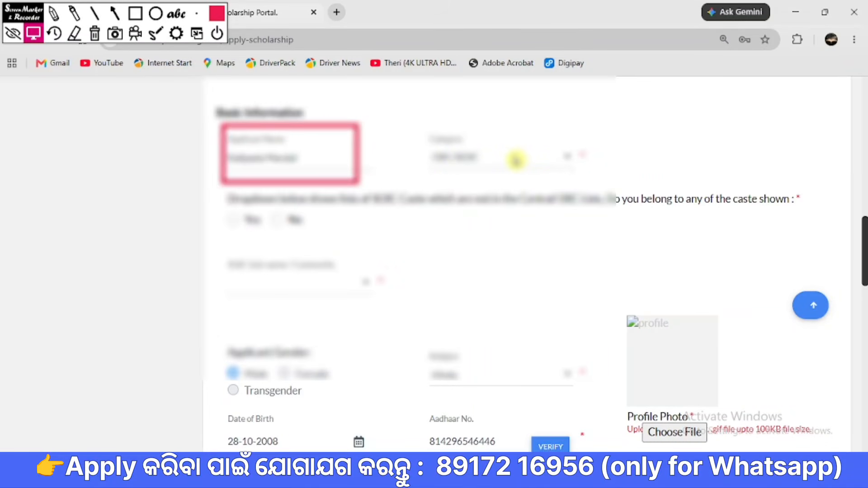
scroll(481, 169, "down", 2)
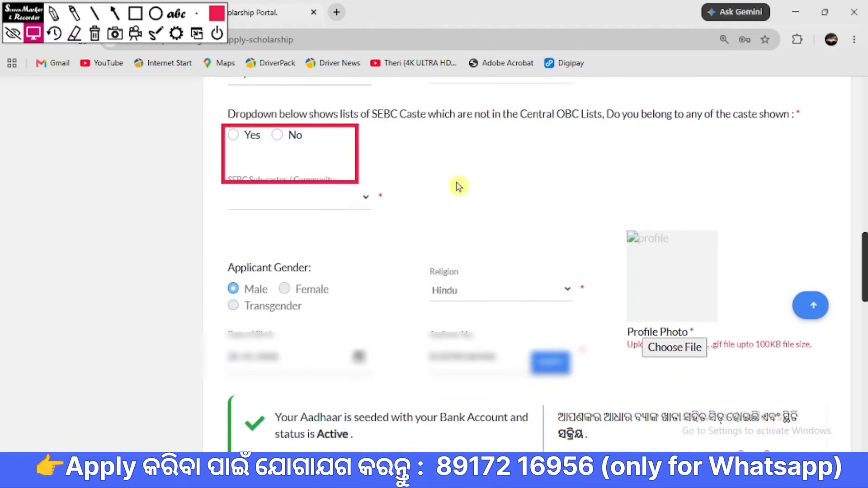
left_click(97, 36)
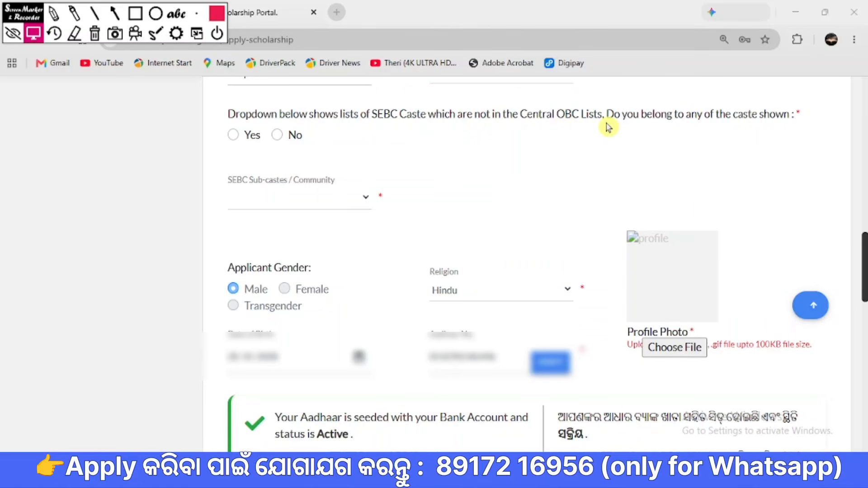
- Mark SEBC caste as Yes, choose sub-caste Maheshya, and keep religion as Hindu
left_click(239, 135)
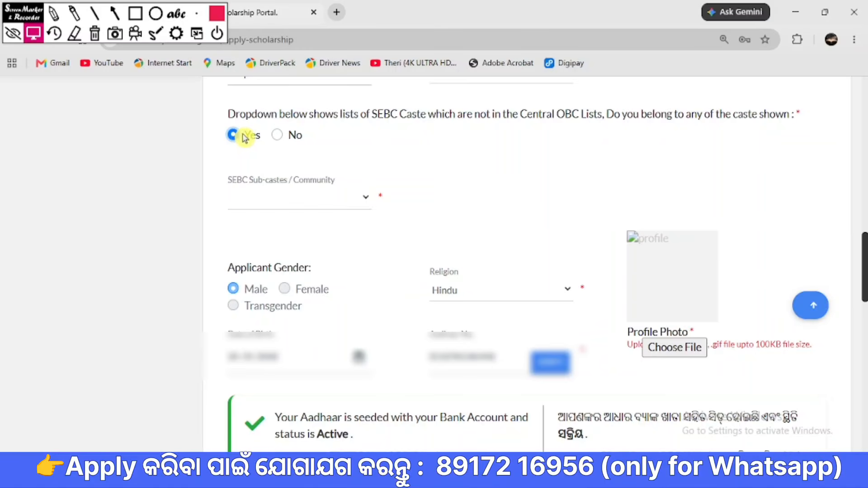
left_click(331, 199)
scroll(337, 348, "down", 5)
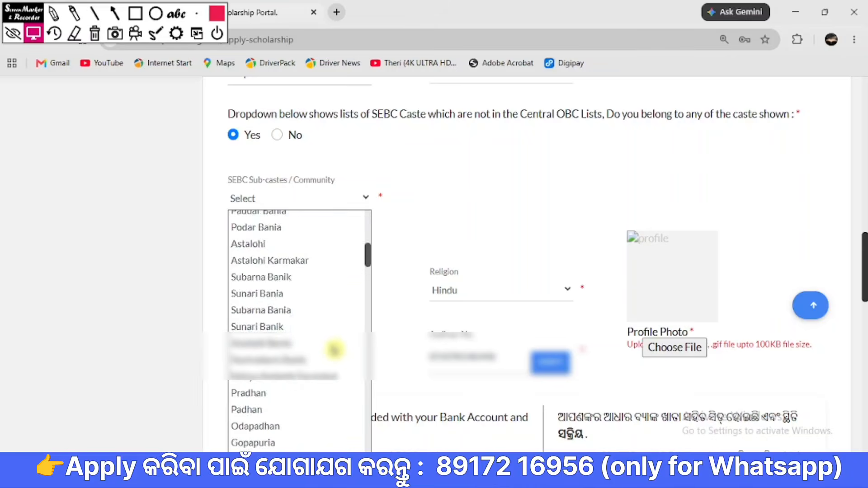
scroll(334, 349, "down", 15)
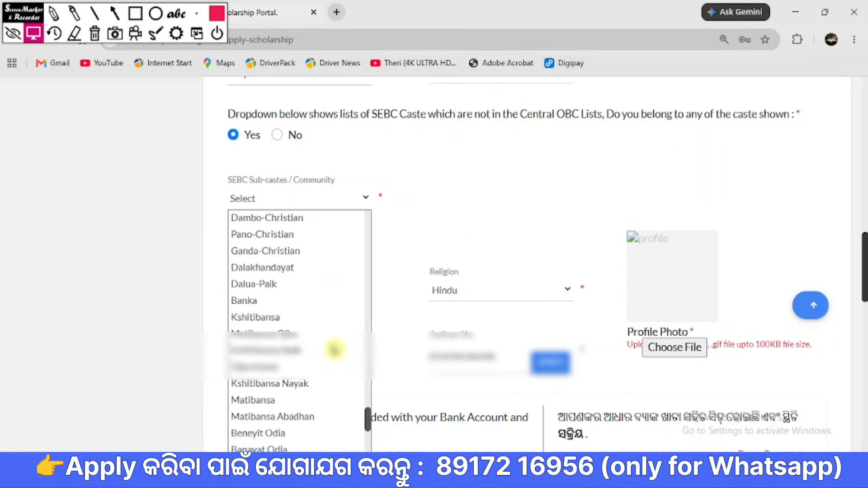
scroll(334, 349, "down", 5)
scroll(334, 349, "up", 10)
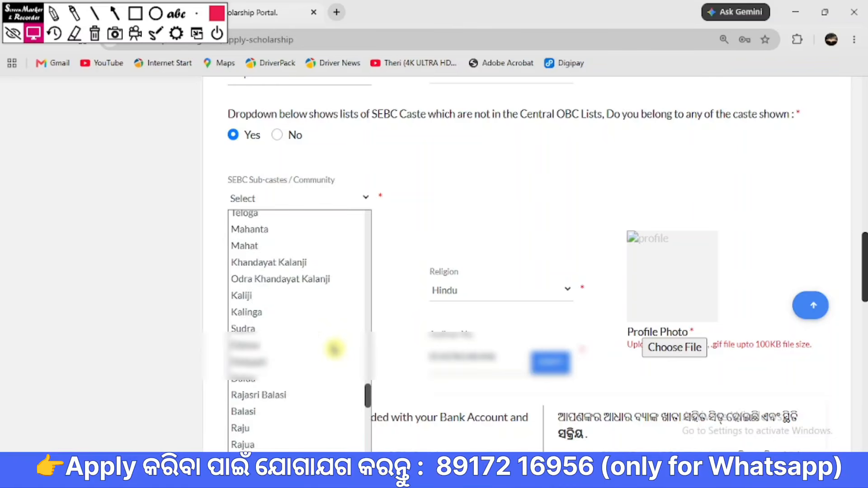
scroll(334, 346, "up", 6)
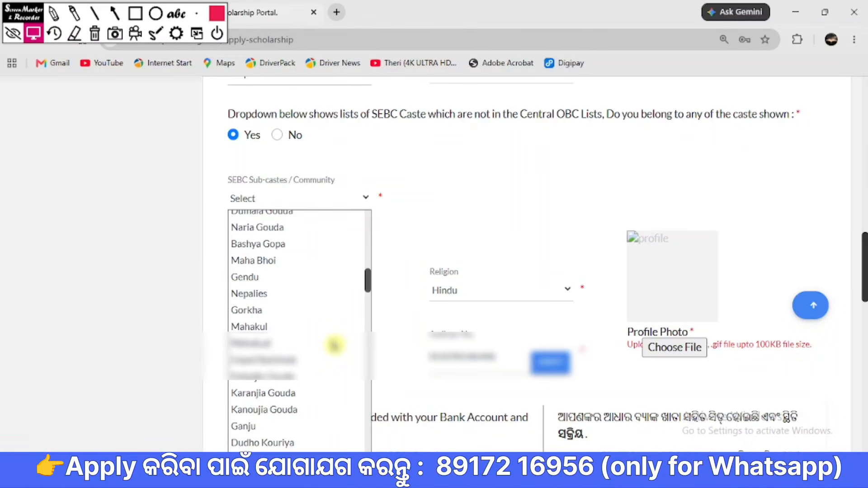
key("m")
key("m")
key("m")
key("m")
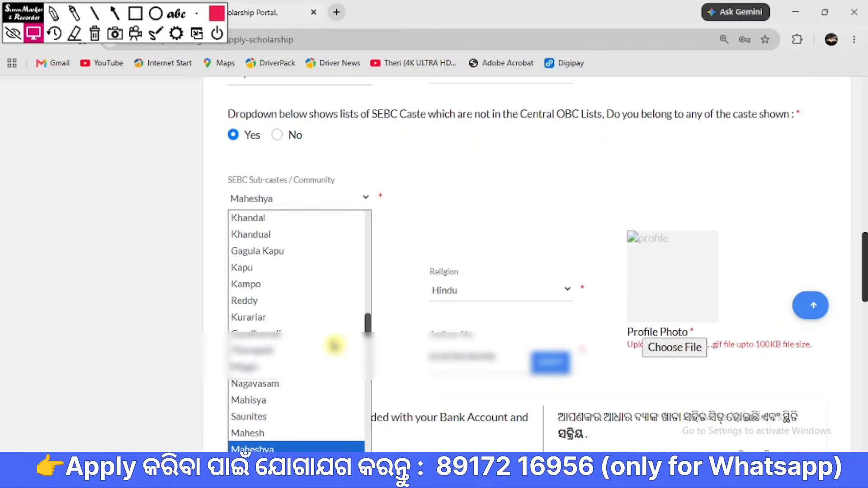
scroll(332, 119, "down", 4)
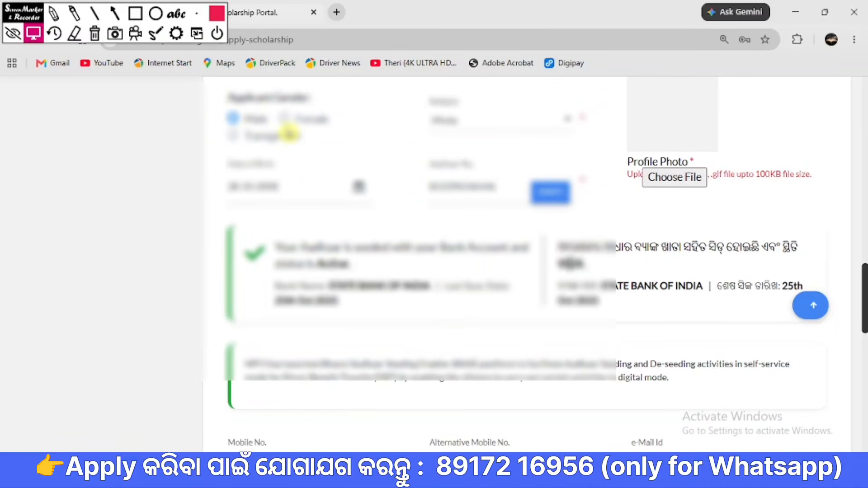
left_click(478, 124)
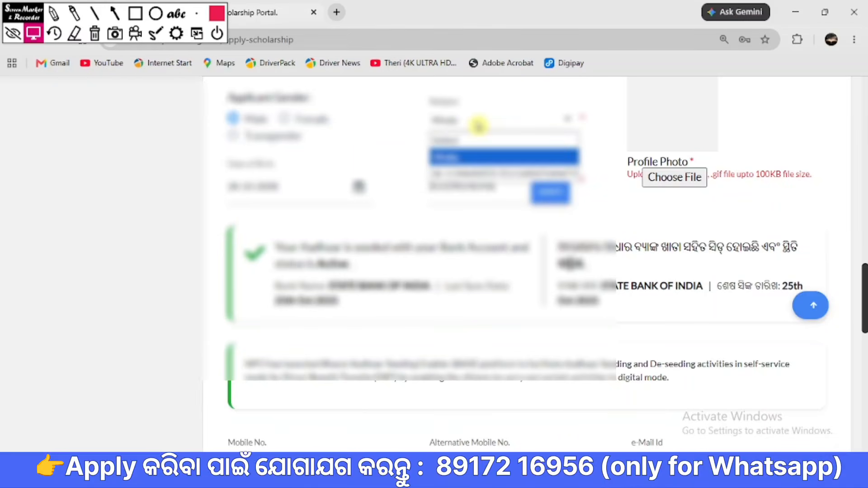
left_click(478, 124)
scroll(537, 156, "up", 2)
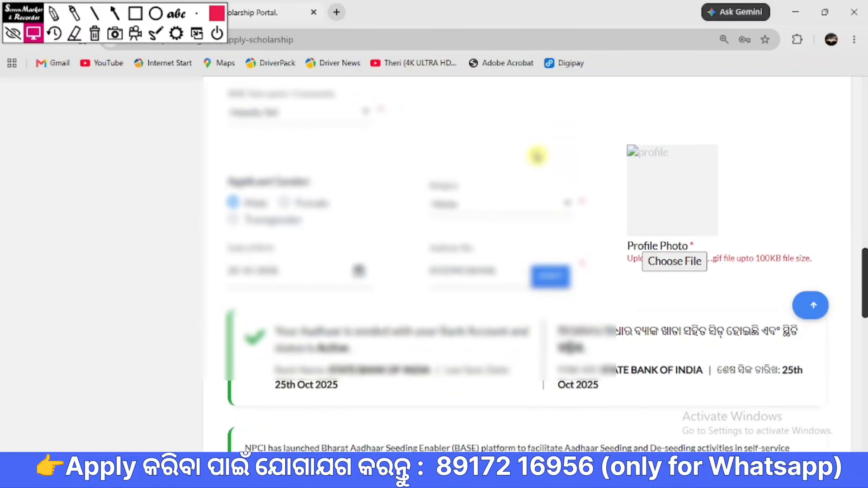
left_click(134, 13)
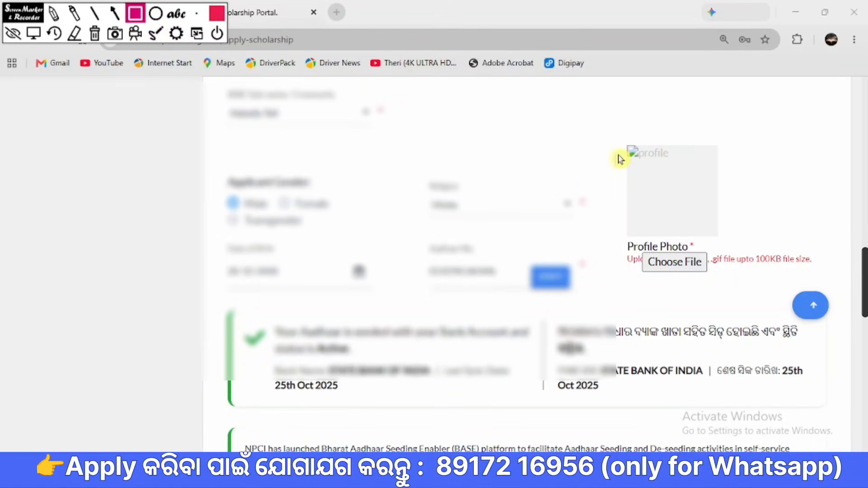
mouse_move(589, 121)
left_mouse_down()
mouse_move(630, 204)
mouse_move(815, 286)
left_mouse_up()
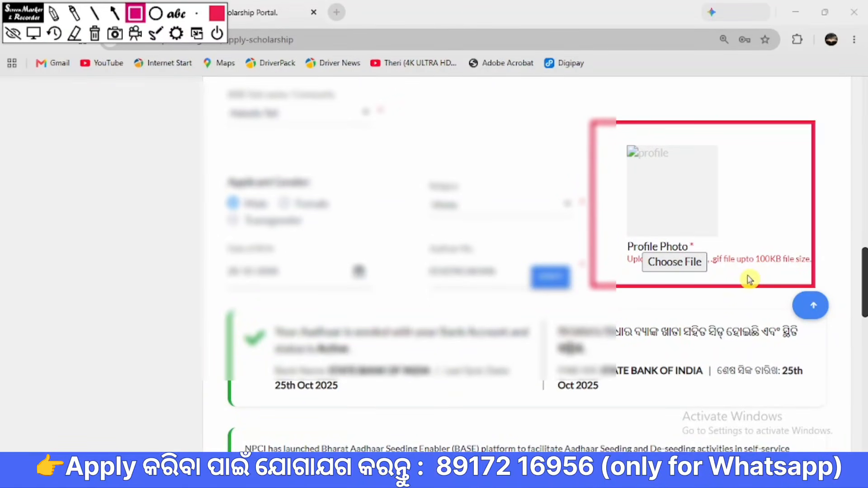
left_click_drag(751, 245, 785, 270)
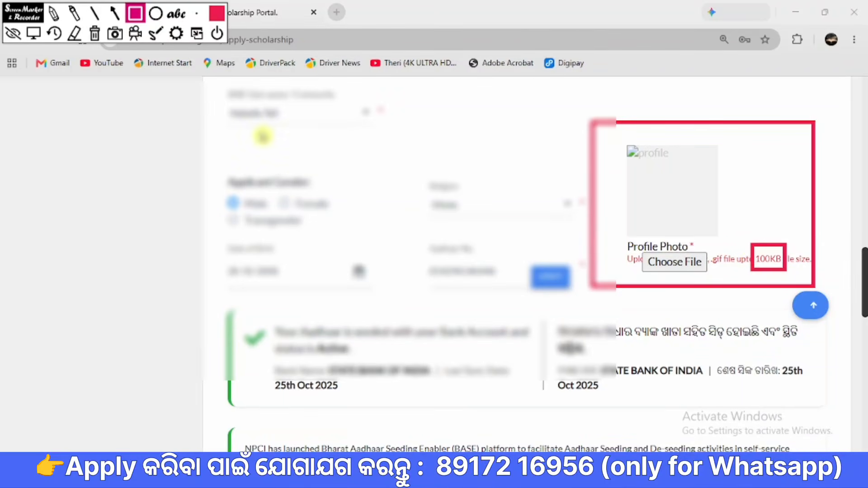
left_click(33, 33)
left_click(655, 262)
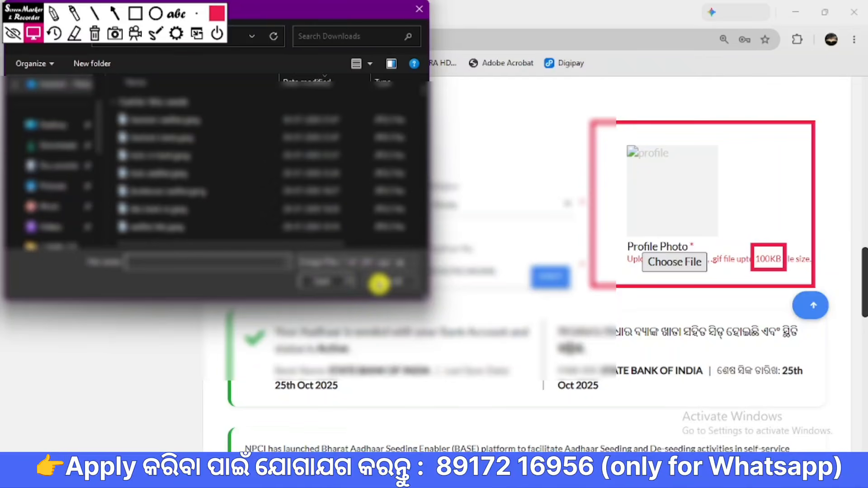
left_click(381, 284)
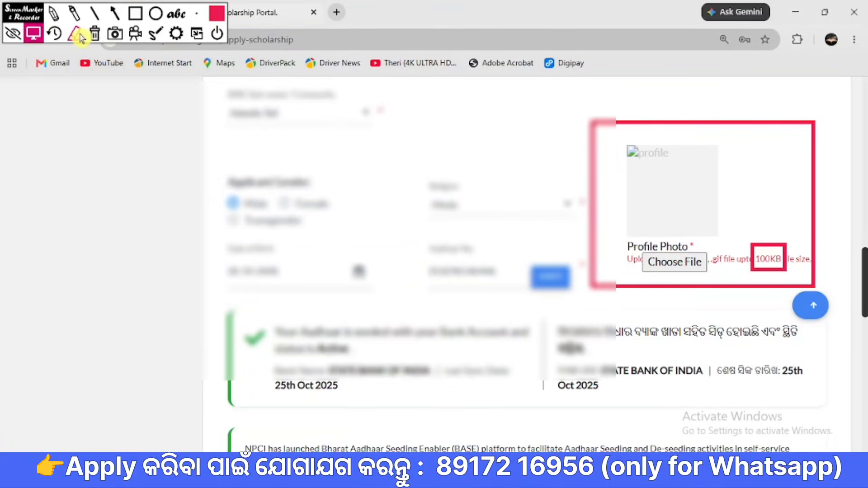
left_click(95, 33)
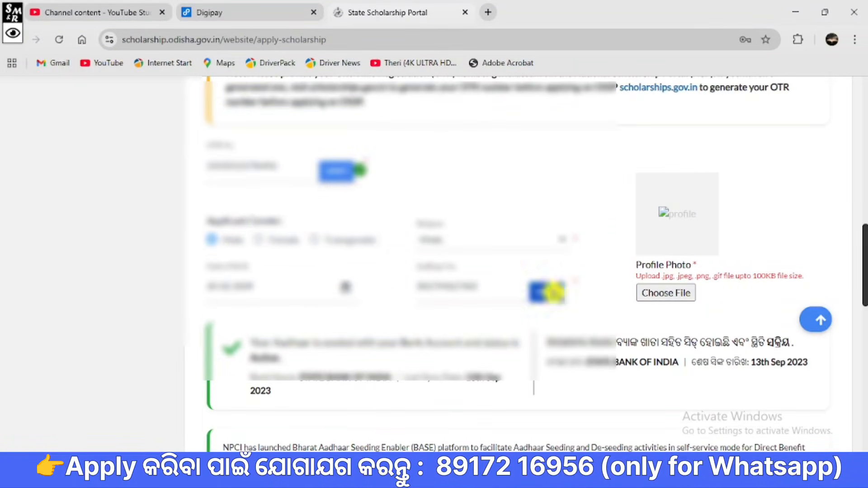
- Verify the Aadhaar number with the OTP and dismiss the verified message
left_click(552, 295)
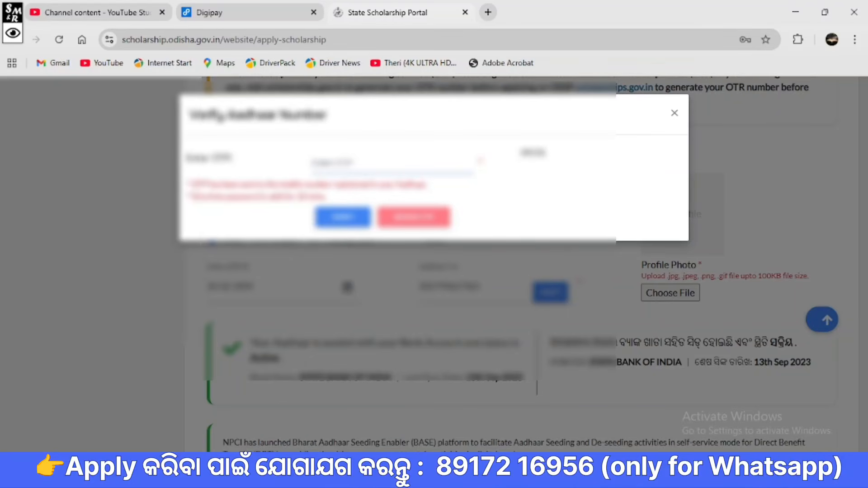
left_click(366, 220)
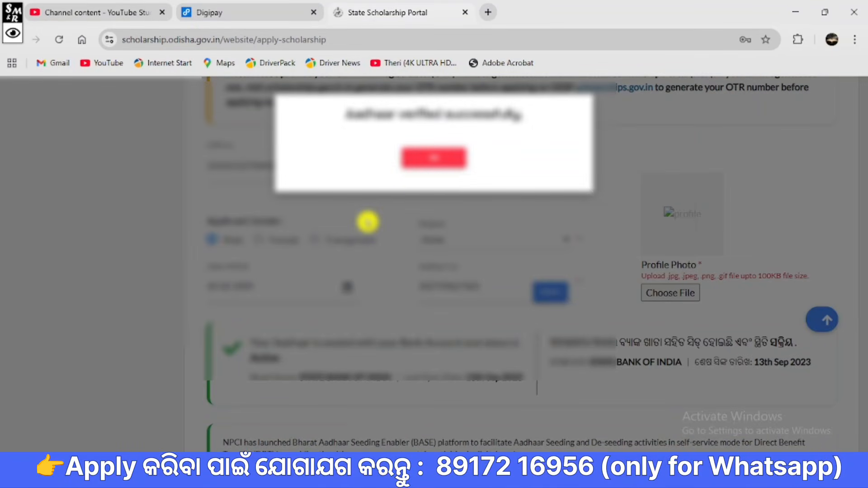
left_click(433, 160)
scroll(465, 226, "down", 2)
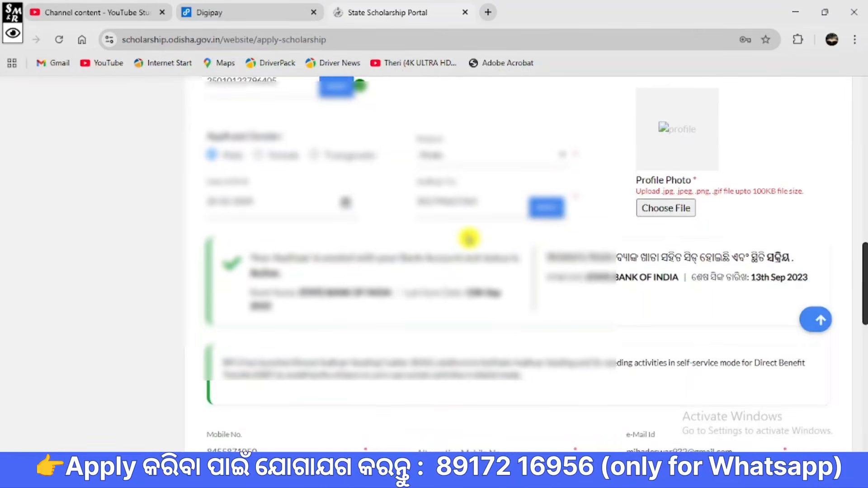
- Leave the profile photo empty, tick the SPDP confirmation, and accept the fetched details with I AGREE
left_click(669, 219)
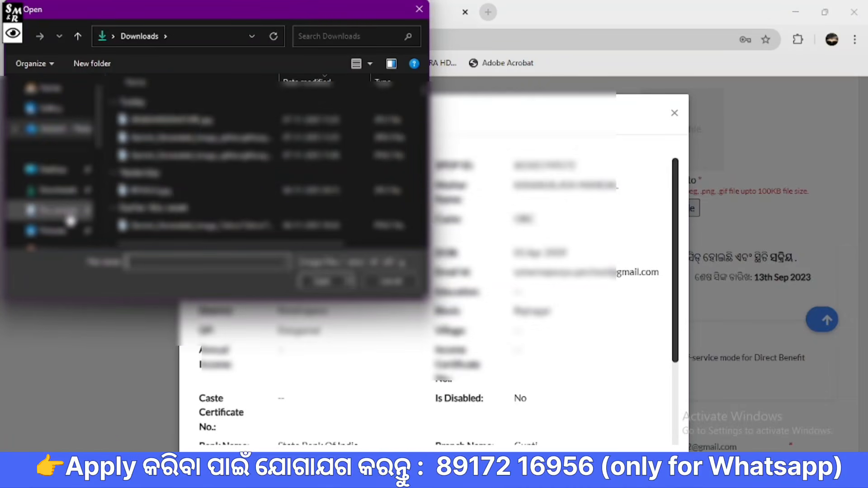
left_click(419, 9)
scroll(483, 238, "down", 3)
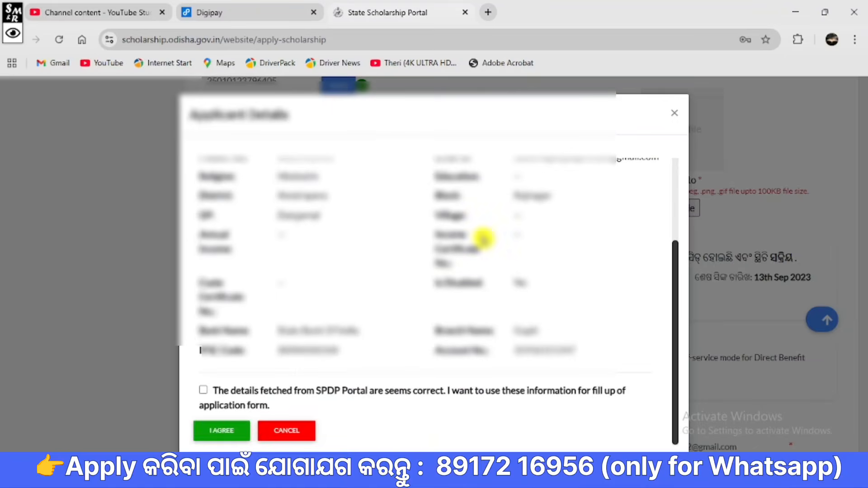
left_click(203, 390)
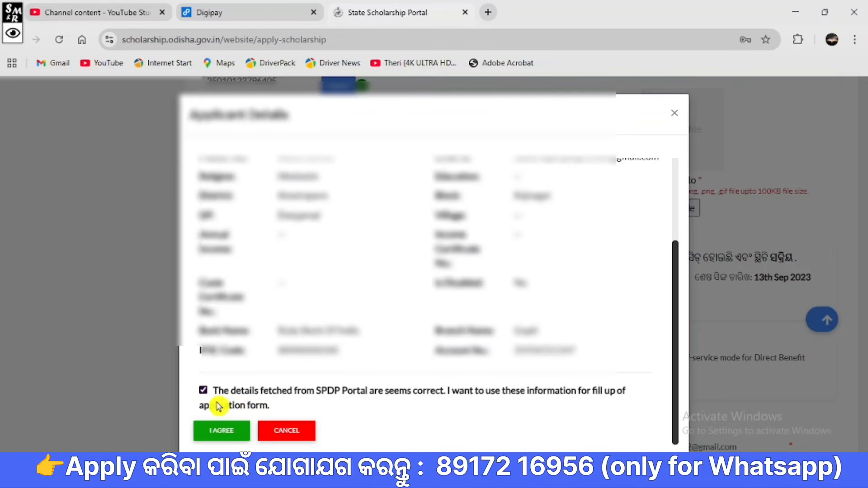
left_click(221, 431)
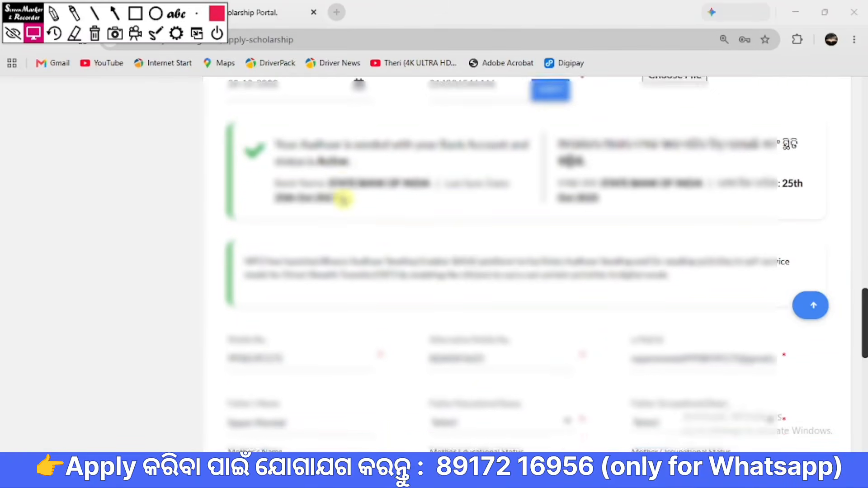
scroll(339, 197, "up", 1)
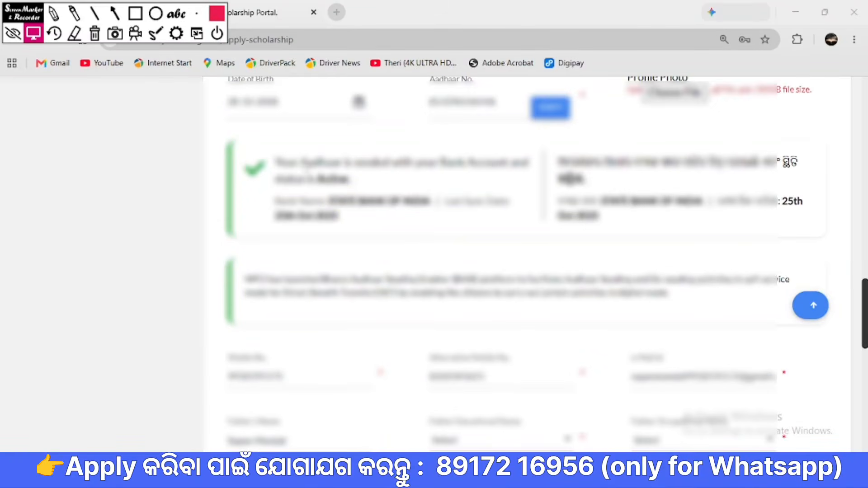
left_click(136, 14)
mouse_move(221, 128)
left_mouse_down()
mouse_move(249, 159)
mouse_move(379, 230)
mouse_move(537, 246)
left_mouse_up()
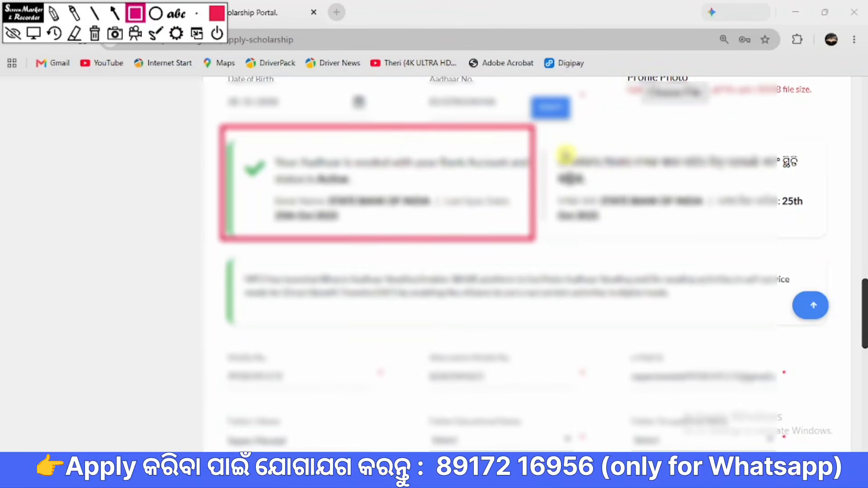
mouse_move(558, 144)
left_mouse_down()
mouse_move(583, 165)
mouse_move(812, 175)
left_mouse_up()
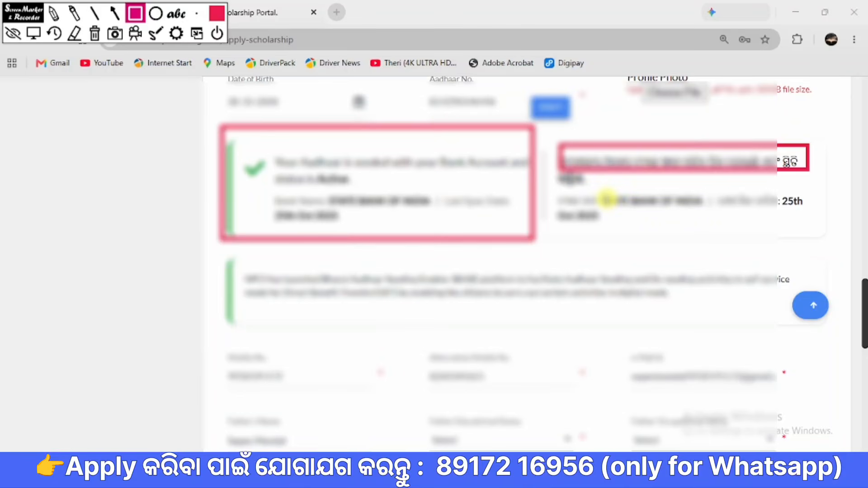
left_click(100, 38)
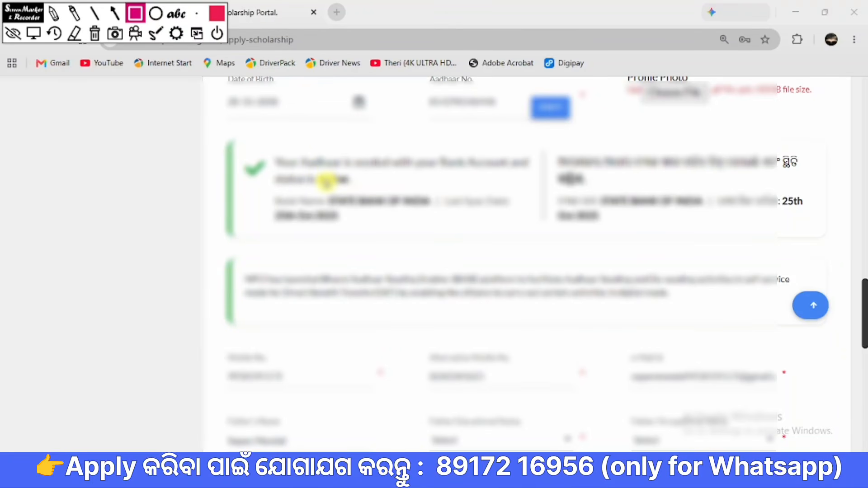
scroll(245, 118, "down", 5)
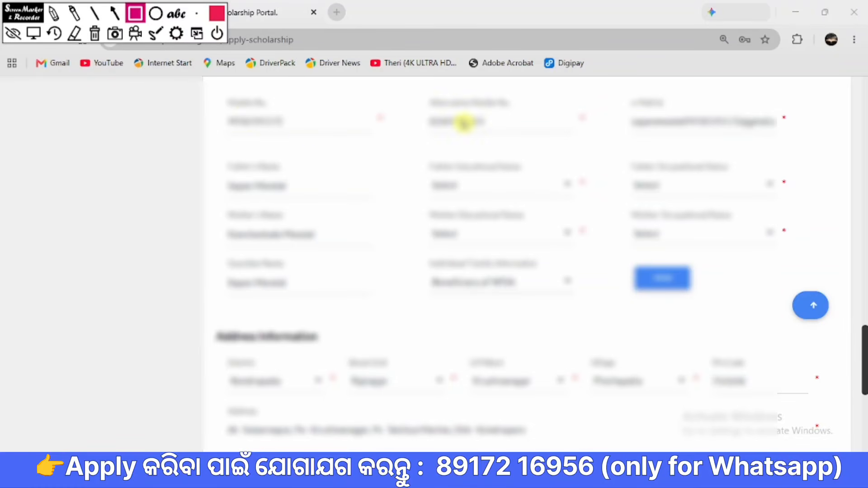
- Highlight the second contact number, E-Mail and Father Name fields on screen
mouse_move(408, 86)
left_mouse_down()
mouse_move(448, 122)
mouse_move(527, 137)
left_mouse_up()
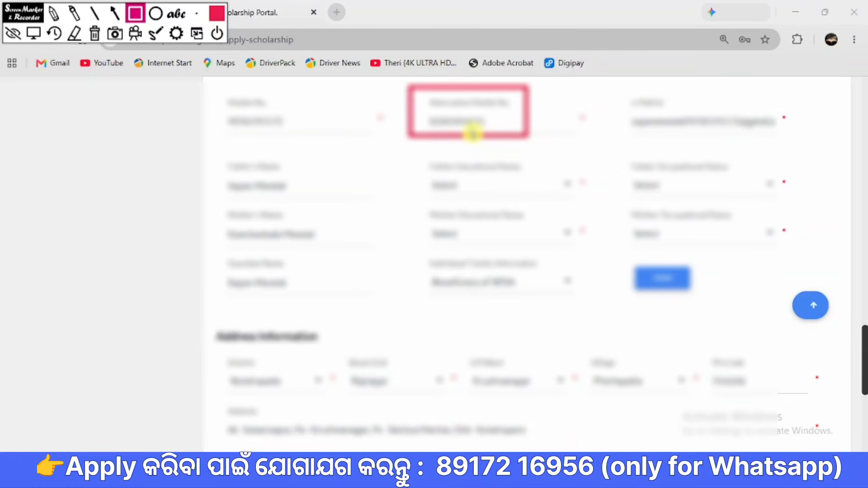
mouse_move(610, 85)
left_mouse_down()
mouse_move(623, 113)
mouse_move(688, 139)
mouse_move(777, 139)
left_mouse_up()
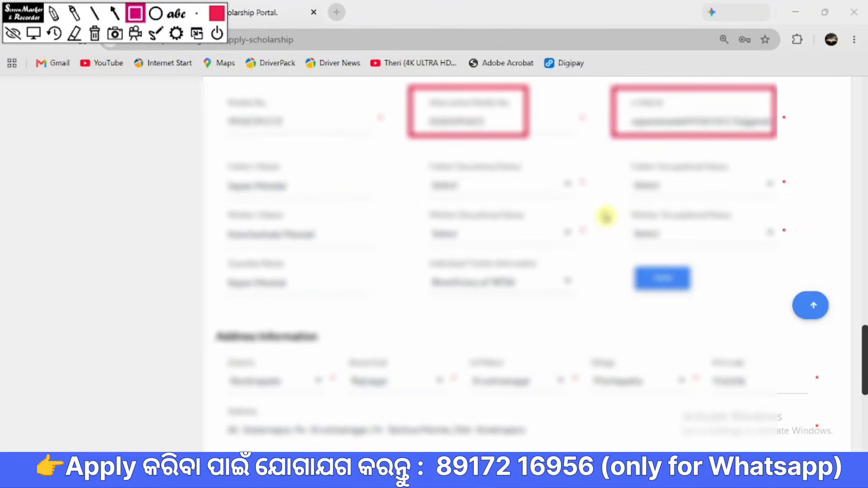
left_click_drag(216, 158, 325, 212)
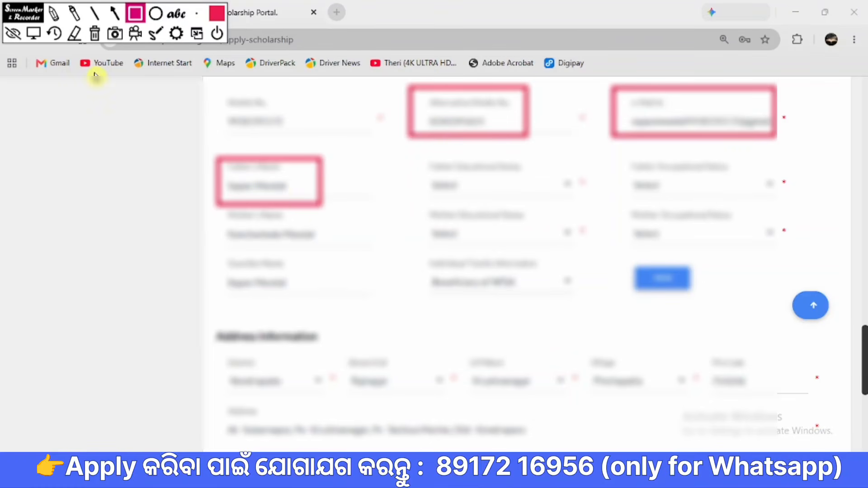
left_click(34, 33)
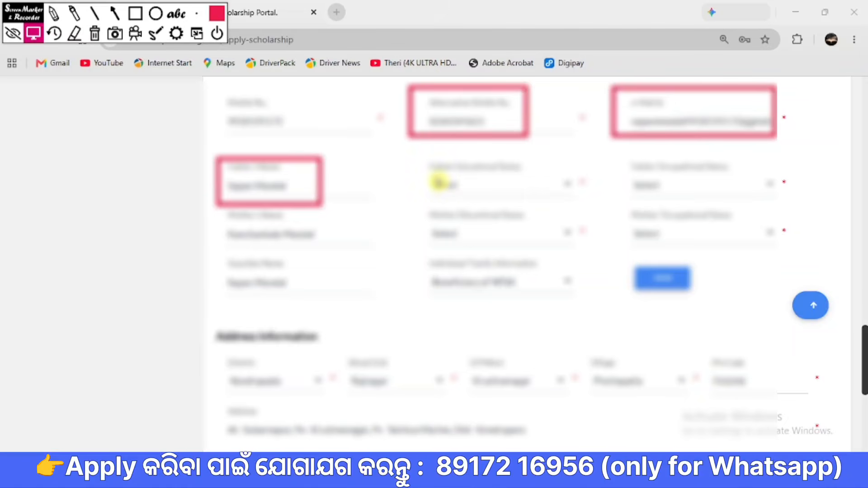
- Set the father's educational status and his occupation to Agriculture
left_click(515, 191)
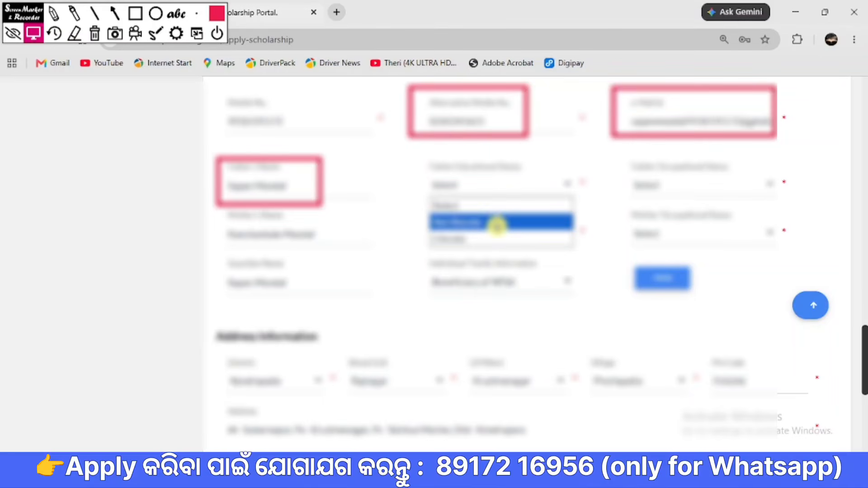
left_click(495, 227)
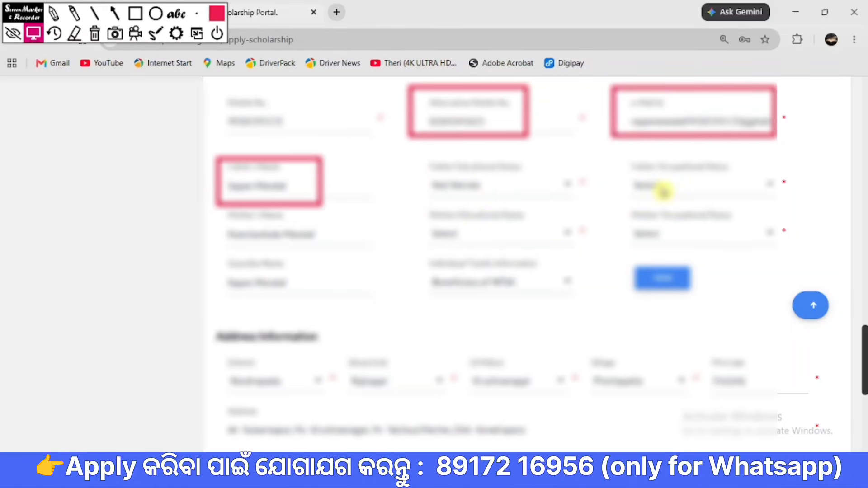
left_click(662, 189)
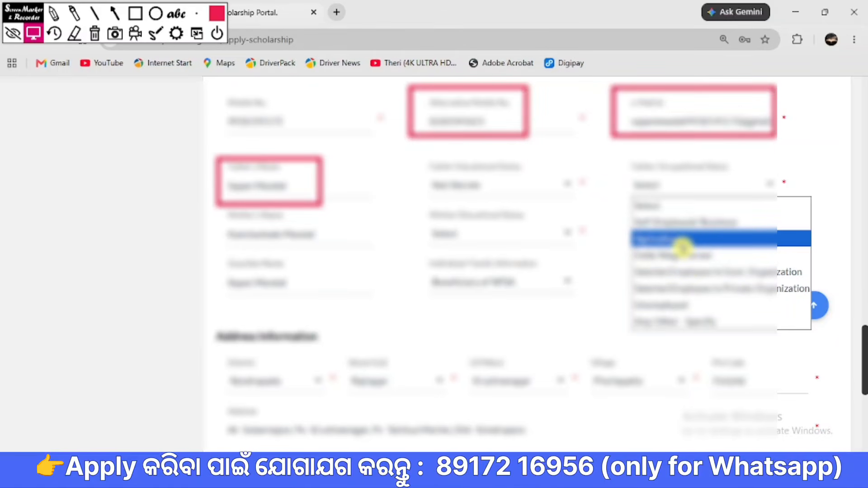
left_click(681, 244)
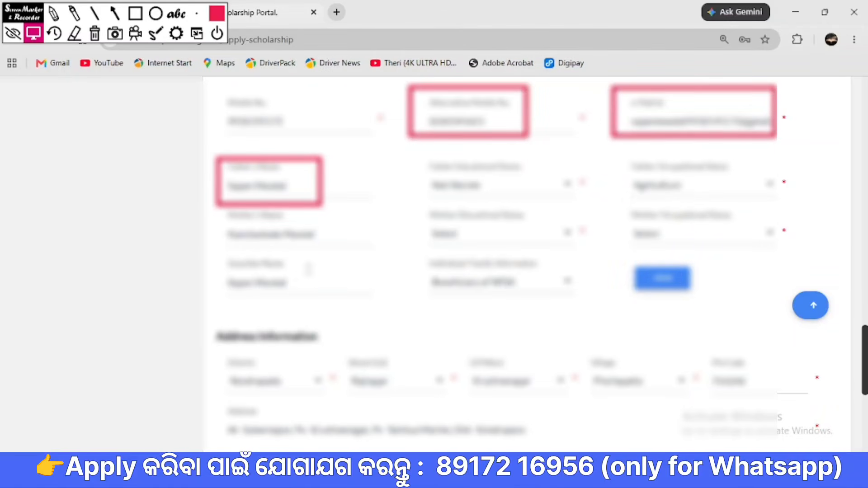
- Choose the mother's educational and occupational status, then scroll to Address Information
left_click(316, 234)
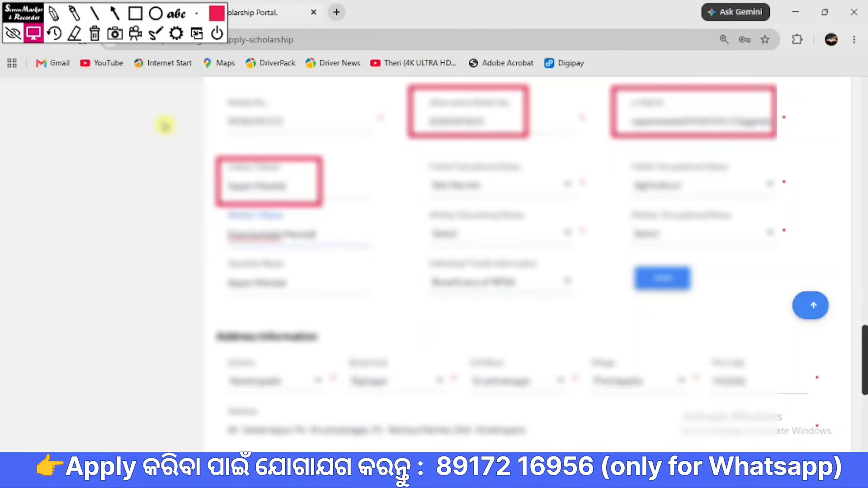
left_click(518, 237)
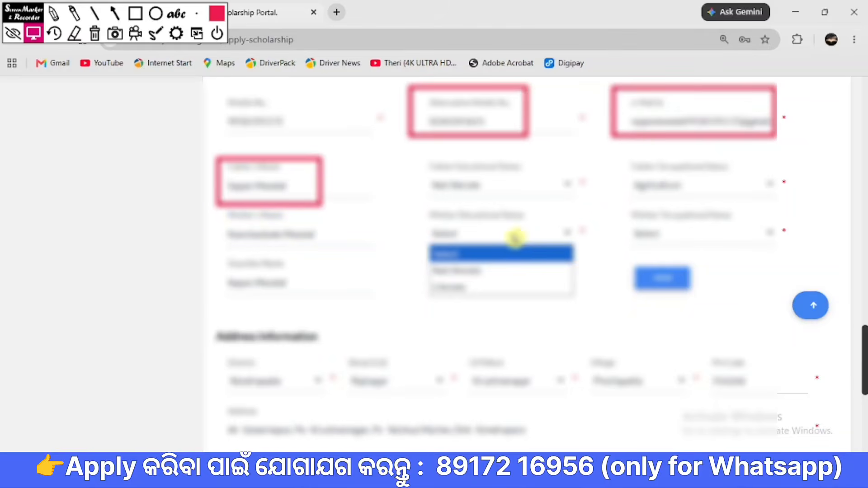
left_click(494, 276)
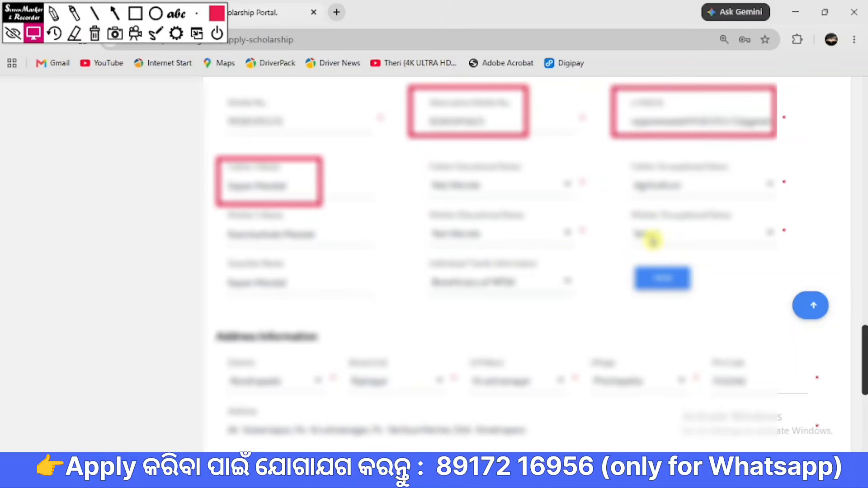
left_click(653, 240)
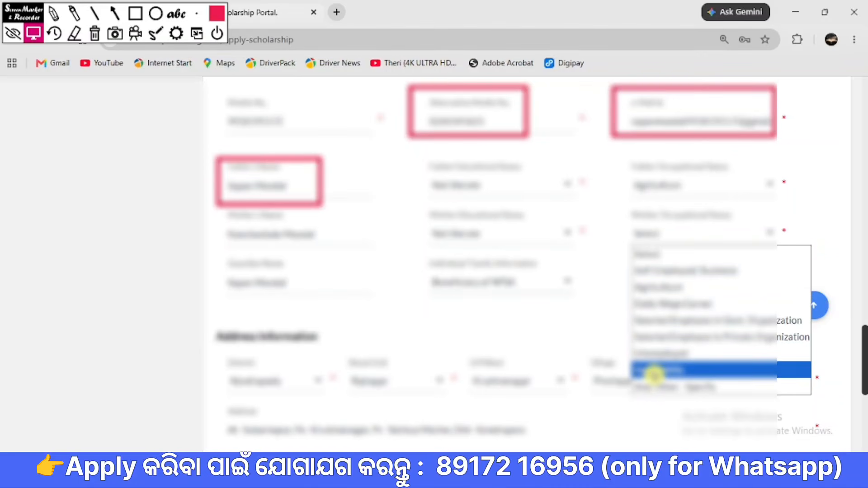
left_click(654, 373)
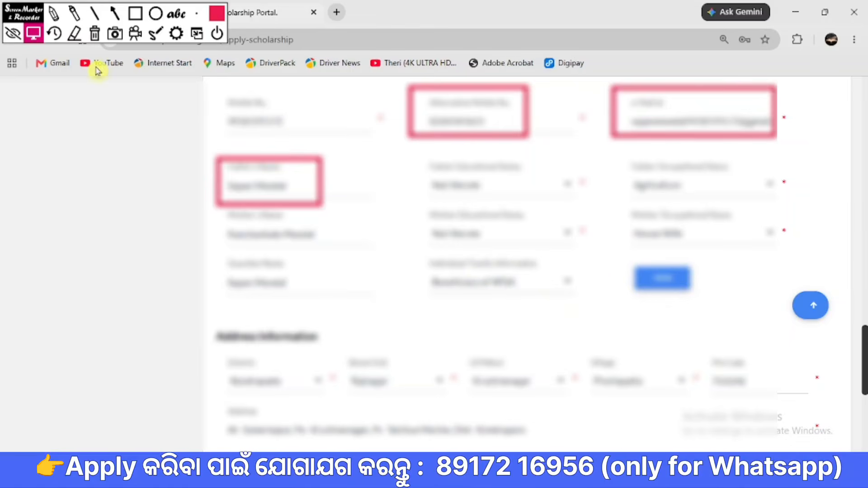
left_click(94, 33)
scroll(405, 260, "down", 1)
scroll(405, 261, "down", 3)
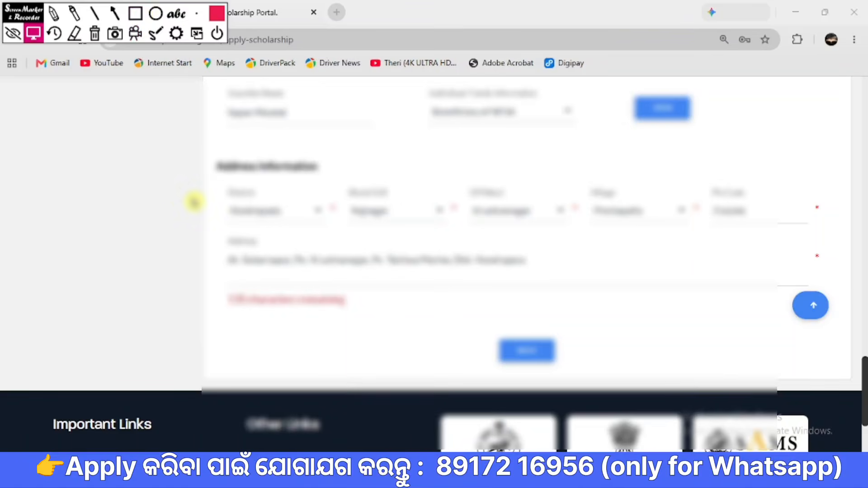
- Highlight the District, Block/ULB, GP/Ward, Village, Pin Code and full address fields
left_click_drag(214, 166, 294, 240)
left_click(380, 160)
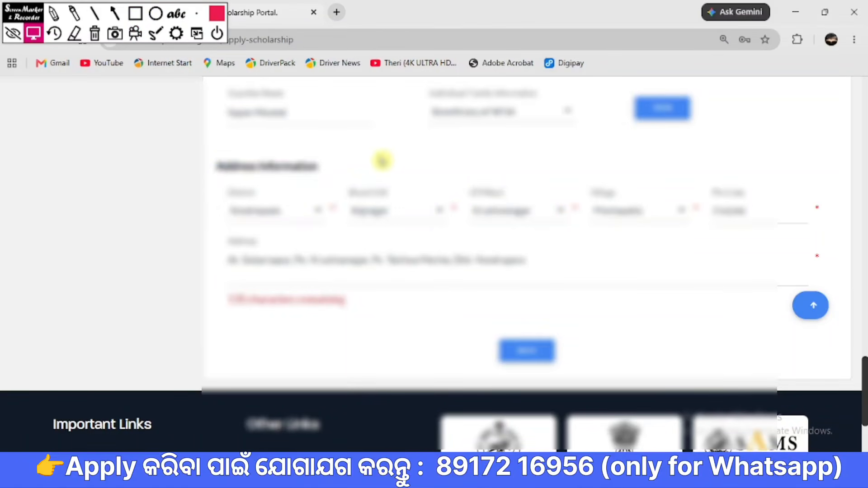
left_click(135, 13)
left_click_drag(224, 183, 323, 241)
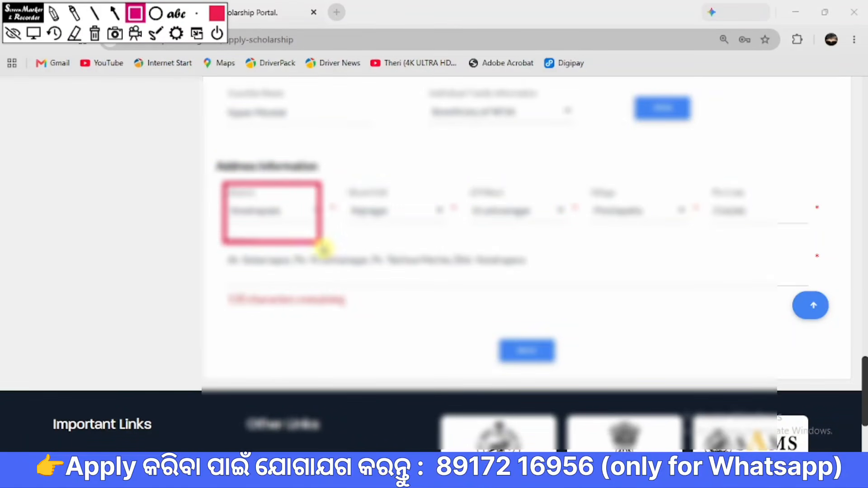
left_click_drag(348, 171, 436, 234)
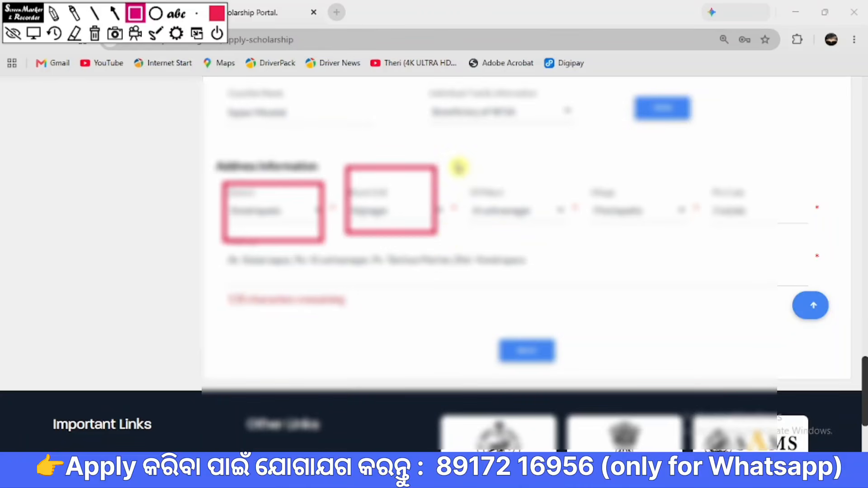
mouse_move(457, 164)
left_mouse_down()
mouse_move(478, 211)
mouse_move(546, 228)
left_mouse_up()
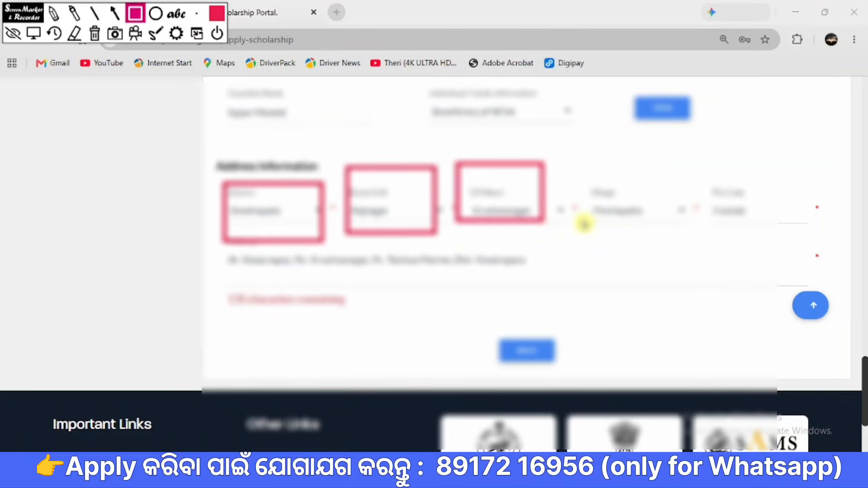
mouse_move(576, 171)
left_mouse_down()
mouse_move(593, 215)
mouse_move(670, 226)
left_mouse_up()
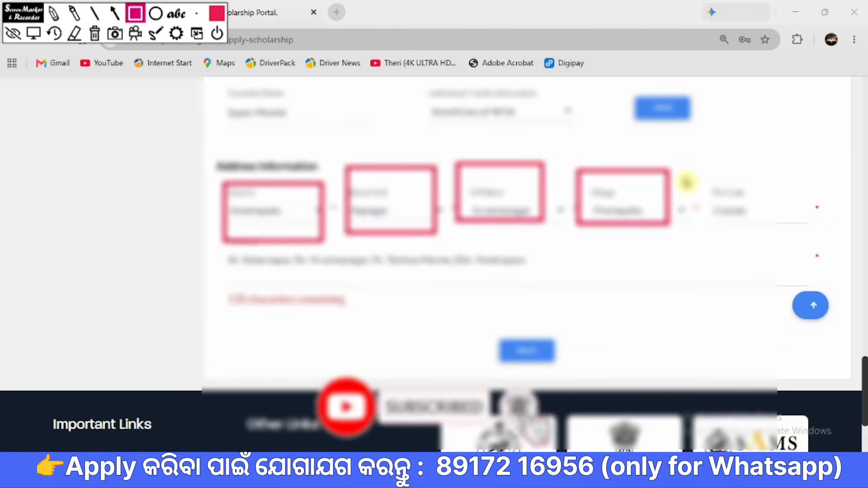
mouse_move(683, 170)
left_mouse_down()
mouse_move(732, 241)
mouse_move(785, 237)
left_mouse_up()
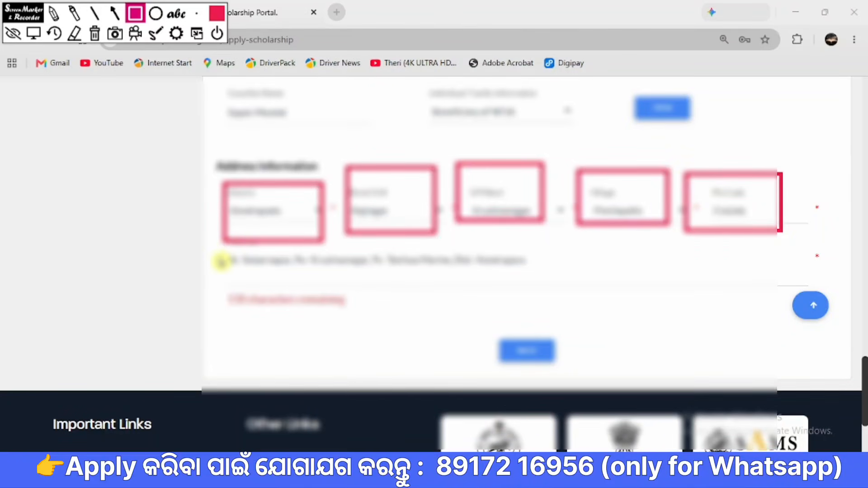
mouse_move(222, 252)
left_mouse_down()
mouse_move(236, 271)
mouse_move(349, 294)
mouse_move(562, 289)
left_mouse_up()
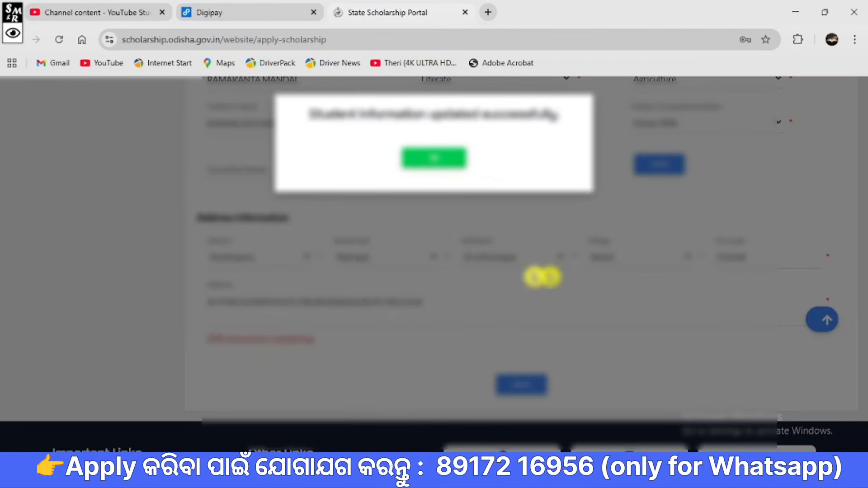
- Set the Class X board to BSE, Odisha with passing year 2025
left_click(436, 167)
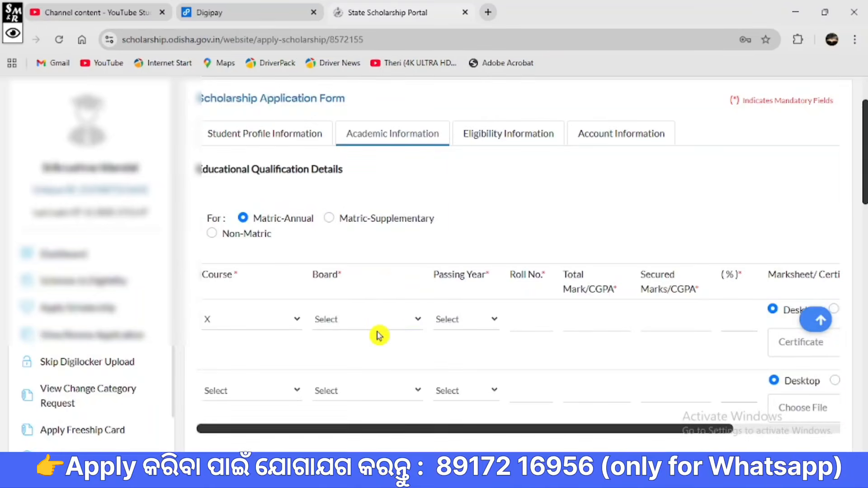
left_click(382, 323)
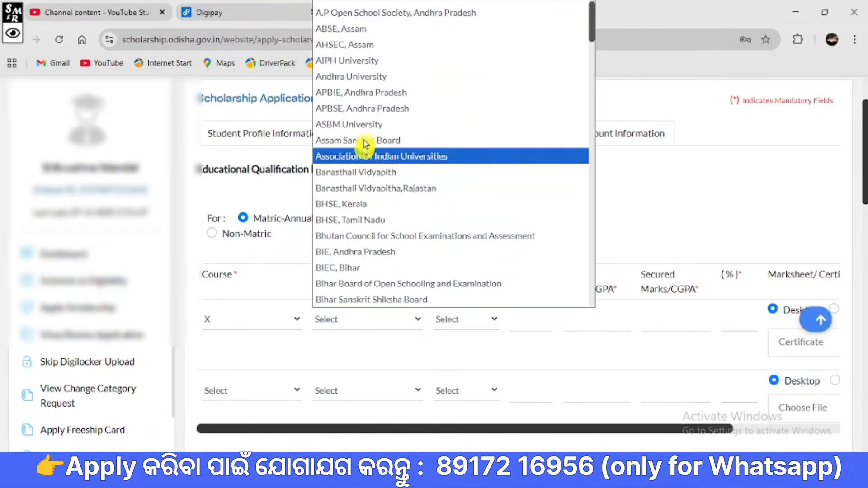
scroll(382, 268, "down", 1)
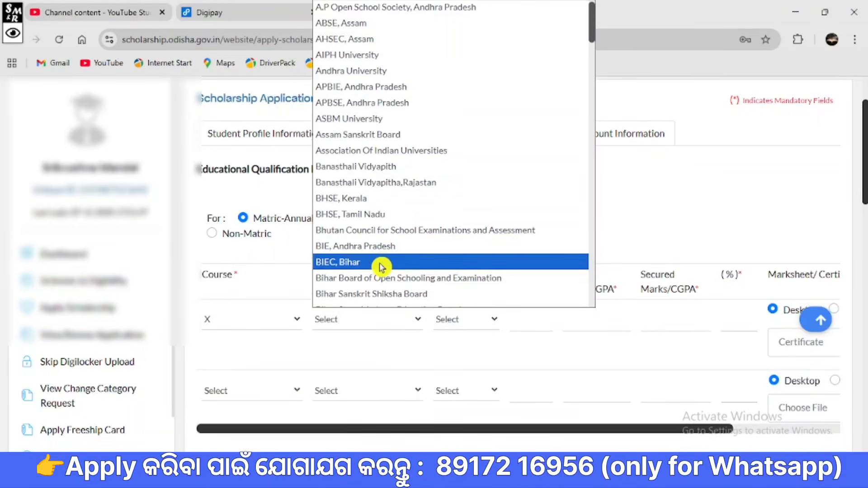
scroll(382, 266, "down", 2)
left_click(380, 253)
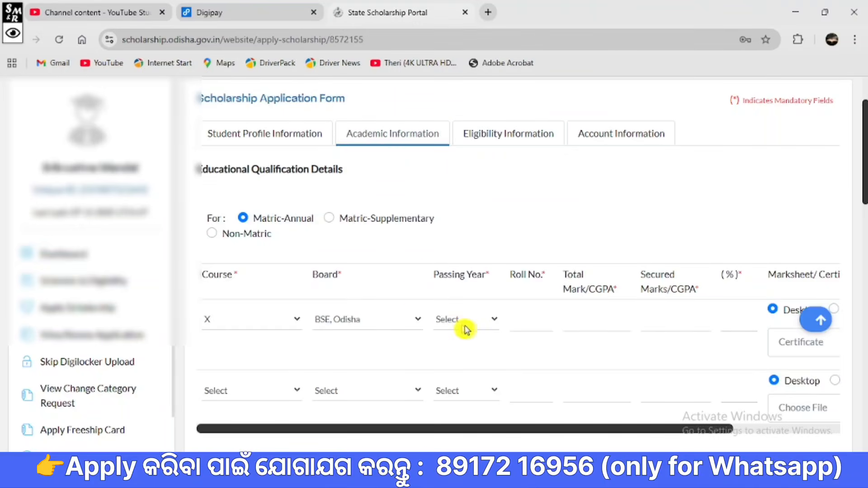
left_click(481, 322)
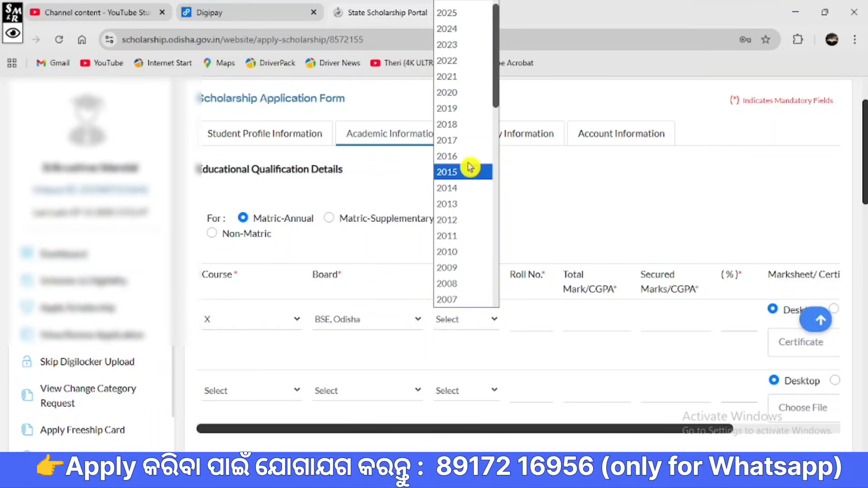
left_click(449, 26)
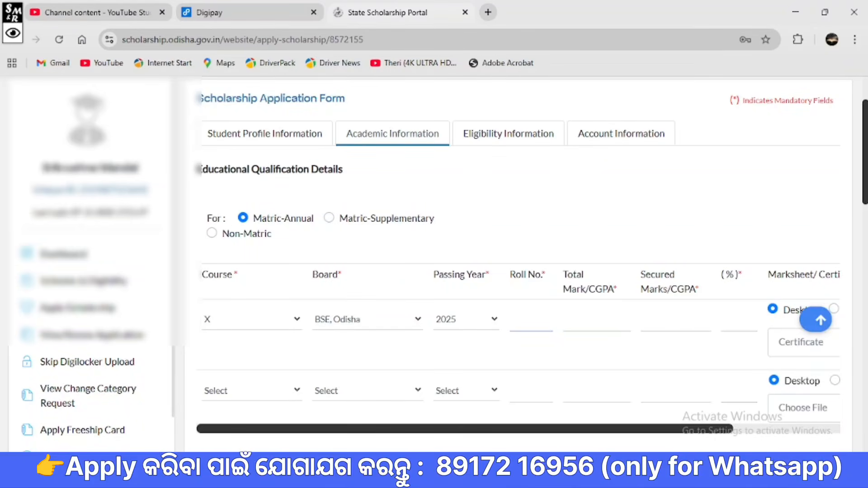
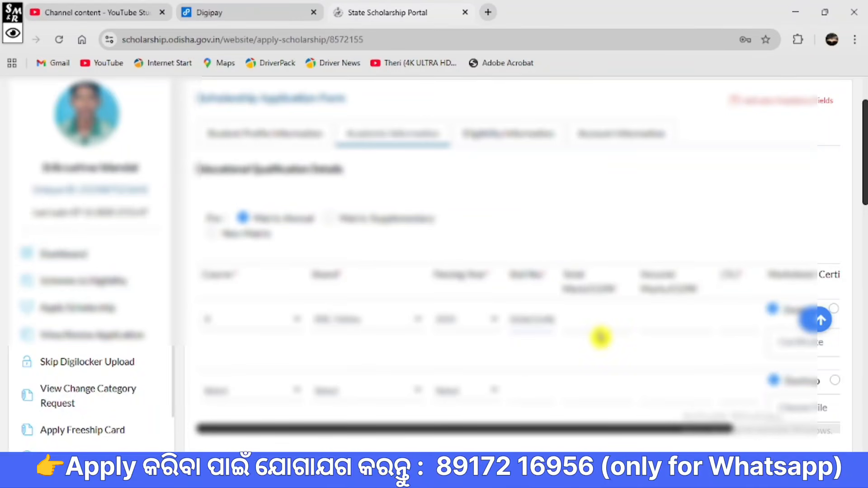
- Enter the Class X roll number so the marks fill in, and browse for the marksheet
left_click(597, 323)
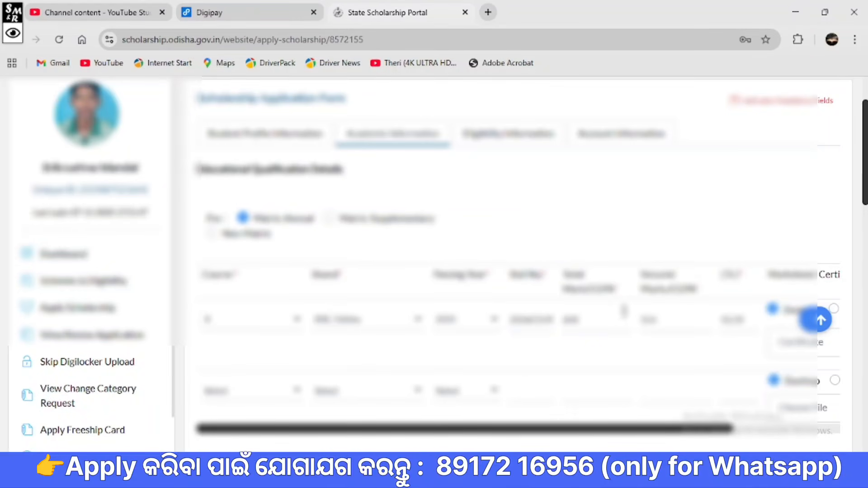
scroll(683, 290, "down", 4)
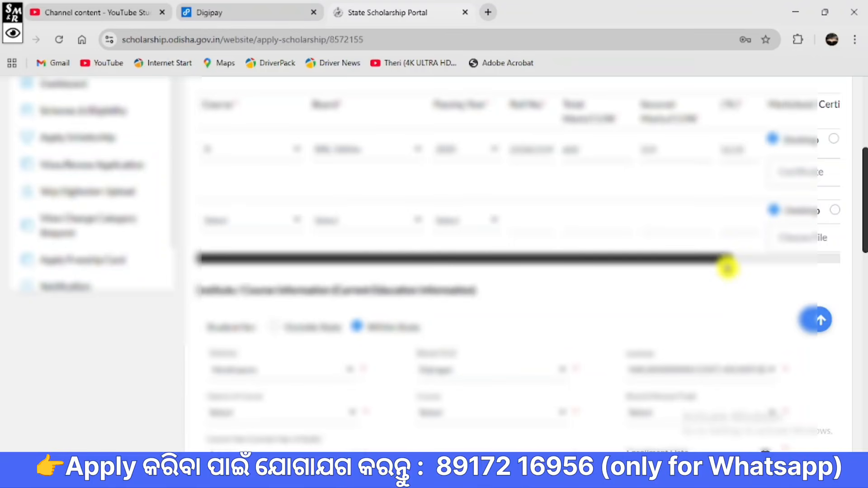
left_click_drag(726, 266, 794, 266)
scroll(794, 267, "up", 4)
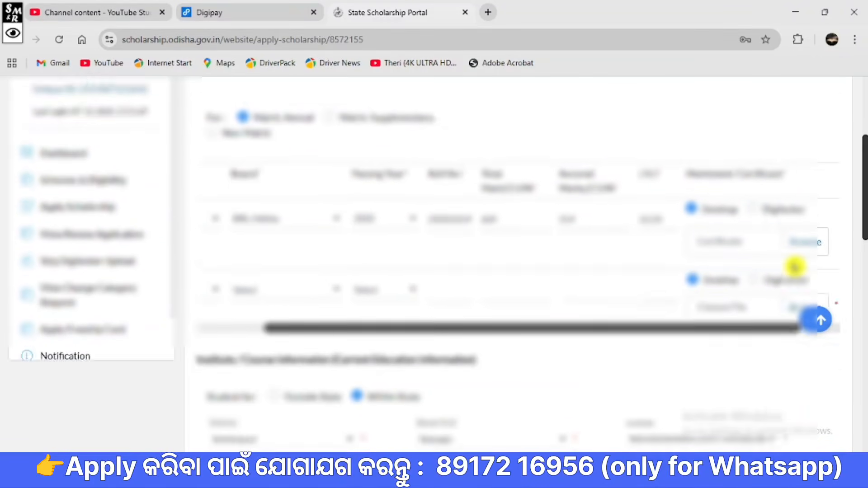
scroll(794, 272, "down", 2)
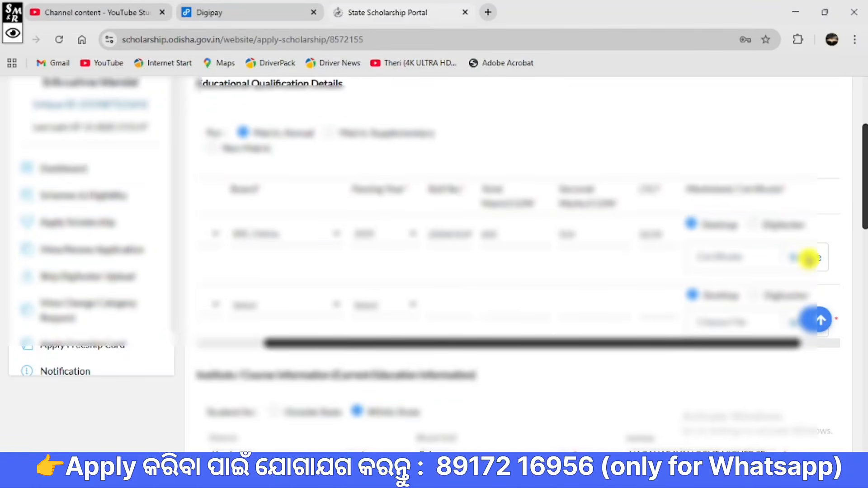
left_click(792, 258)
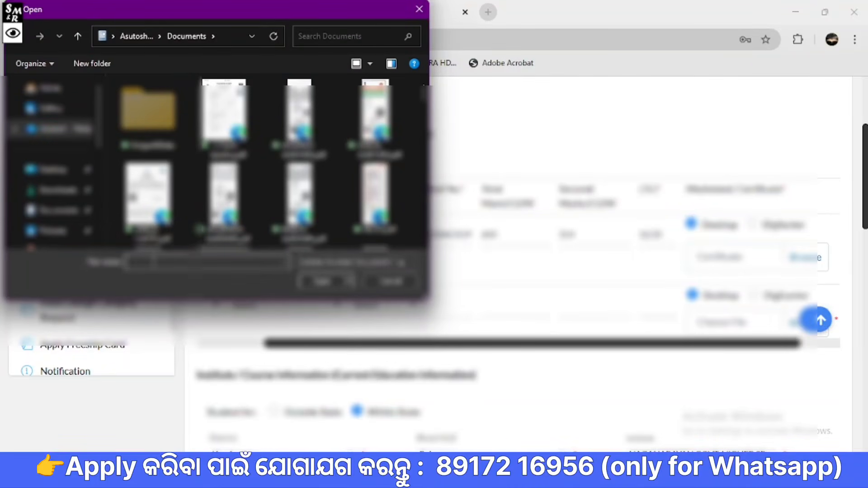
- Pick the suggested marksheet PDF from Documents and open it for upload
type("subh")
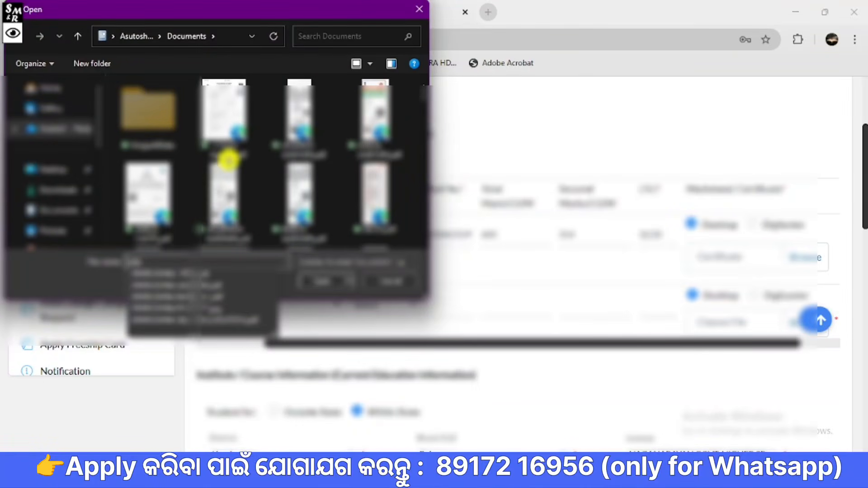
left_click(219, 276)
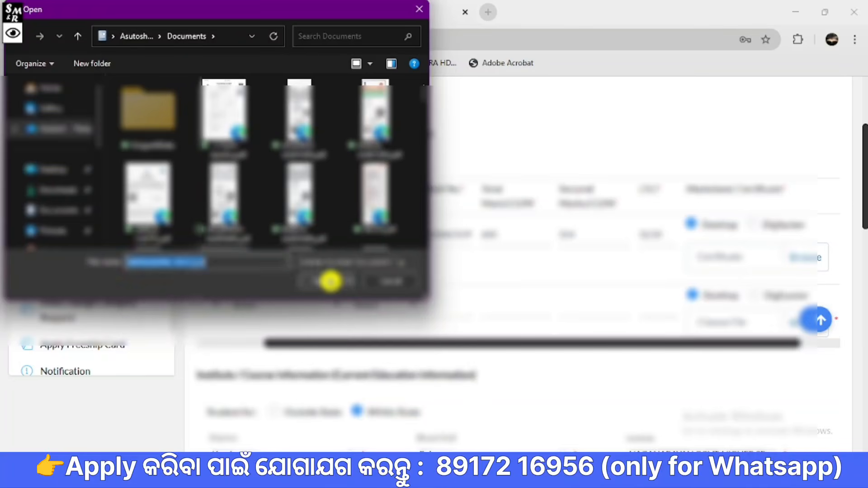
left_click(331, 281)
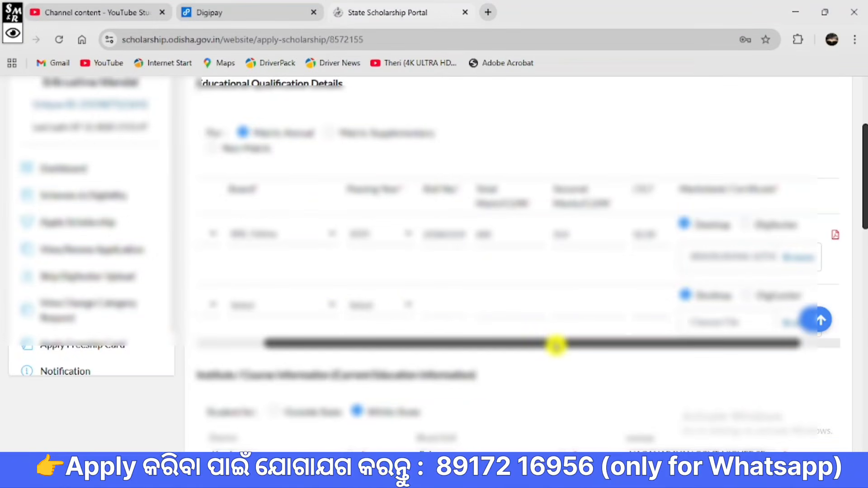
left_click_drag(556, 346, 403, 348)
- Choose the nature of course, course and stream, with course year 1st Year
scroll(405, 351, "down", 2)
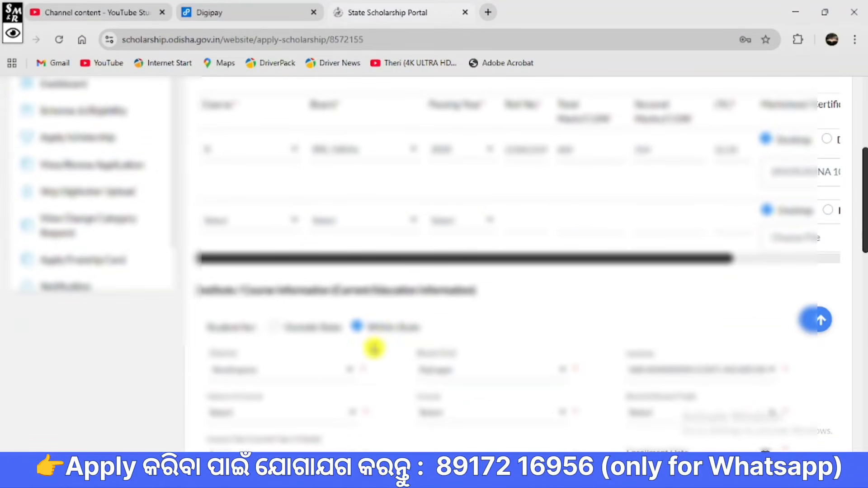
scroll(339, 325, "down", 2)
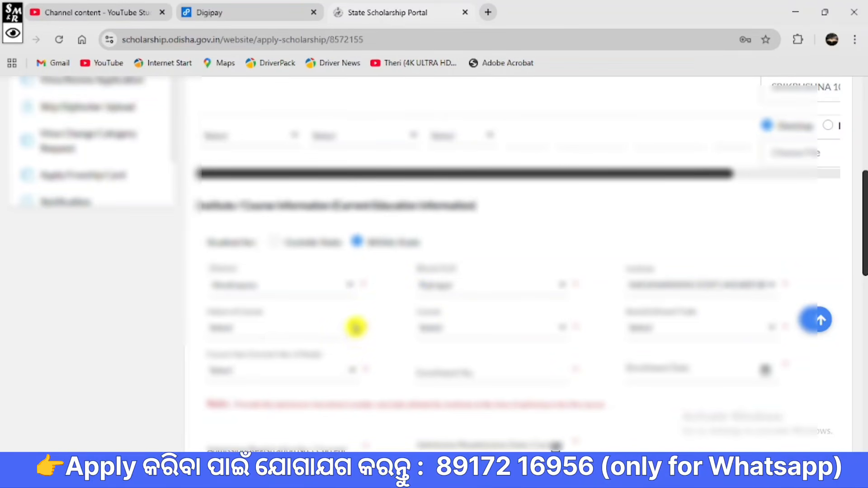
left_click(354, 328)
left_click(300, 360)
left_click(478, 329)
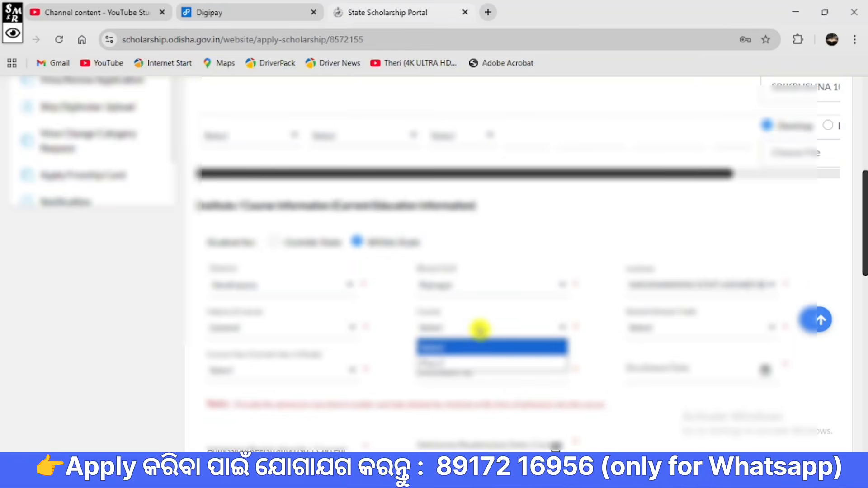
left_click(477, 359)
left_click(651, 331)
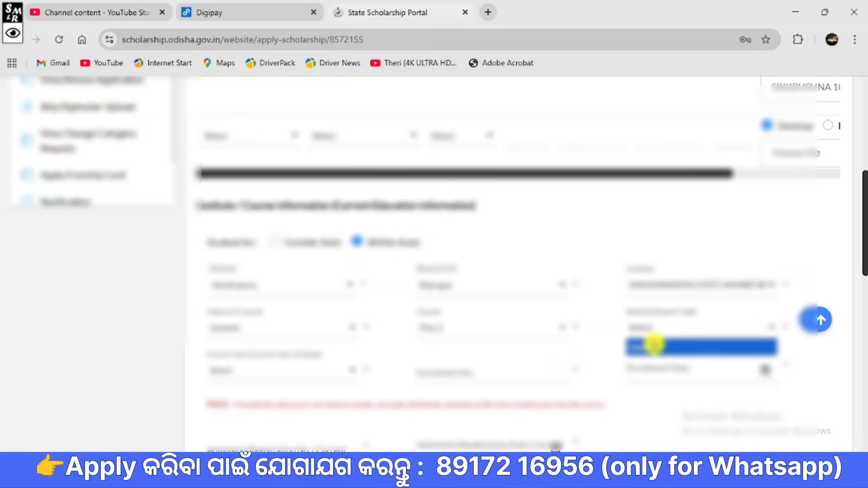
left_click(652, 362)
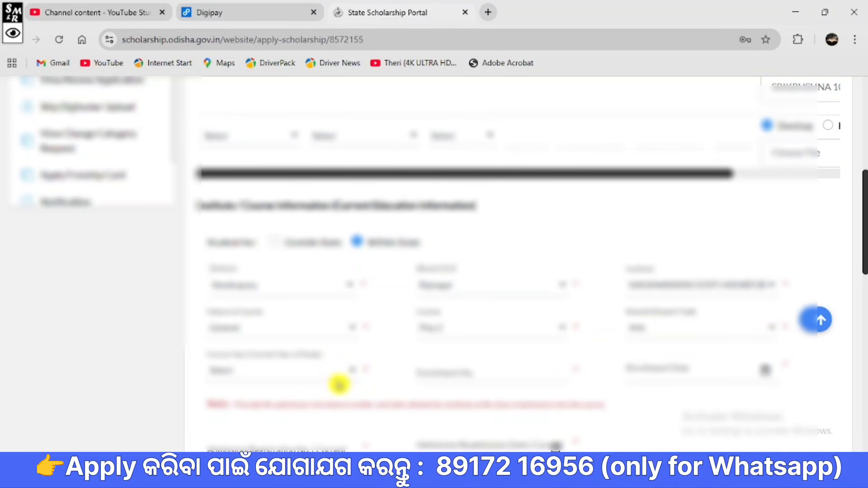
left_click(338, 381)
left_click(314, 407)
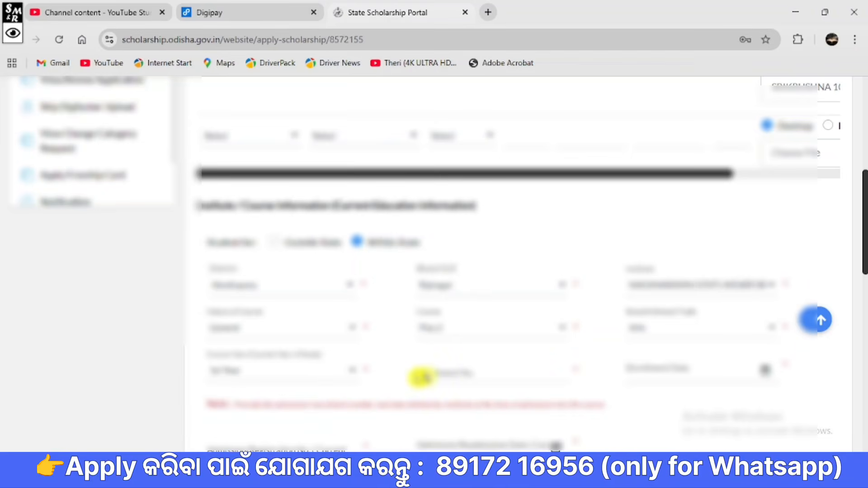
- Enter the enrollment number and pick the enrollment date from the calendar
left_click(466, 372)
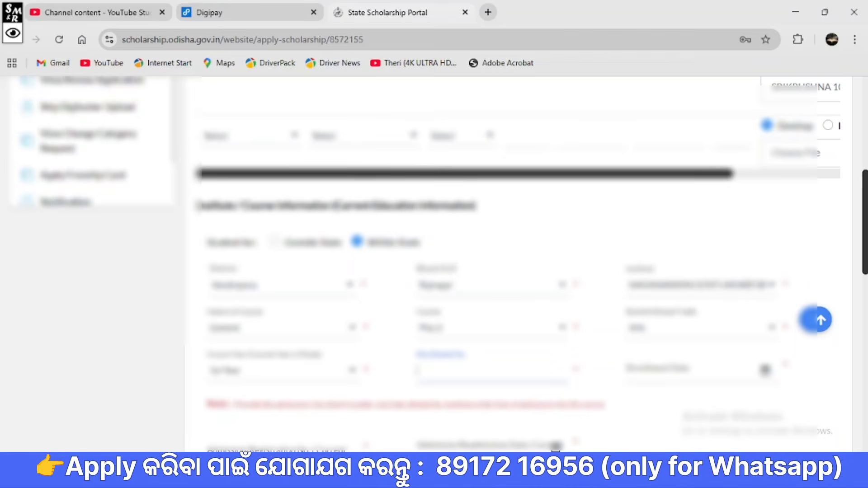
type("210545")
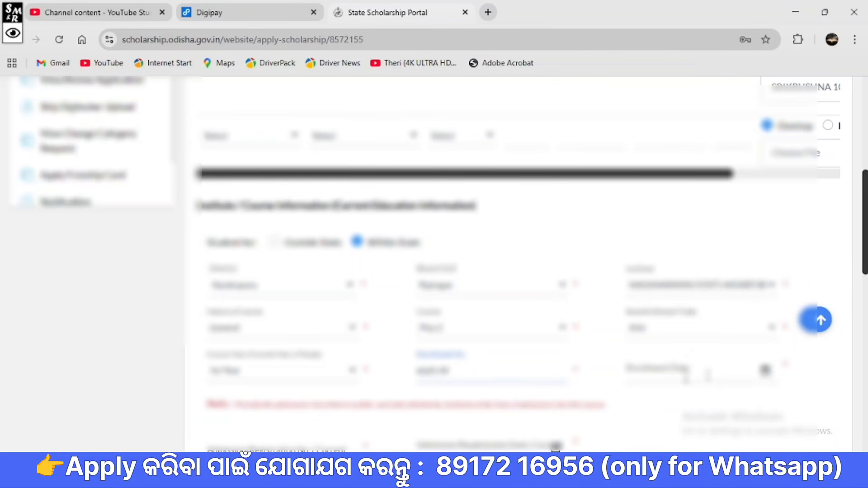
left_click(765, 371)
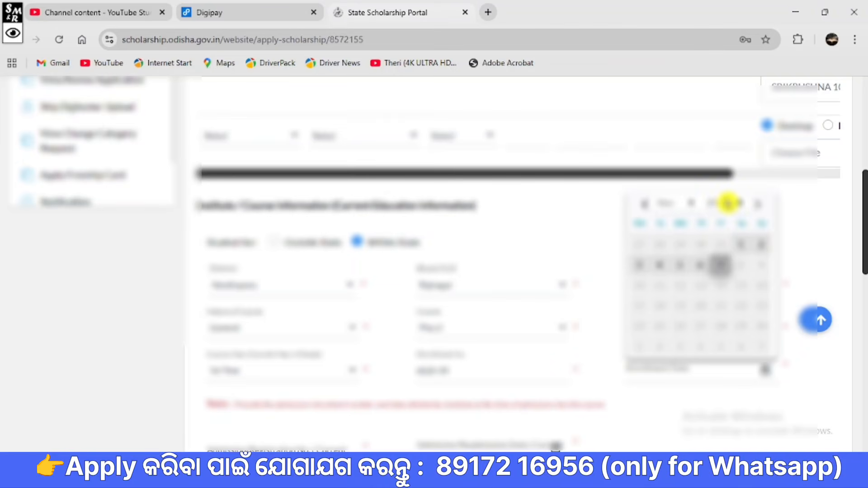
left_click(676, 208)
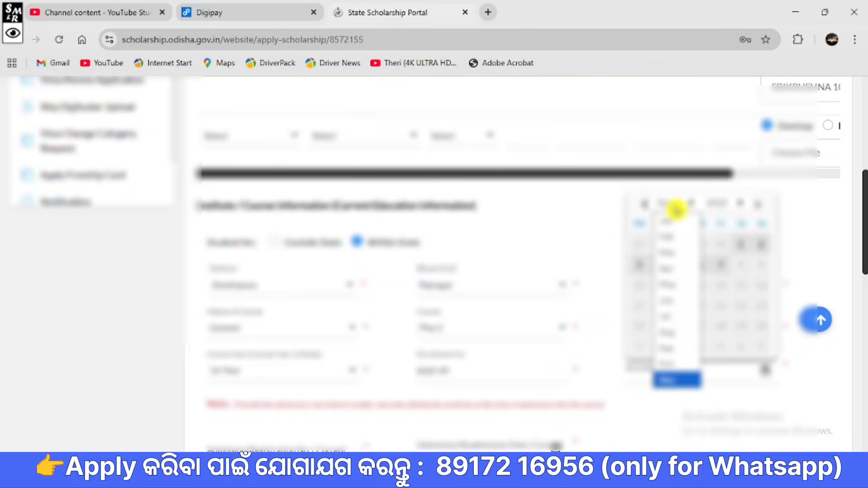
left_click(664, 384)
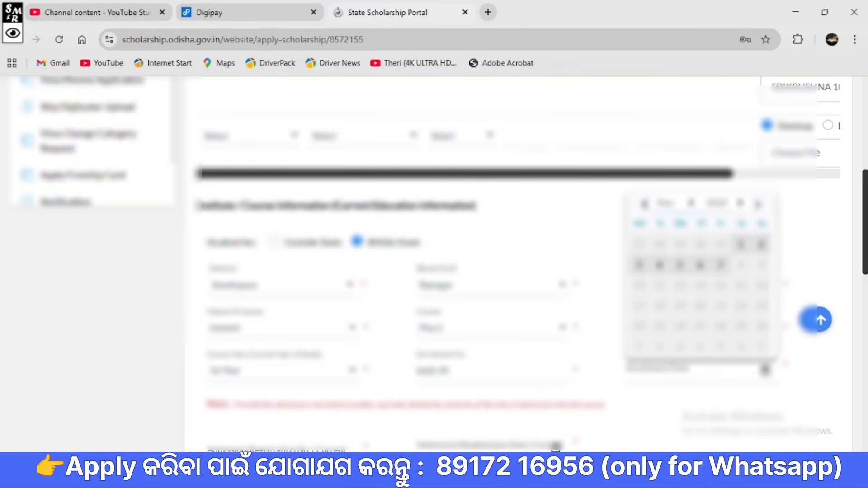
left_click(680, 268)
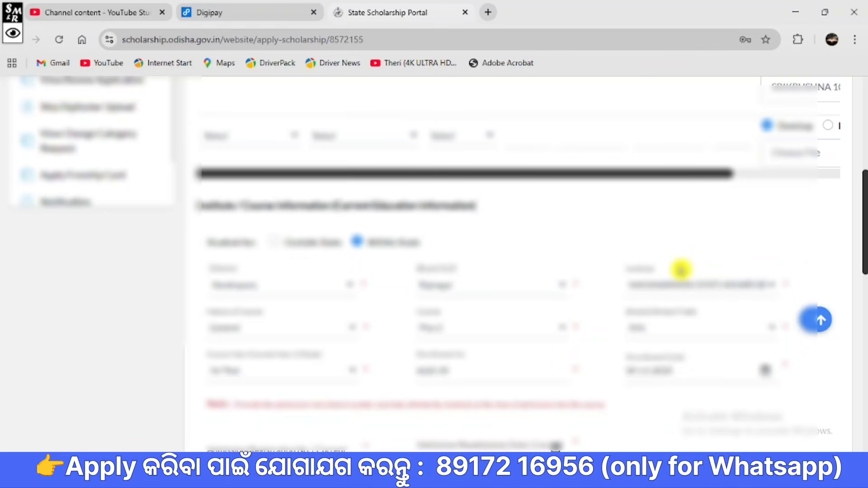
scroll(682, 310, "down", 2)
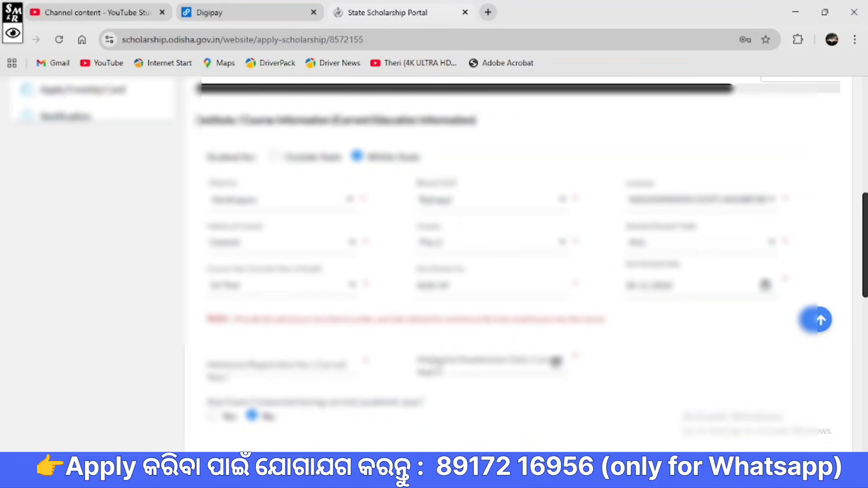
- Enter the admission/registration number and pick the admission date
left_click(280, 369)
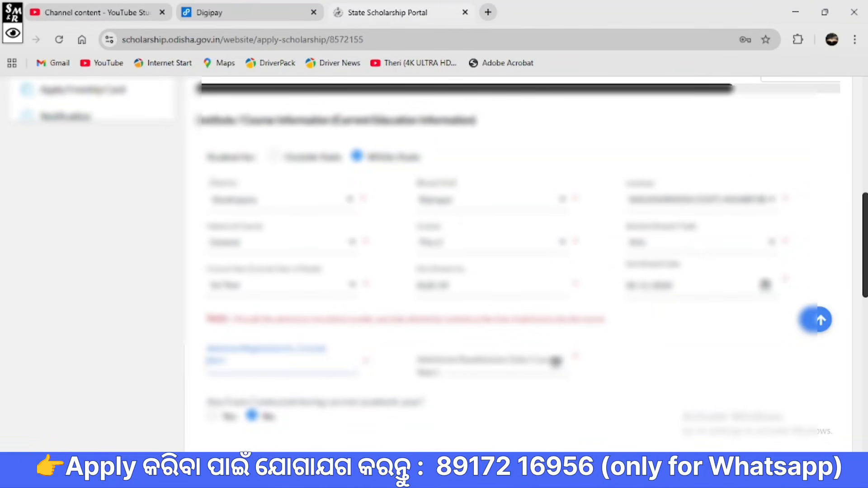
type("202-22")
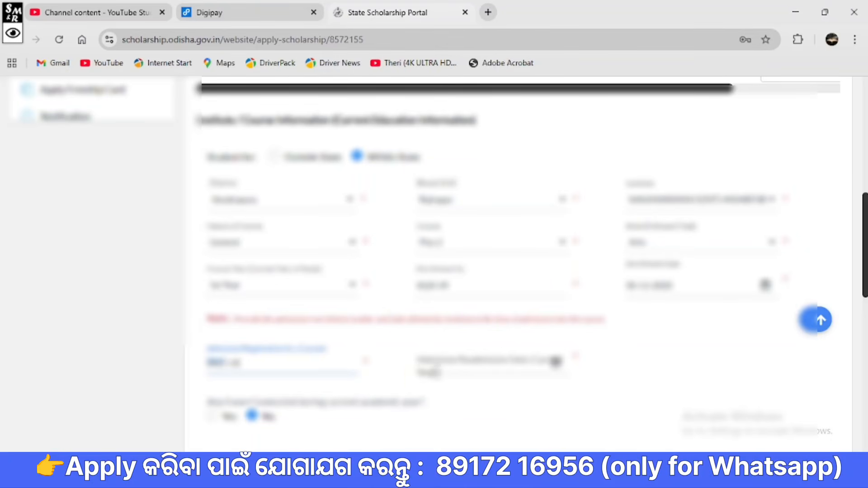
left_click(555, 361)
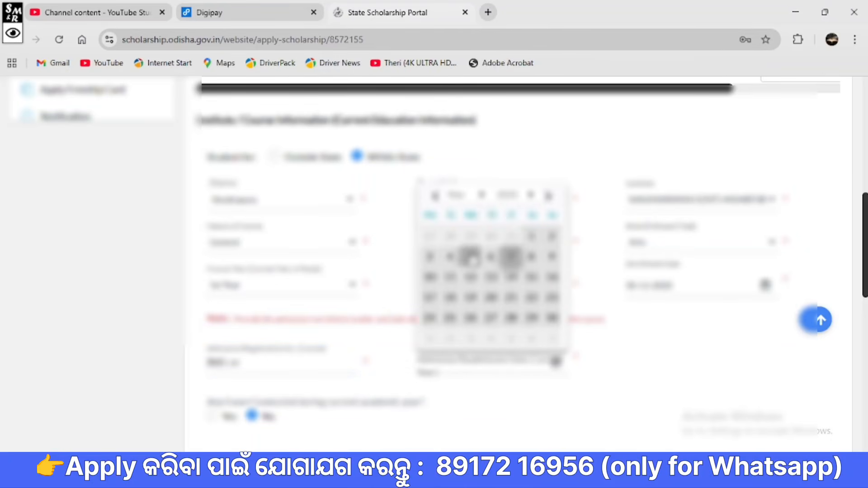
left_click(469, 250)
scroll(533, 325, "down", 2)
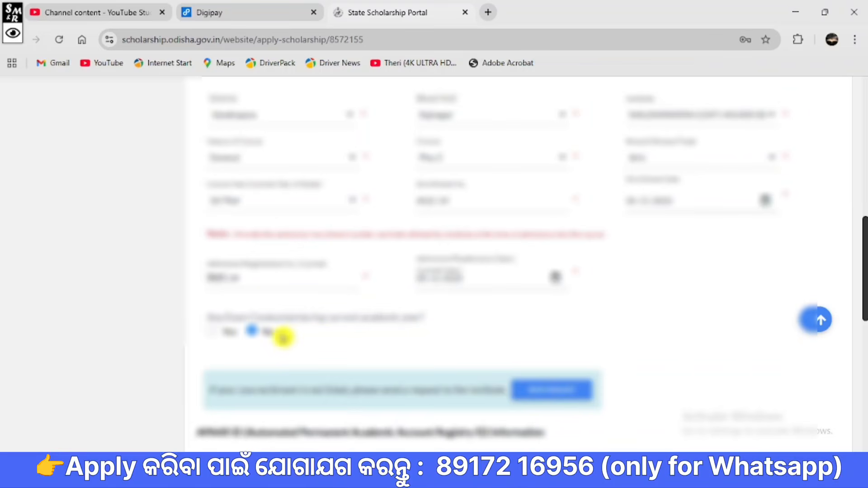
scroll(280, 335, "down", 1)
scroll(310, 362, "down", 2)
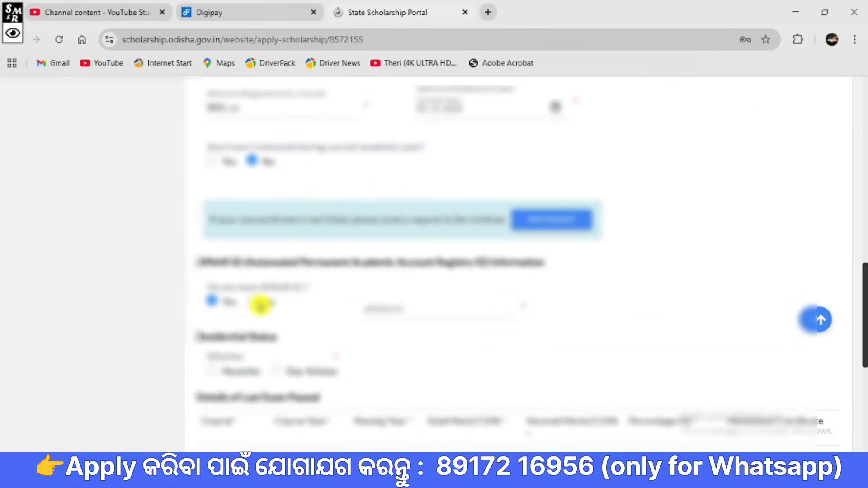
- Answer No to APAAR ID with reason 'Not Yet Registered' and select Day-Scholar
left_click(252, 301)
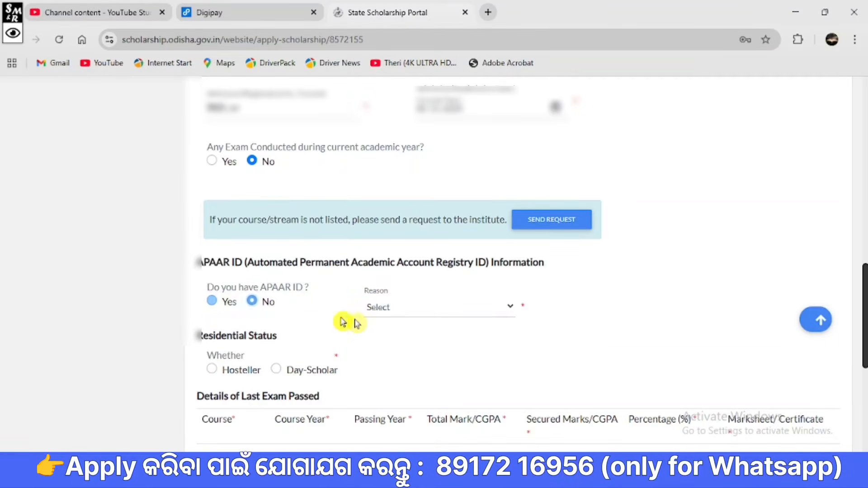
left_click(420, 312)
left_click(429, 342)
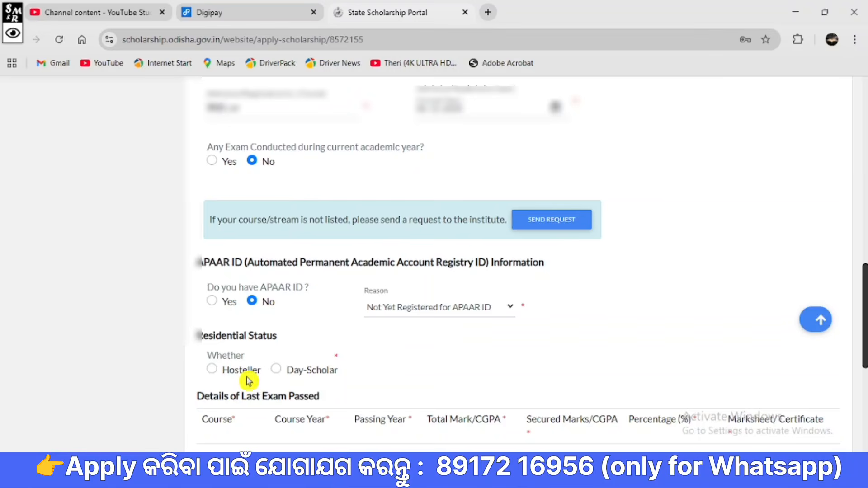
left_click(287, 370)
scroll(317, 371, "down", 3)
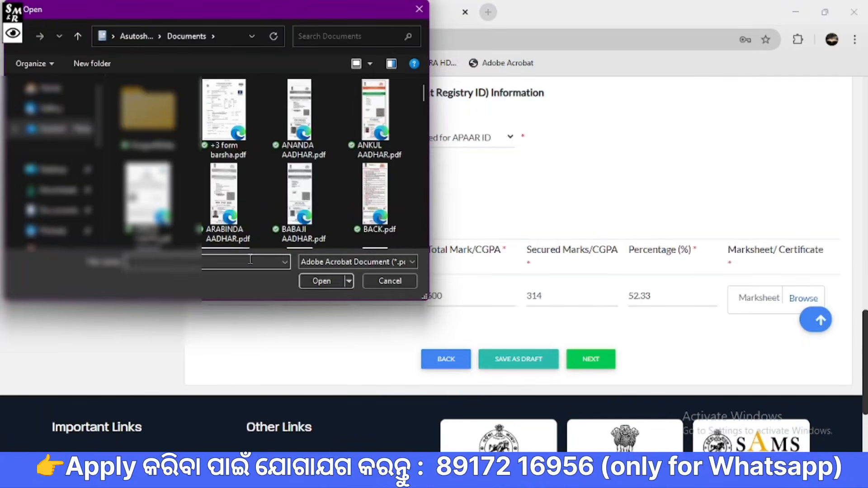
- Attach the last exam's marksheet PDF and continue with NEXT
type("san")
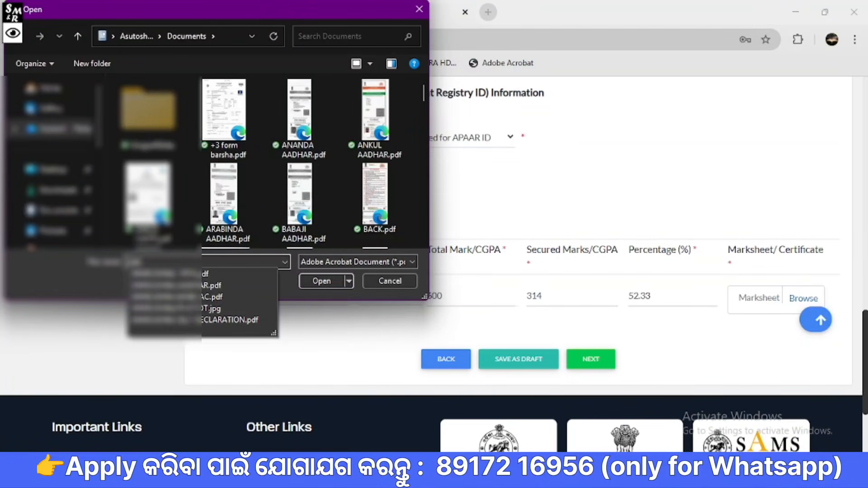
left_click(300, 283)
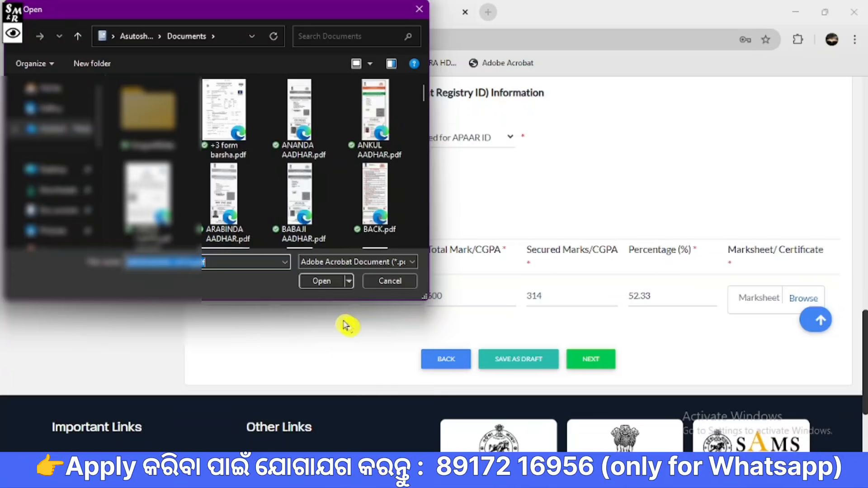
left_click(322, 285)
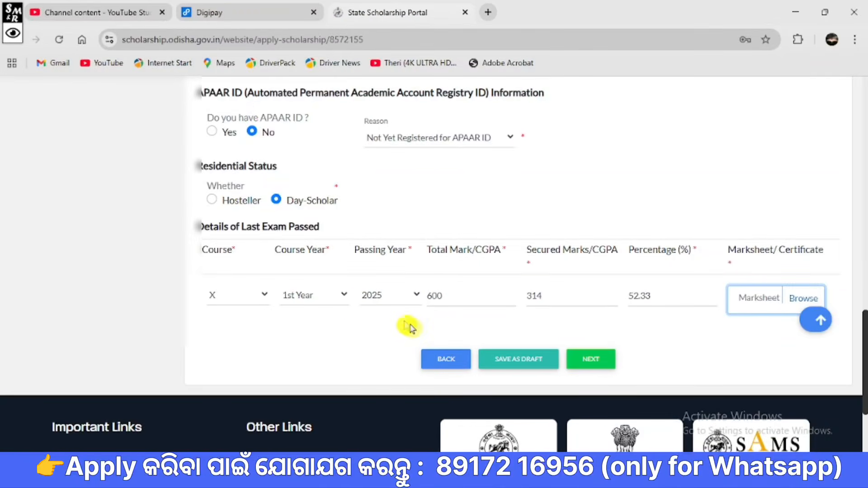
left_click(602, 361)
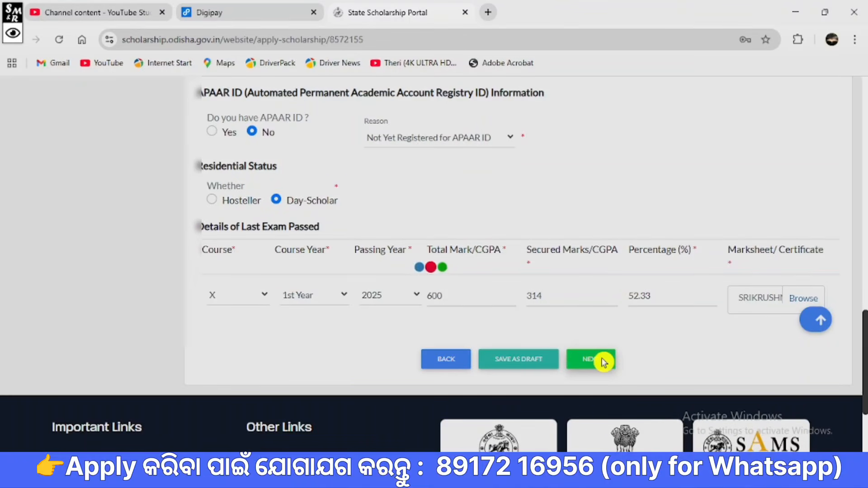
- Set the income certificate issuing year to 2025-26 and enter its certificate number for verification
scroll(493, 329, "down", 4)
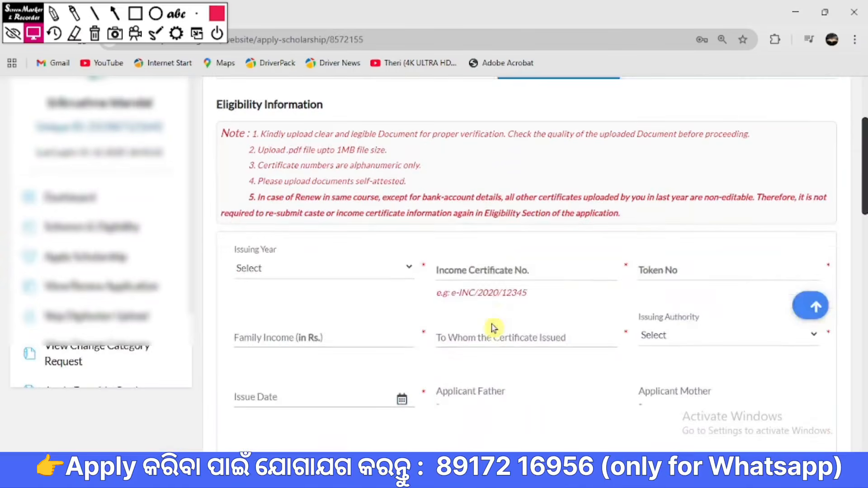
left_click(380, 264)
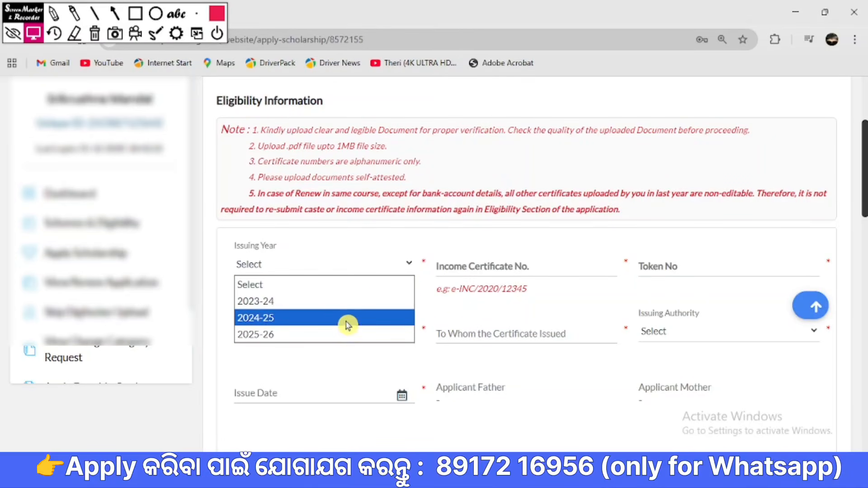
left_click(344, 337)
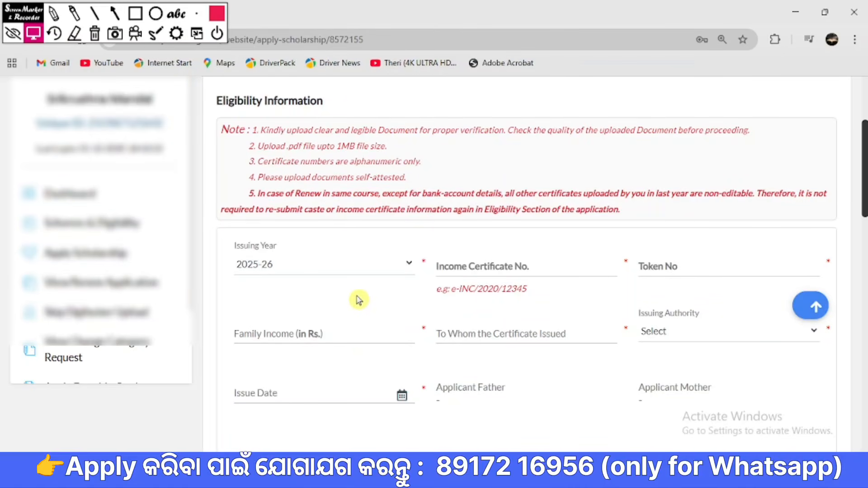
left_click(482, 276)
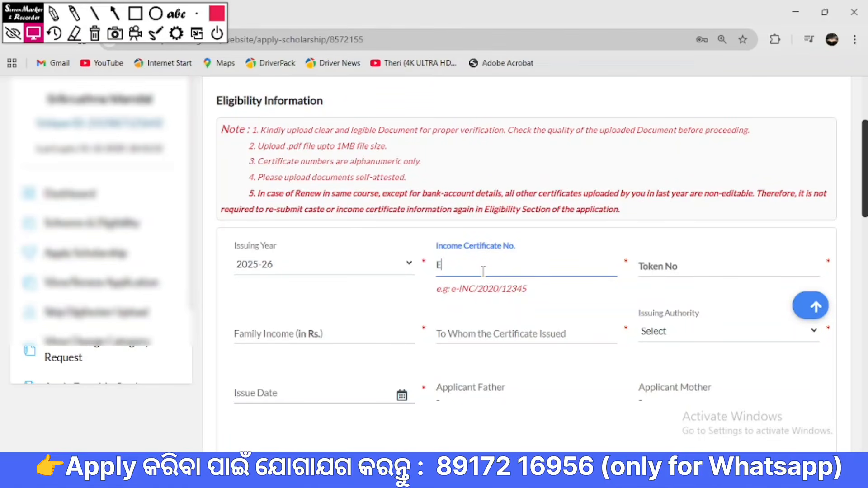
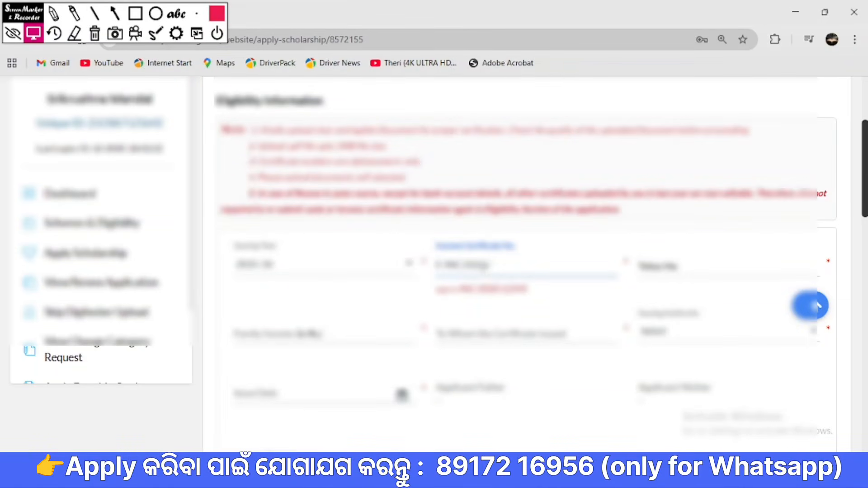
scroll(565, 228, "down", 2)
left_click(566, 228)
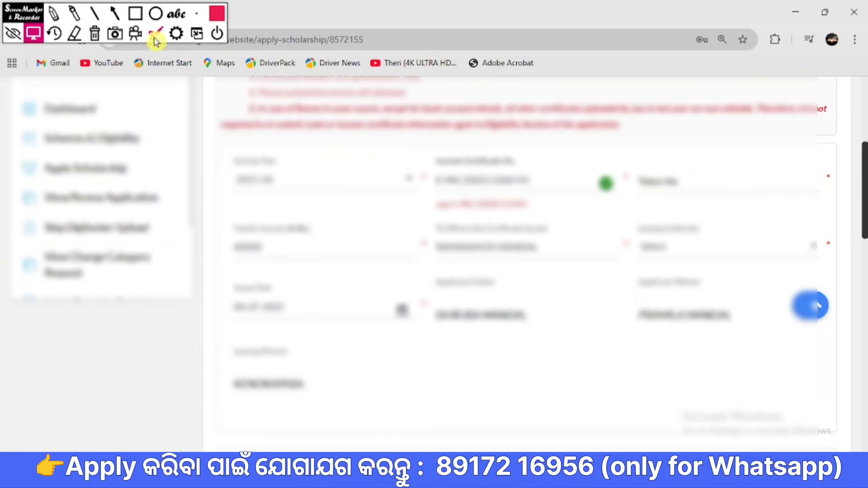
- Highlight the verified income certificate details on screen, then clear the marks
left_click(141, 14)
left_click(140, 14)
left_click_drag(589, 164, 618, 200)
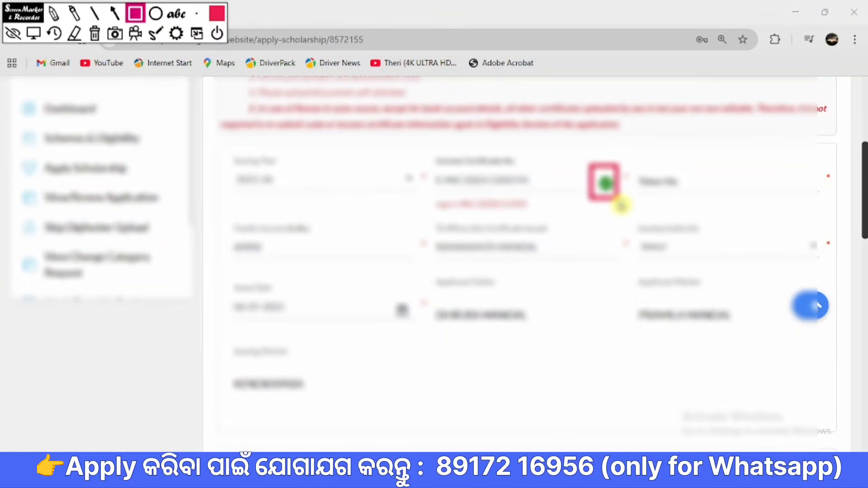
mouse_move(637, 160)
left_mouse_down()
mouse_move(794, 178)
mouse_move(837, 191)
mouse_move(837, 200)
left_mouse_up()
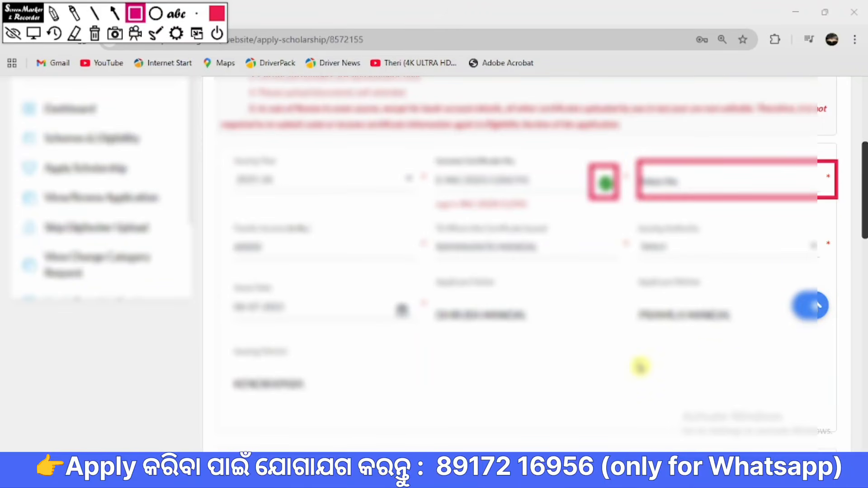
left_click(33, 33)
left_click(15, 34)
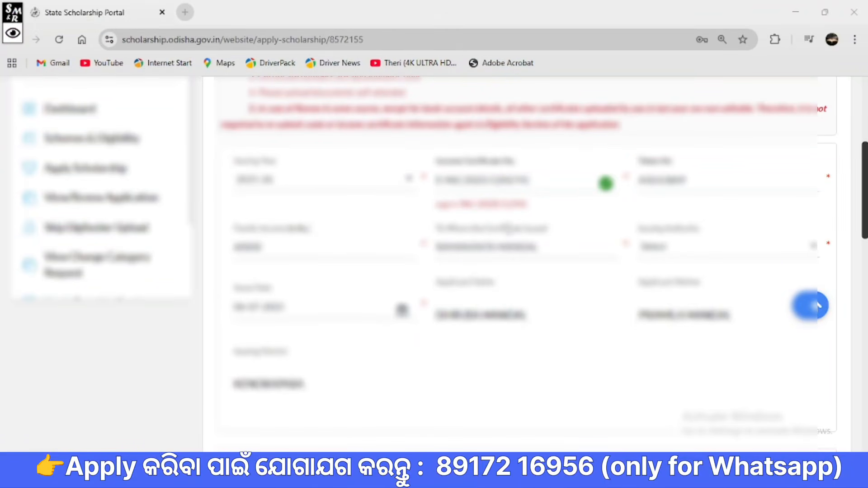
scroll(538, 228, "down", 5)
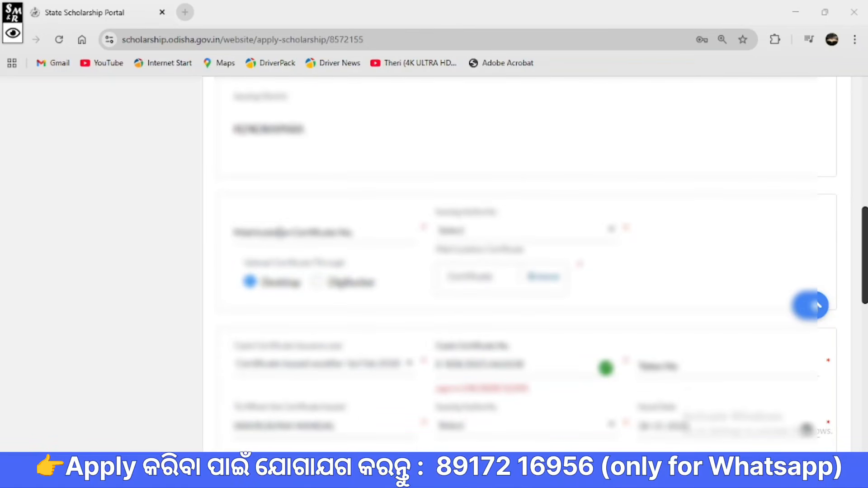
- Enter the matriculation certificate number and choose its issuing authority
left_click(286, 230)
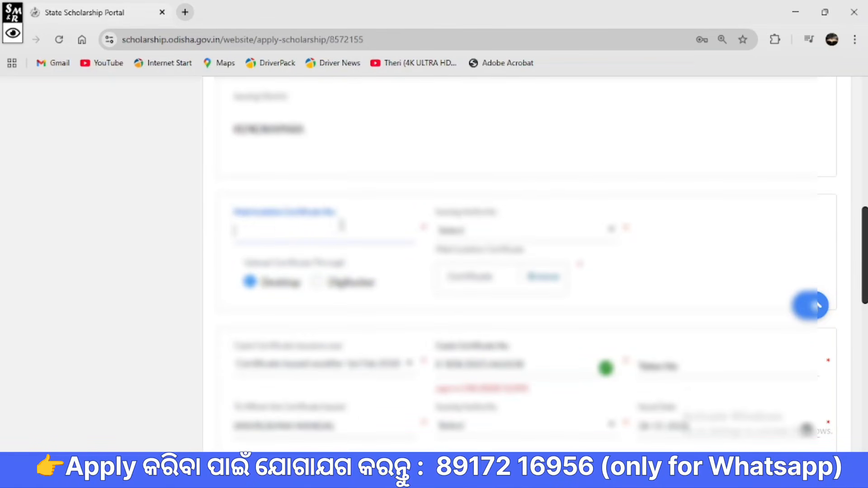
left_click(491, 232)
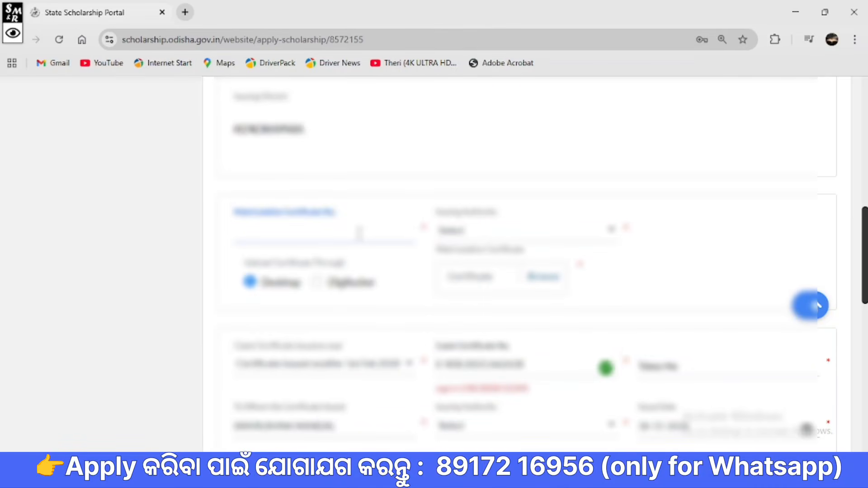
left_click(452, 232)
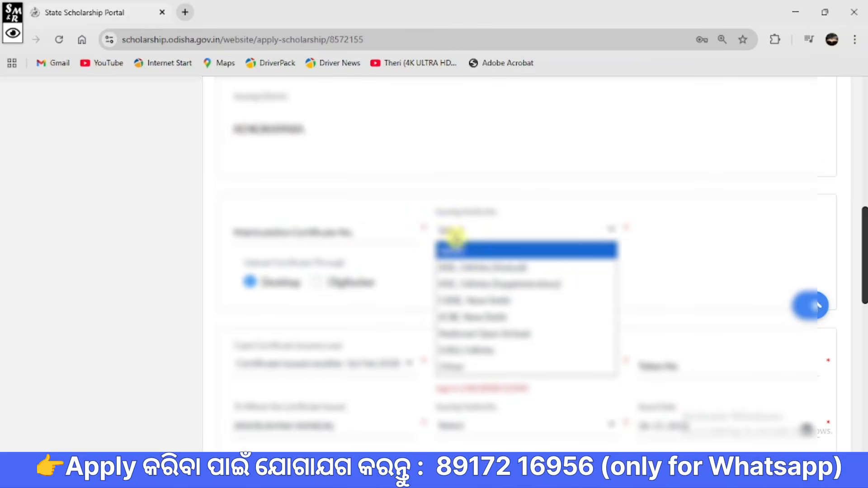
left_click(475, 268)
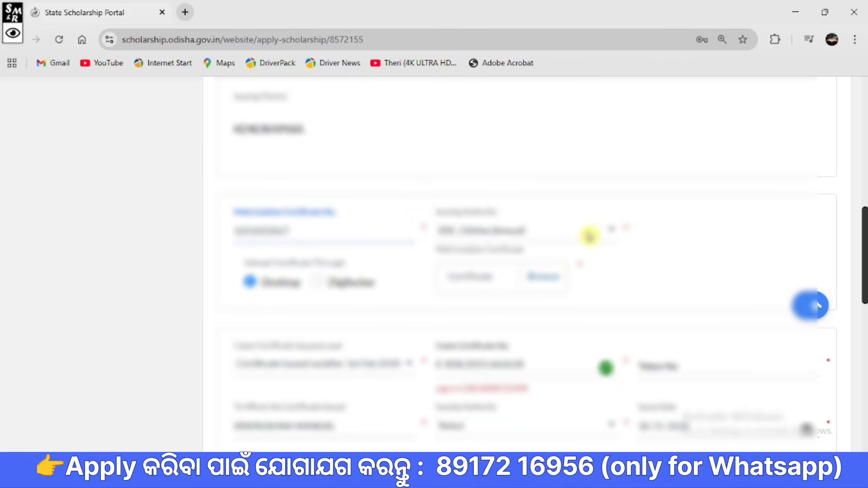
- Upload the matriculation certificate PDF from Documents
left_click(546, 282)
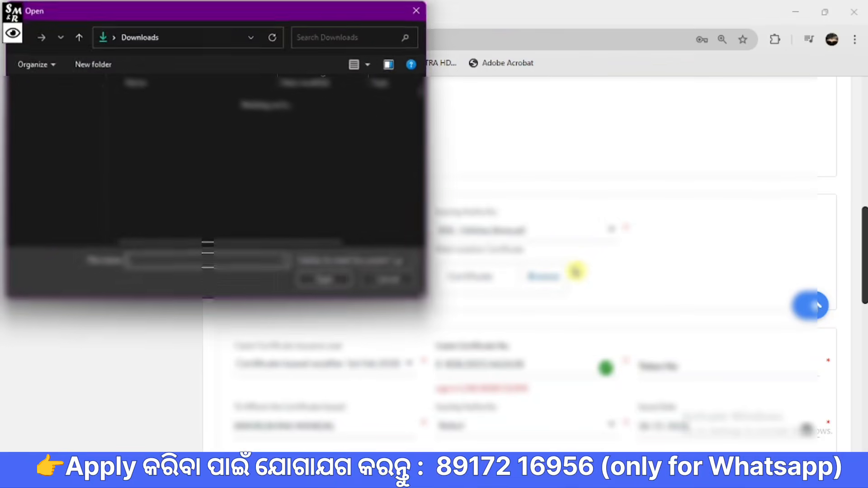
left_click(66, 211)
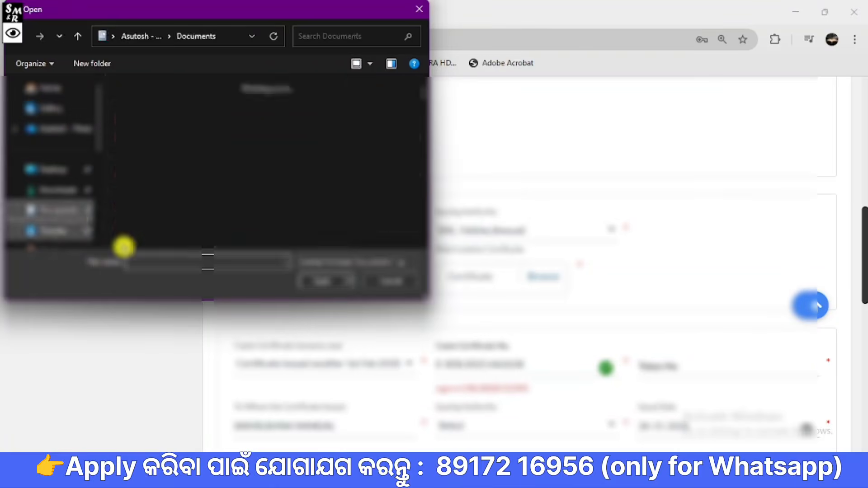
type("sr")
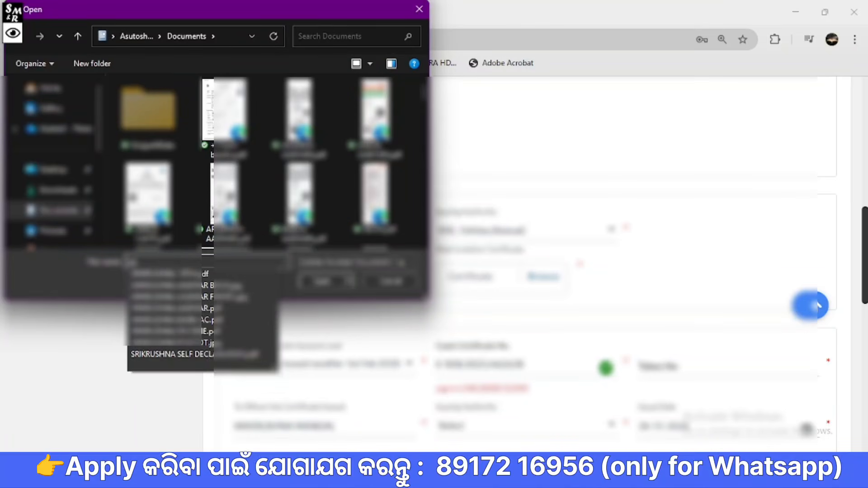
key("Down")
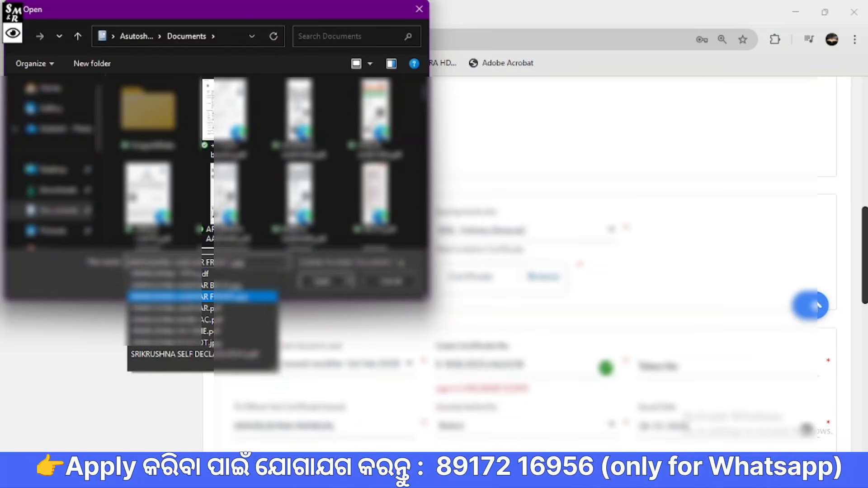
key("Return")
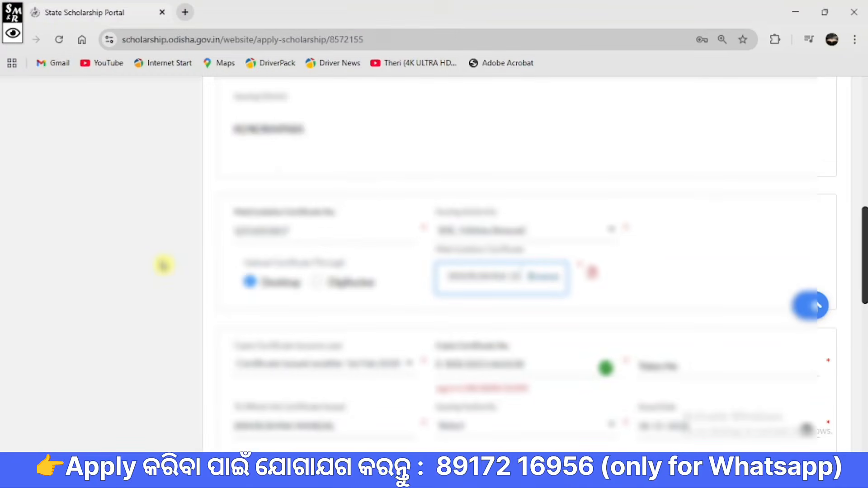
left_click(666, 281)
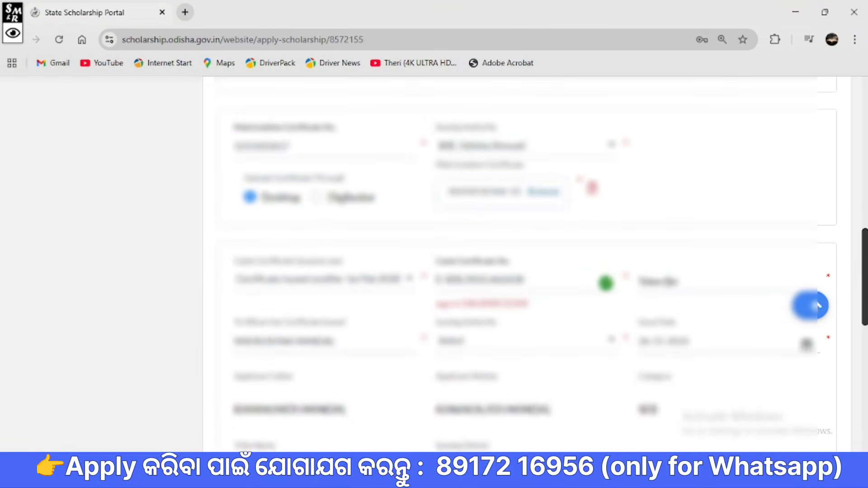
- Highlight the certificate number fields on screen, then clear the marks and return to the form
left_click(12, 34)
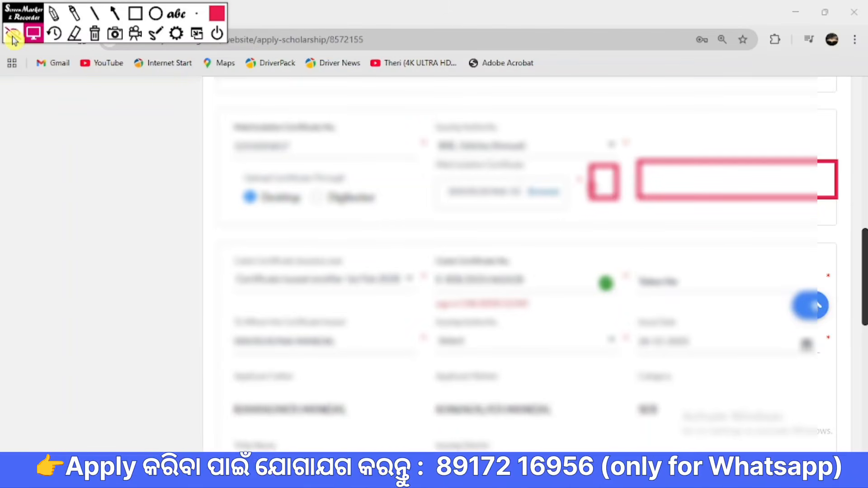
left_click(94, 34)
left_click(136, 16)
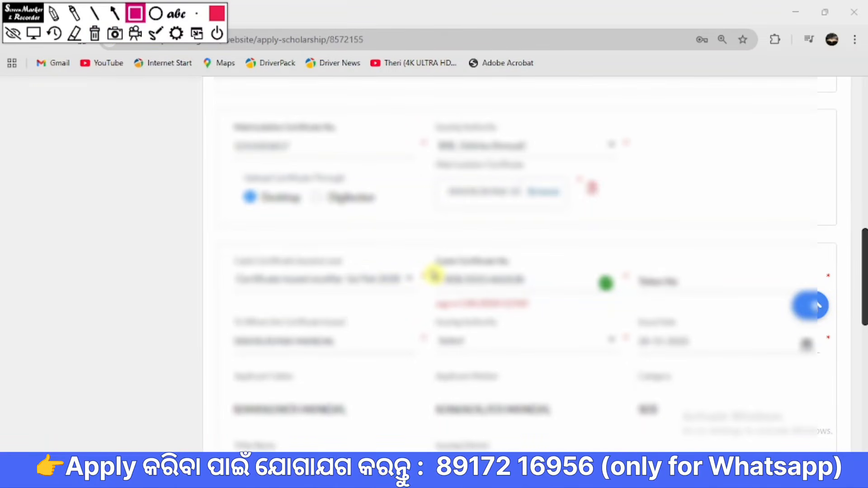
left_click_drag(432, 270, 623, 295)
left_click_drag(646, 264, 804, 293)
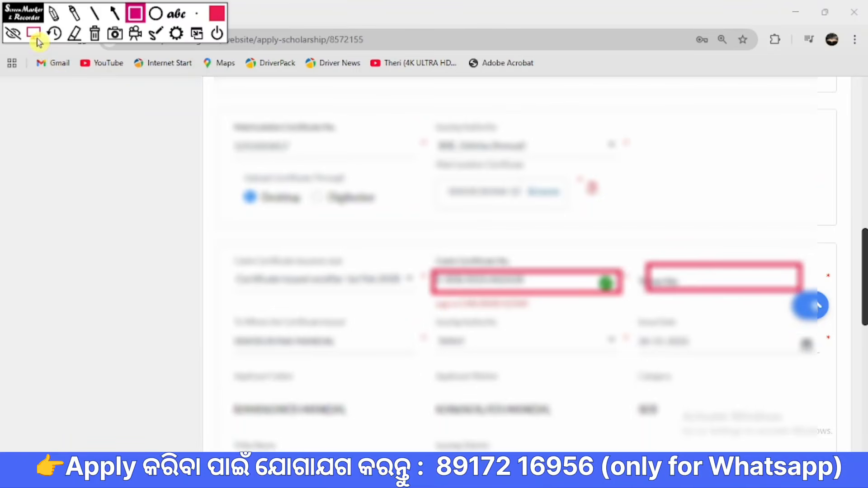
left_click(95, 34)
left_click(36, 36)
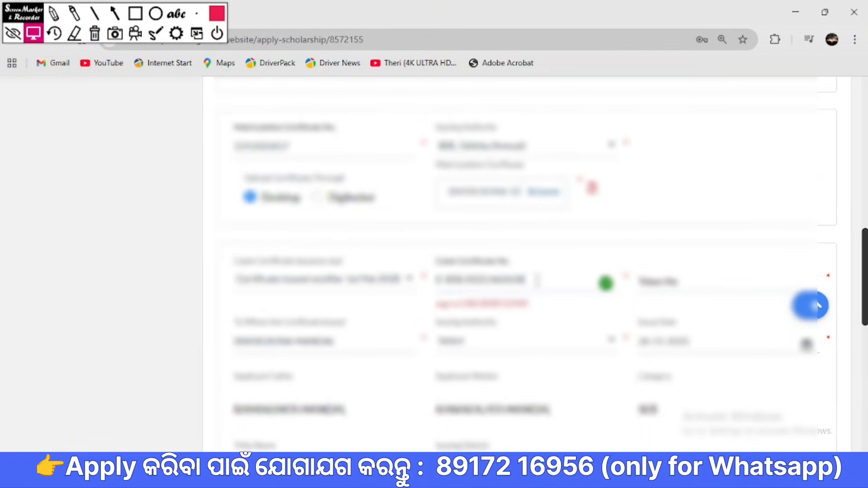
left_click(537, 280)
left_click(659, 289)
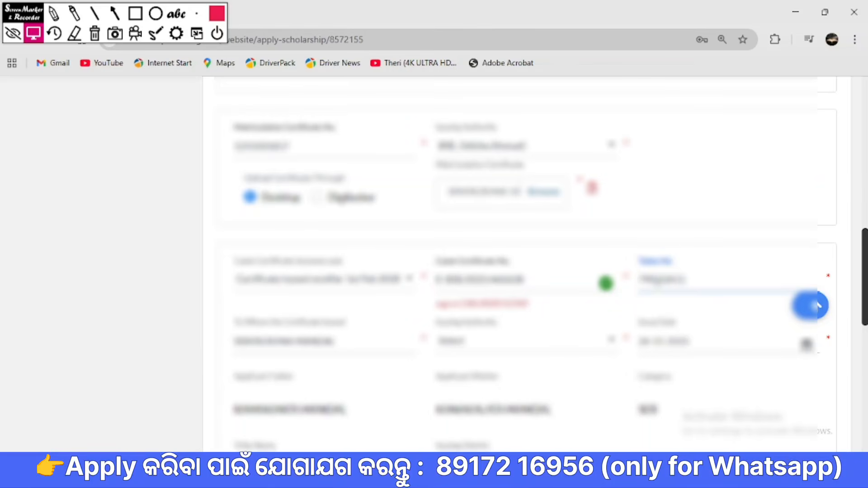
- Set the caste certificate issuing authority to Revenue Officers not below Tahasildar rank
scroll(520, 271, "down", 4)
left_click(566, 172)
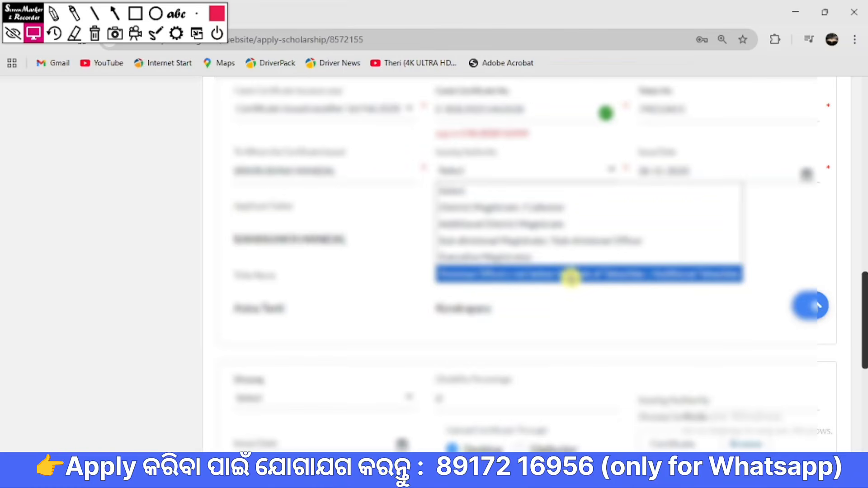
left_click(571, 275)
scroll(533, 286, "down", 2)
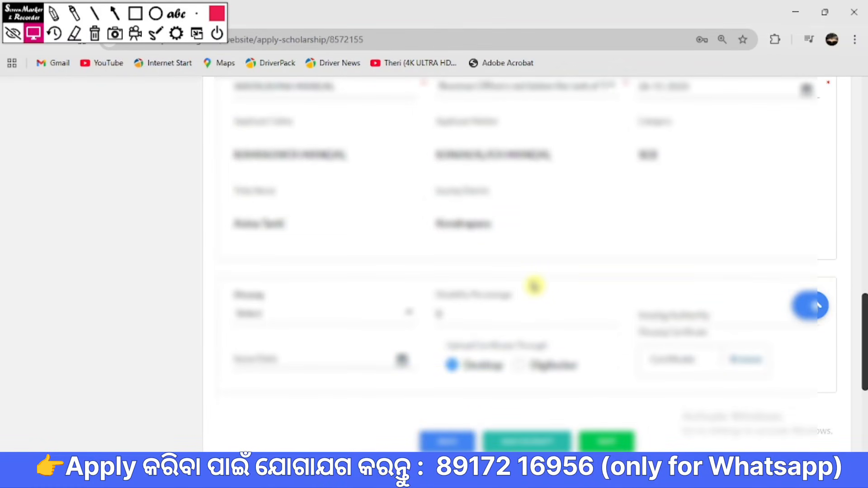
scroll(371, 324, "down", 2)
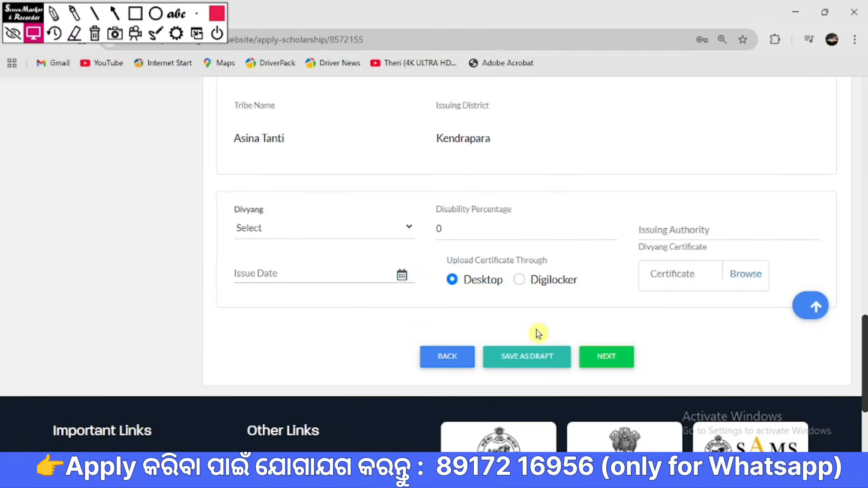
- Set Tahasildar as the income certificate issuing authority after the blank-authority alert, then resubmit the eligibility details
left_click(606, 360)
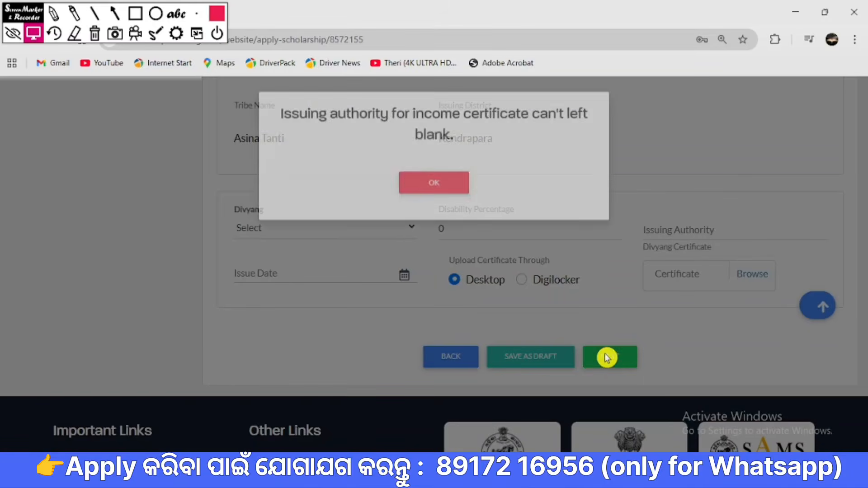
left_click(436, 189)
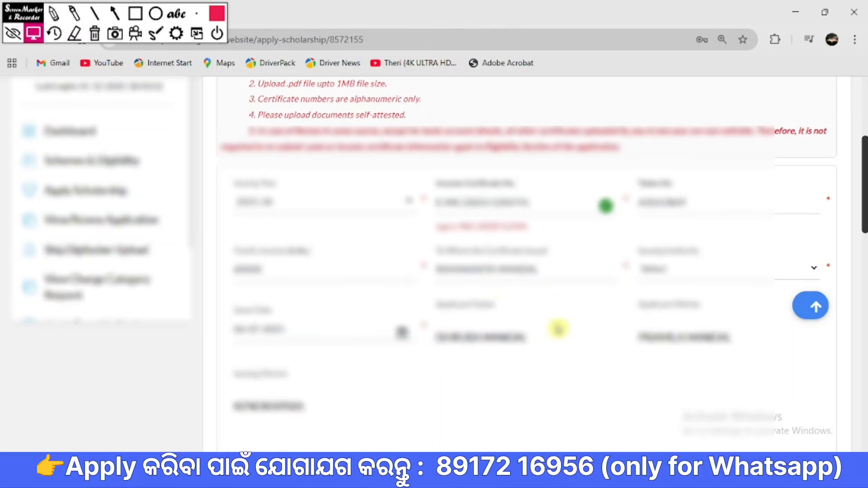
left_click(681, 271)
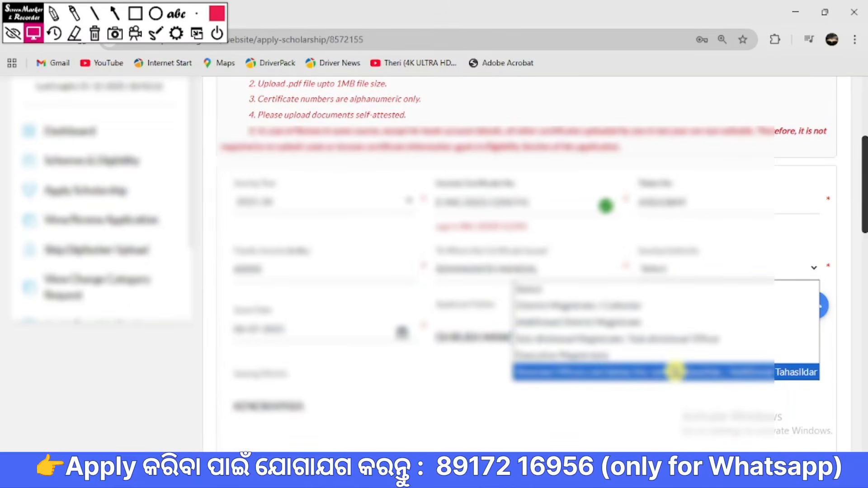
left_click(675, 371)
scroll(682, 367, "down", 10)
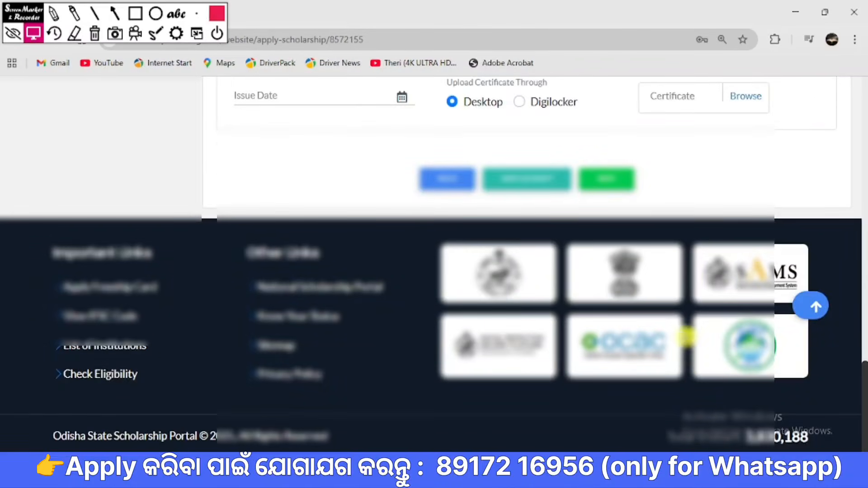
left_click(626, 179)
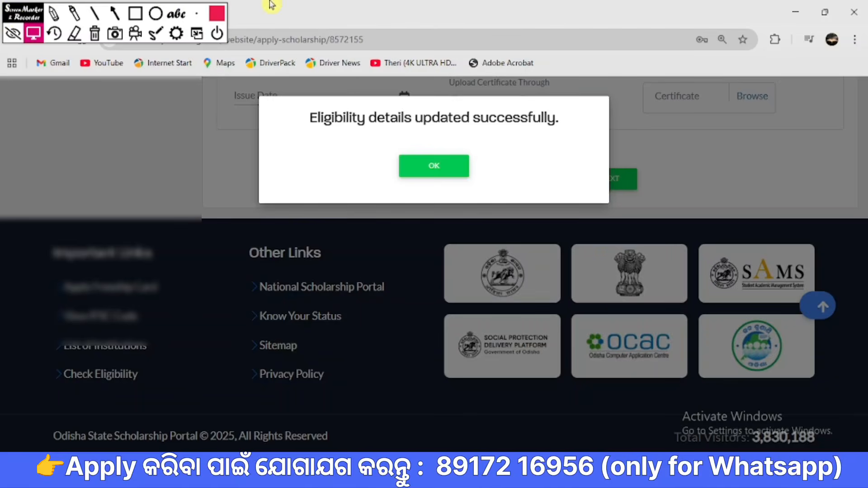
- Acknowledge the 'Eligibility details updated successfully' message to reach the Account Information tab
left_click(138, 13)
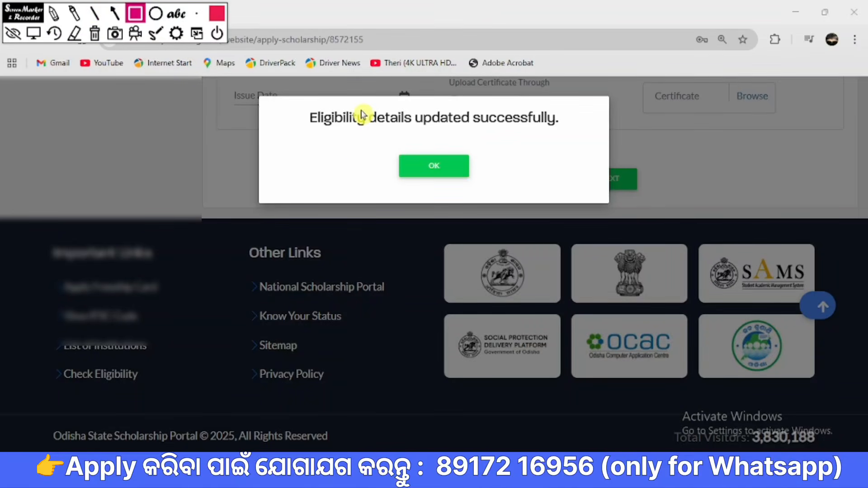
mouse_move(362, 112)
left_mouse_down()
mouse_move(656, 195)
mouse_move(595, 217)
left_mouse_up()
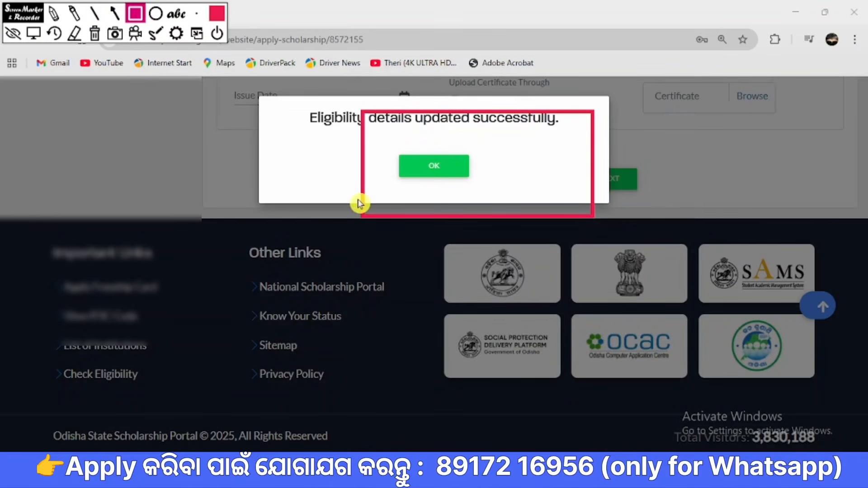
left_click(115, 14)
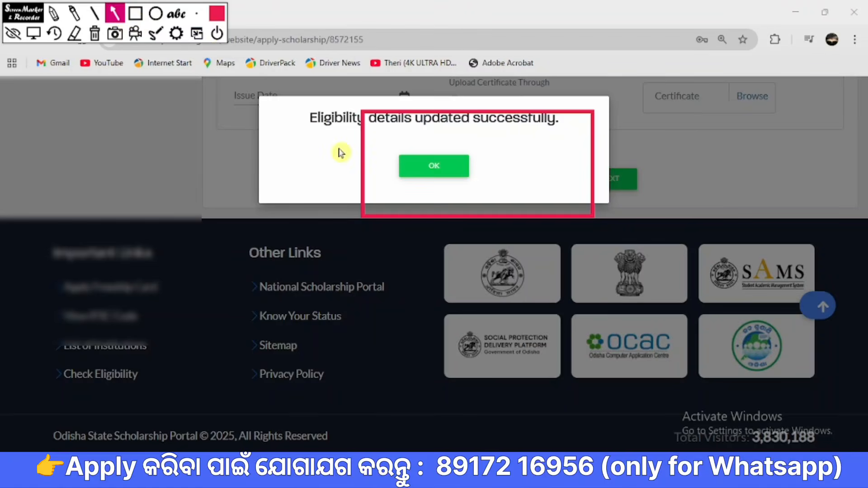
left_click_drag(446, 231, 463, 171)
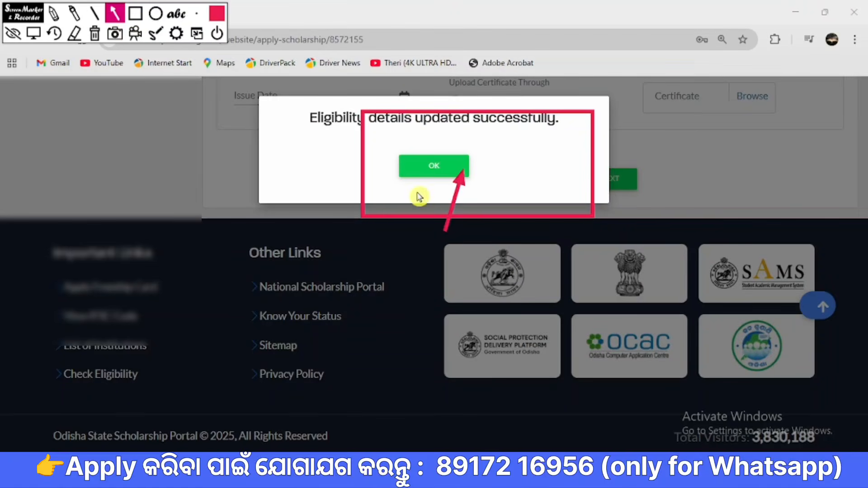
left_click(95, 33)
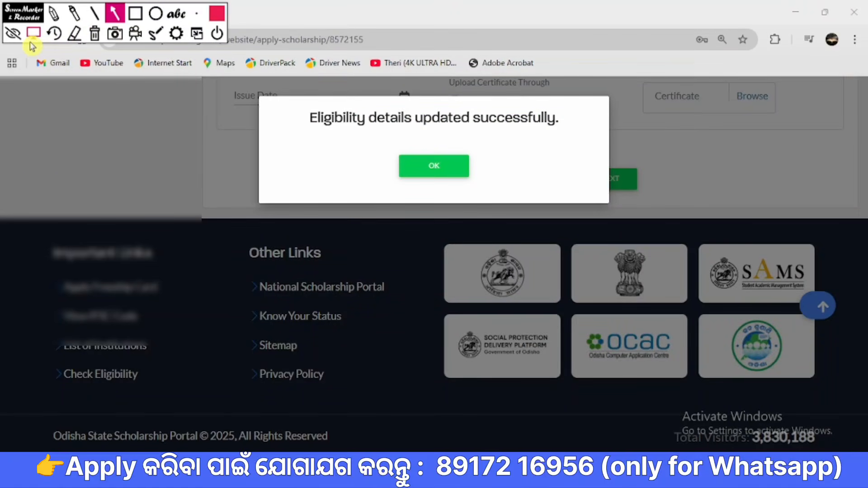
left_click(33, 33)
left_click(434, 165)
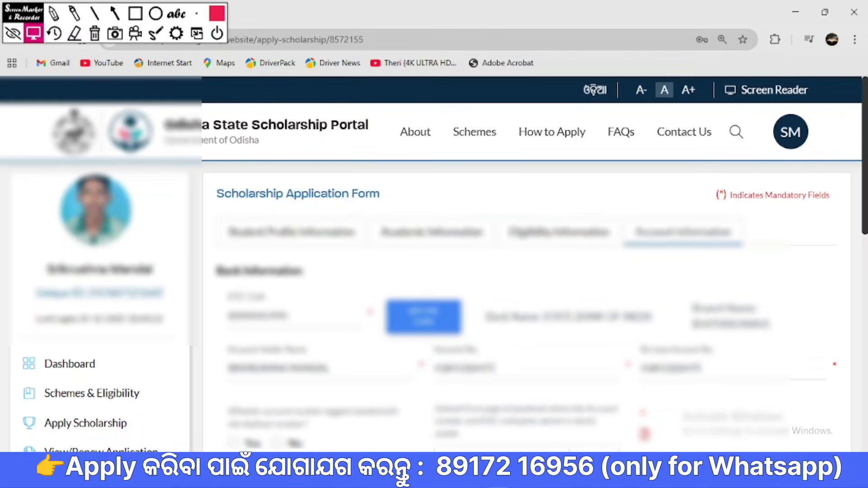
- Answer Yes for the Aadhaar-seeded account and attach the bank passbook PDF from recent files
scroll(524, 268, "down", 2)
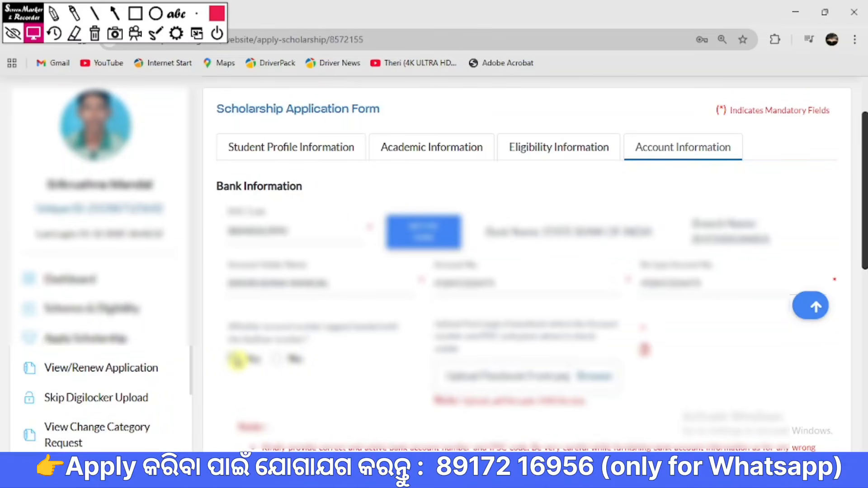
left_click(234, 359)
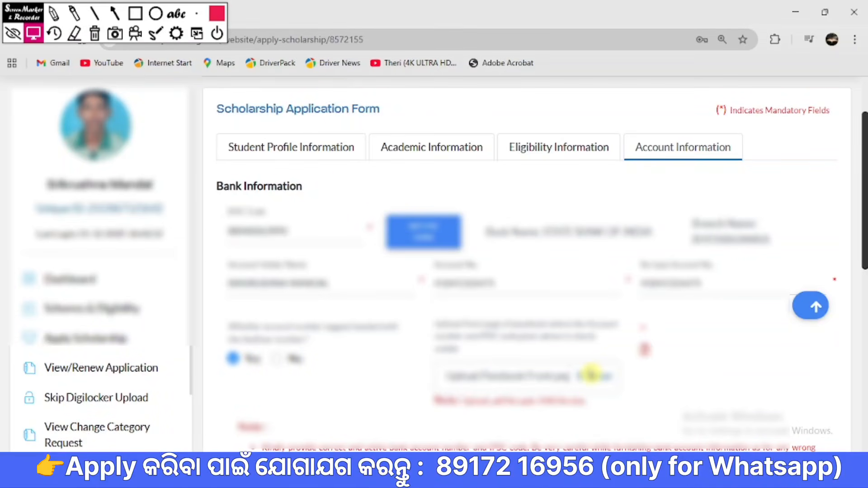
left_click(592, 375)
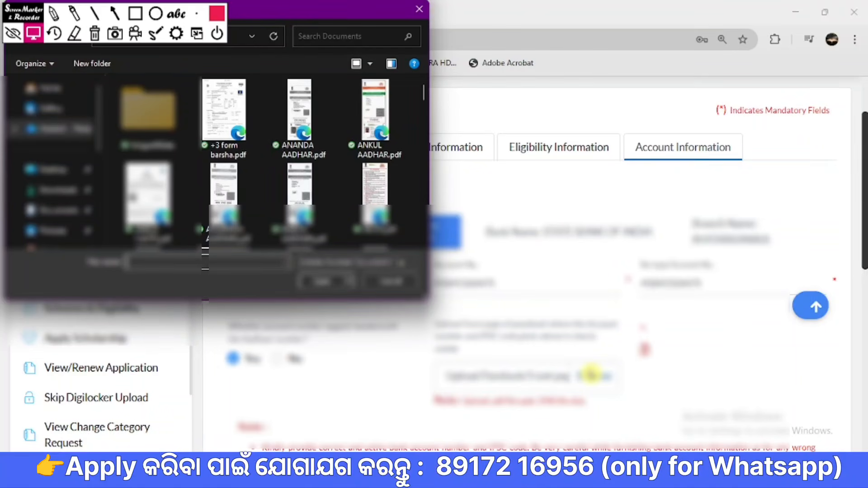
left_click(131, 261)
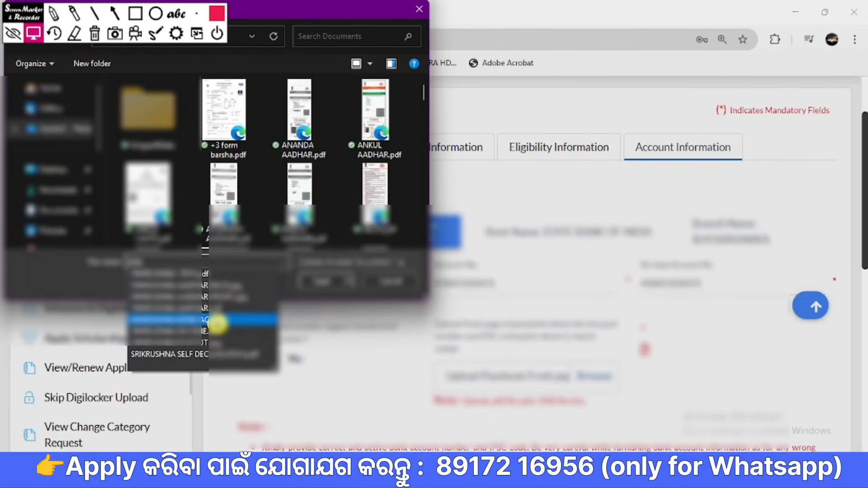
left_click(217, 322)
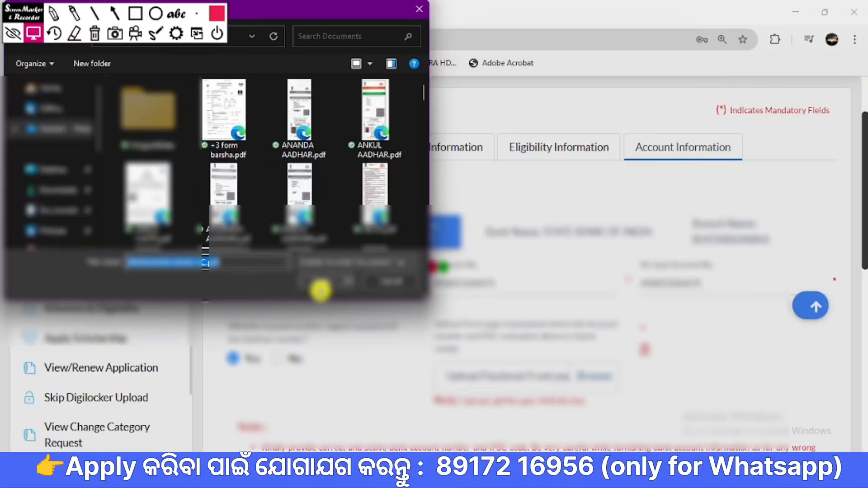
left_click(321, 284)
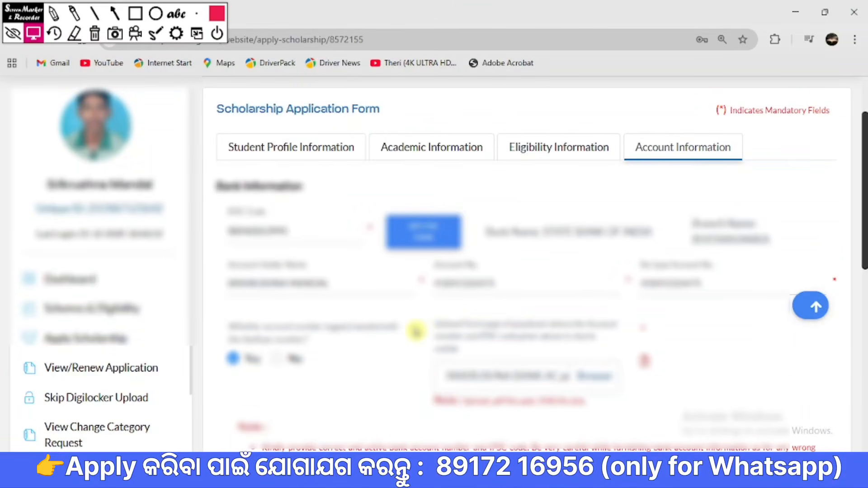
- Save the Bank Information section with NEXT
scroll(448, 316, "down", 5)
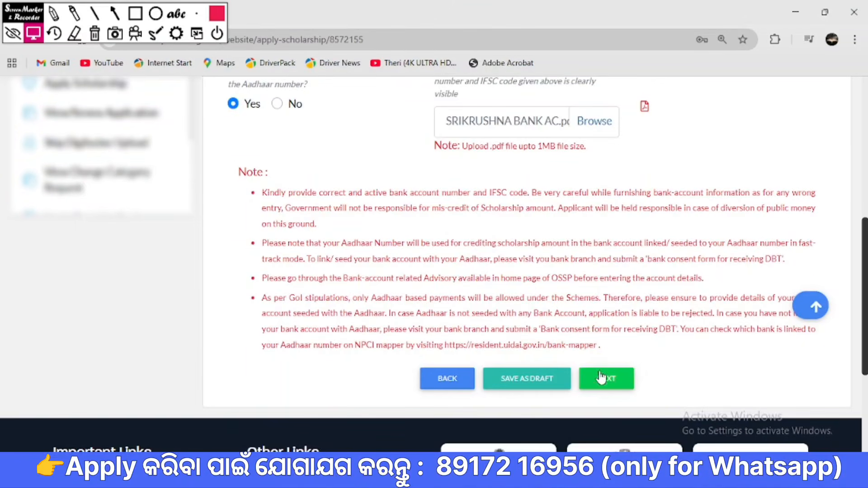
left_click(130, 16)
mouse_move(579, 364)
left_mouse_down()
mouse_move(593, 399)
mouse_move(656, 428)
left_mouse_up()
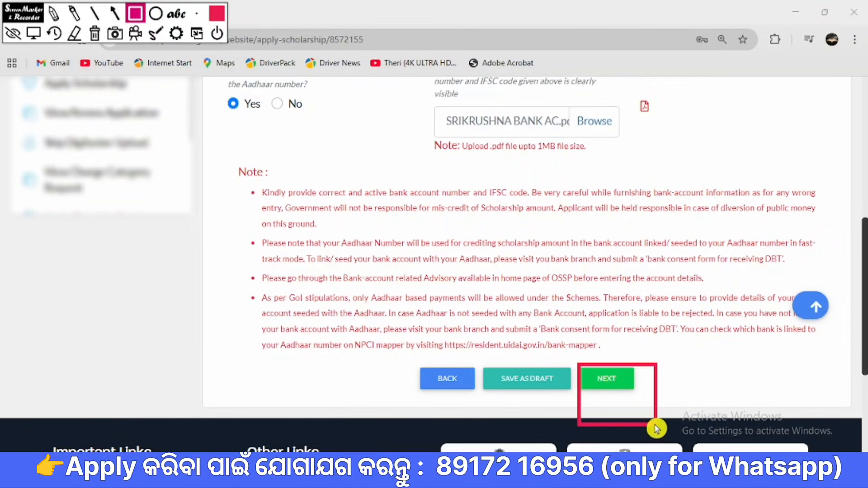
left_click(95, 33)
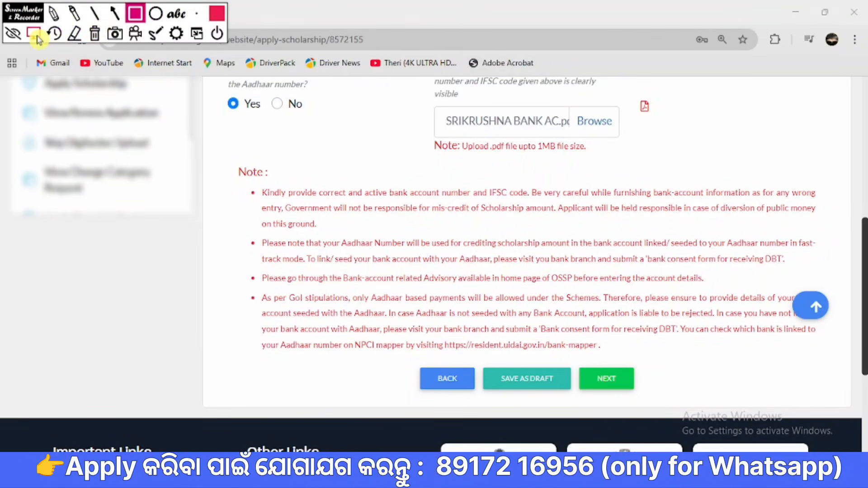
left_click(35, 35)
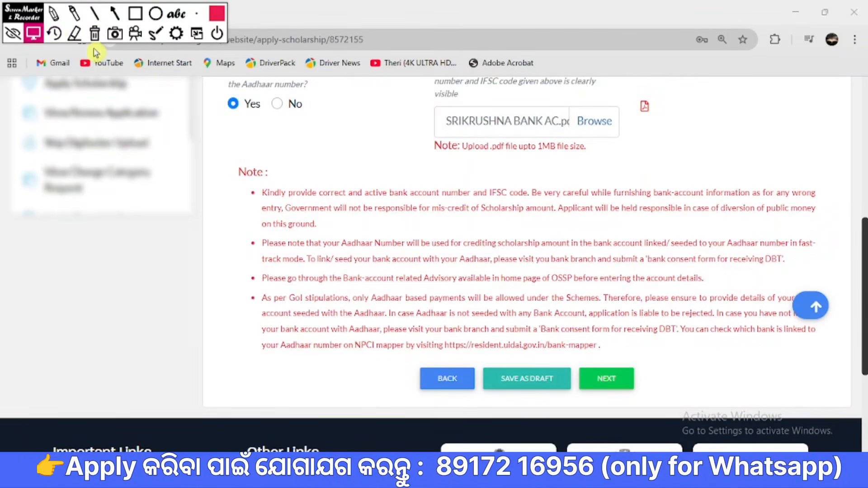
left_click(622, 384)
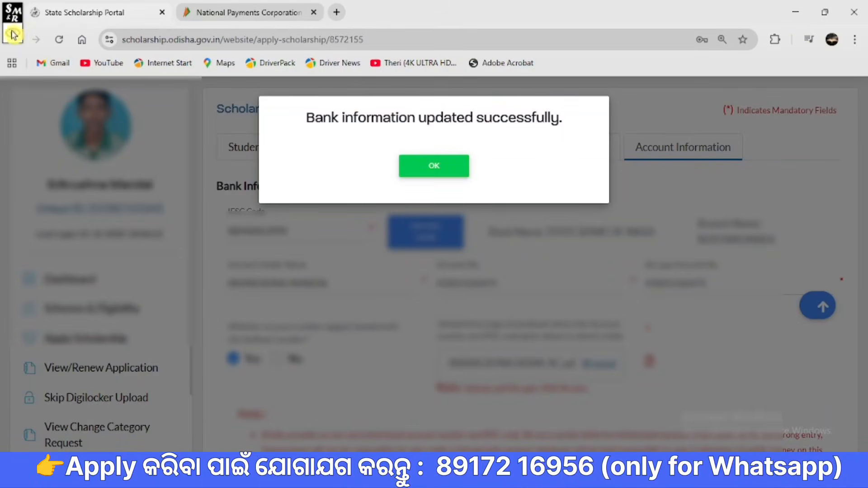
- Acknowledge 'Bank information updated successfully' to bring up the Application Confirmation page
mouse_move(30, 32)
left_click(134, 13)
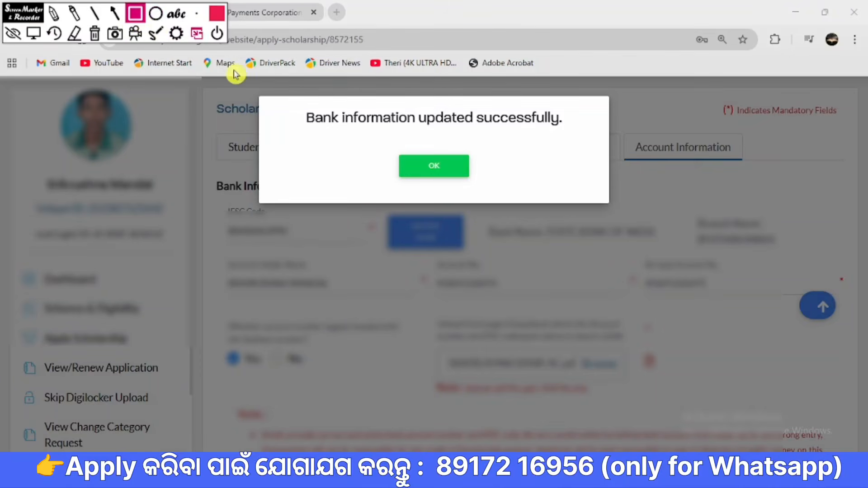
left_click_drag(385, 149, 496, 187)
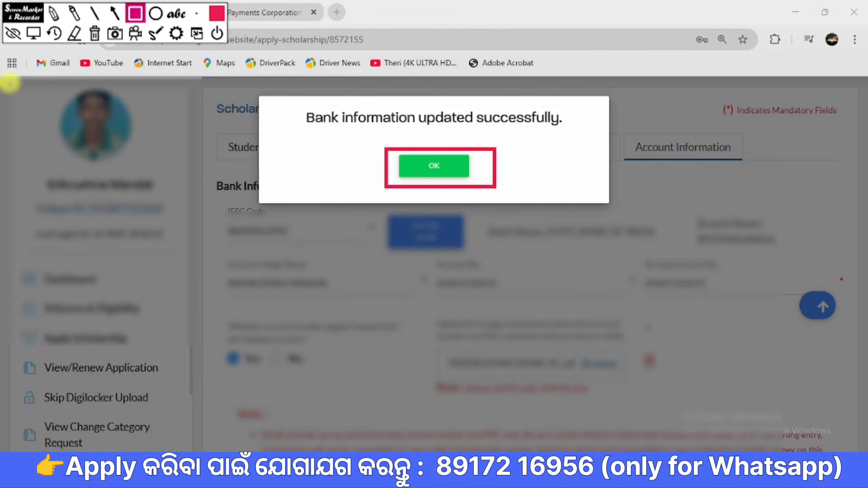
left_click(14, 33)
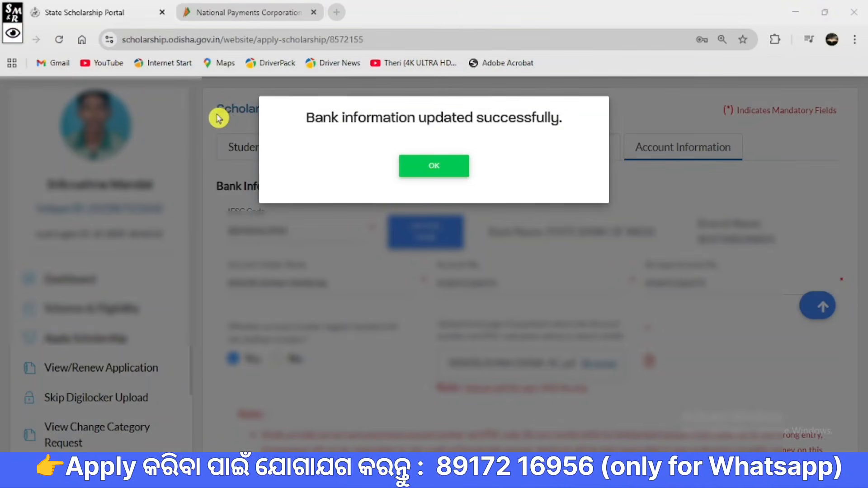
left_click(442, 164)
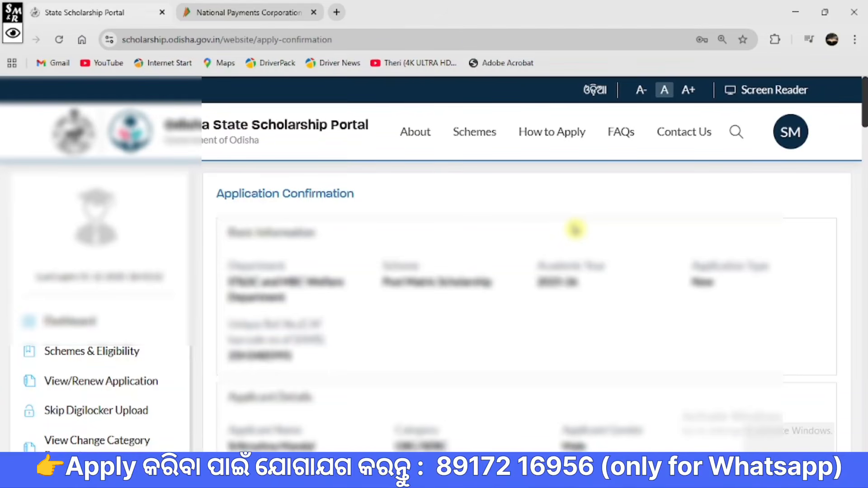
scroll(574, 231, "down", 5)
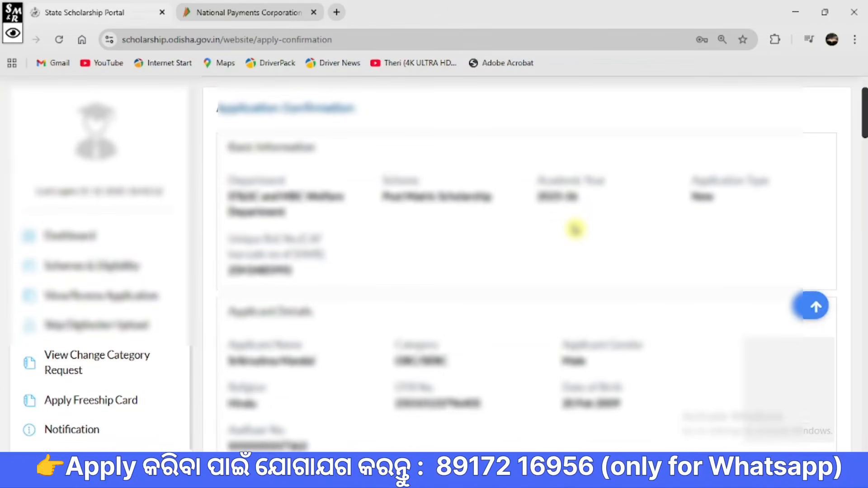
scroll(574, 230, "down", 4)
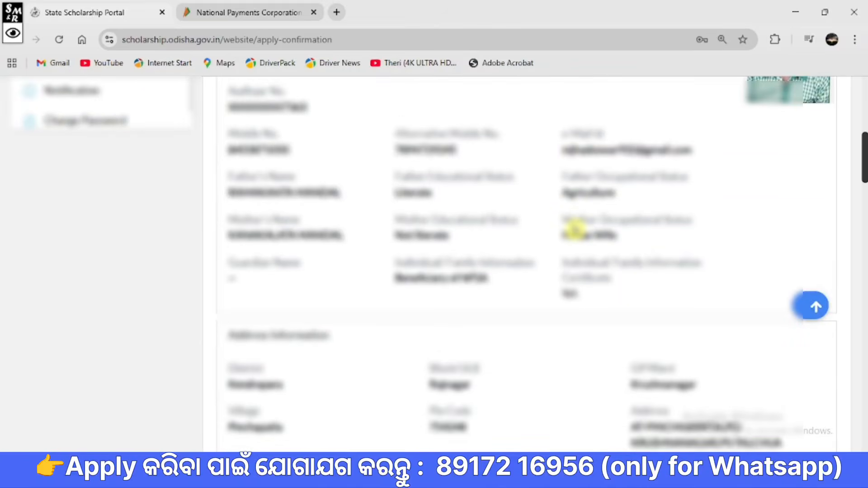
scroll(466, 238, "down", 2)
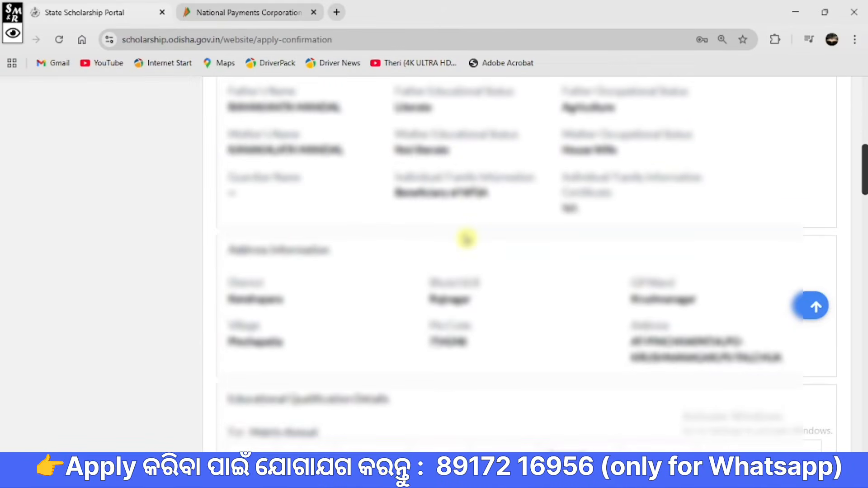
scroll(466, 239, "down", 2)
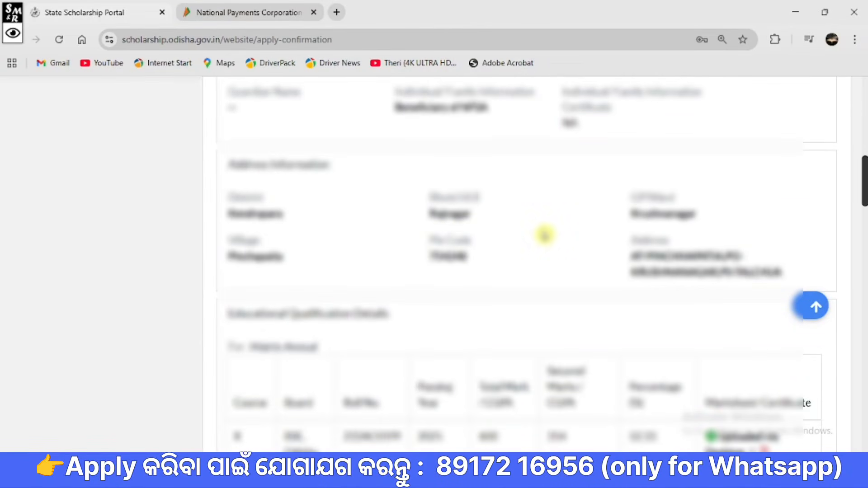
scroll(545, 234, "down", 4)
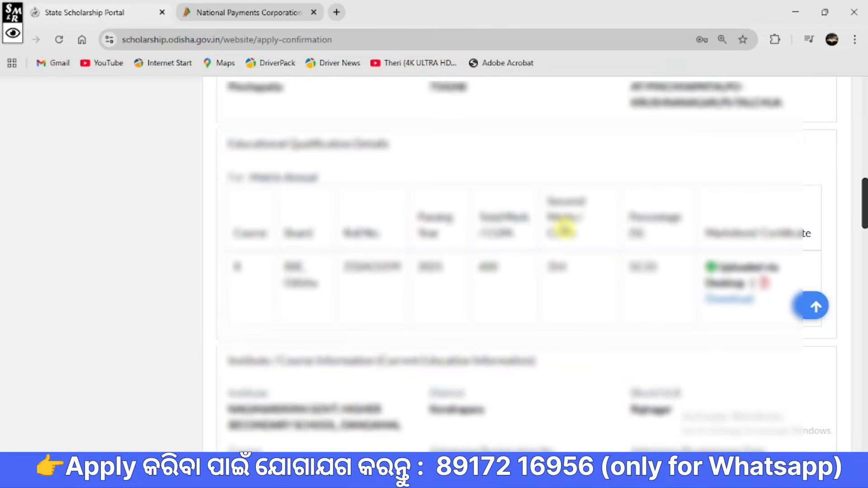
scroll(580, 267, "down", 12)
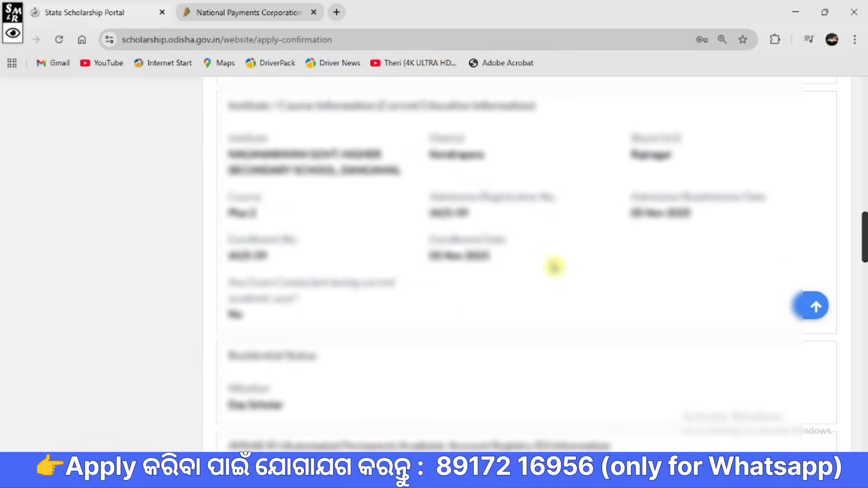
- Tick all the 'I agree to the followings' declarations and confirm the application
mouse_move(64, 43)
left_click(33, 32)
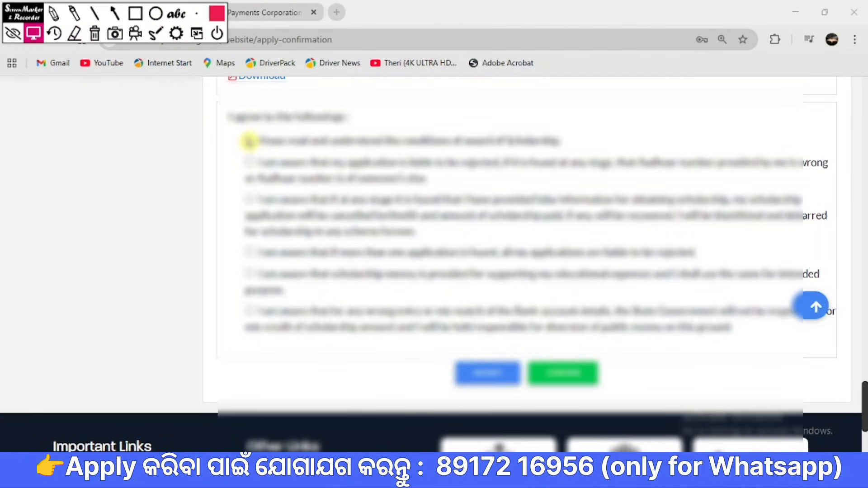
left_click(249, 140)
left_click(249, 198)
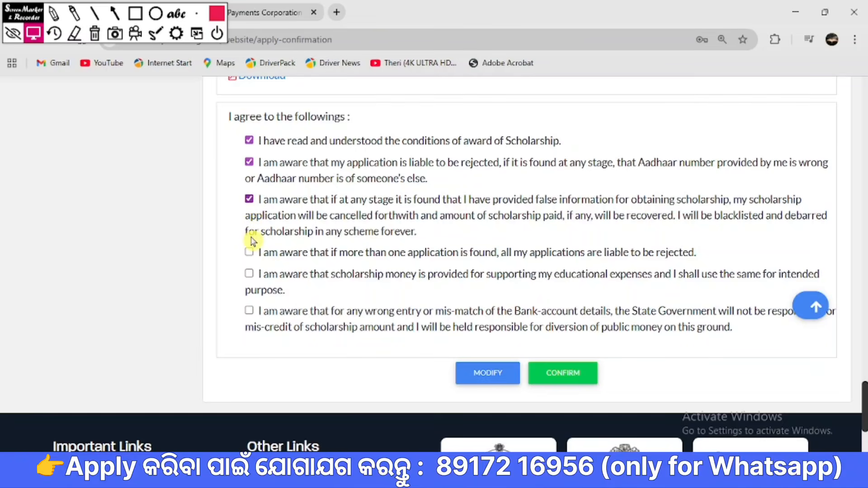
left_click(251, 252)
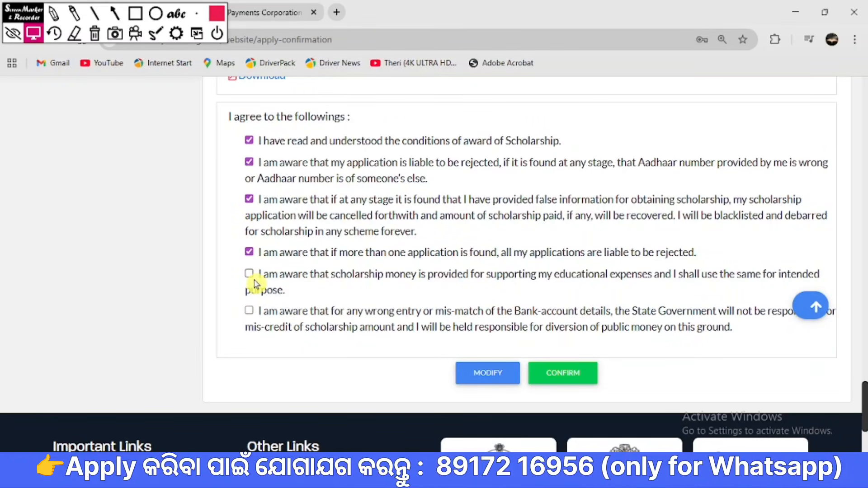
left_click(249, 311)
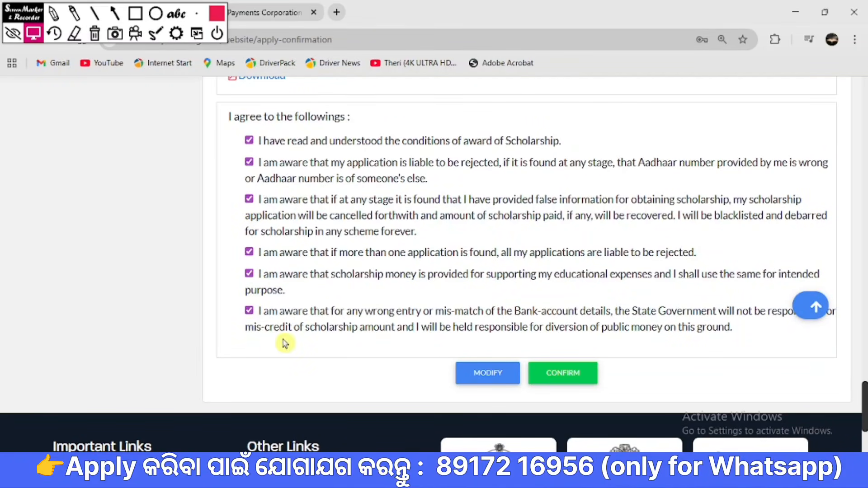
left_click(583, 375)
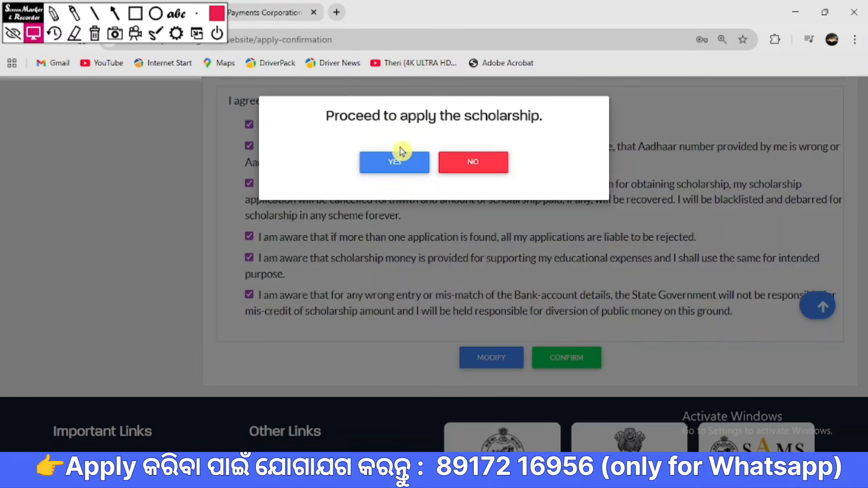
- Answer YES to 'Proceed to apply the scholarship.' to submit the application
left_click(135, 13)
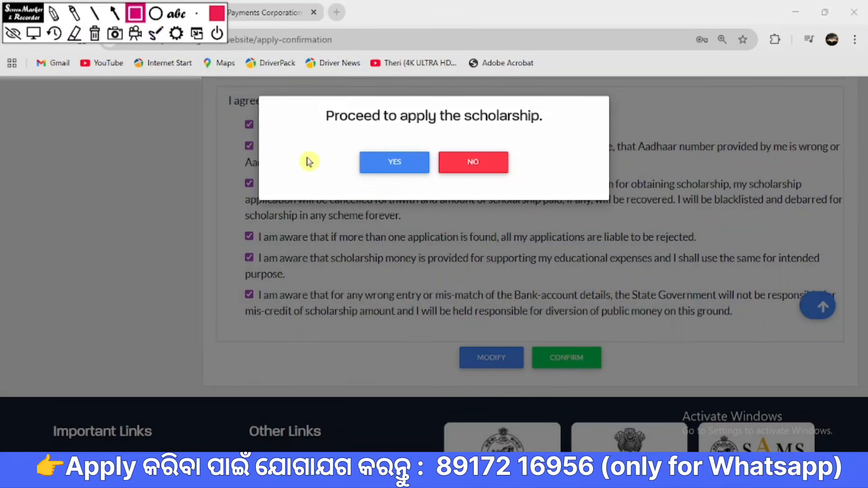
left_click_drag(354, 142, 429, 185)
left_click(94, 33)
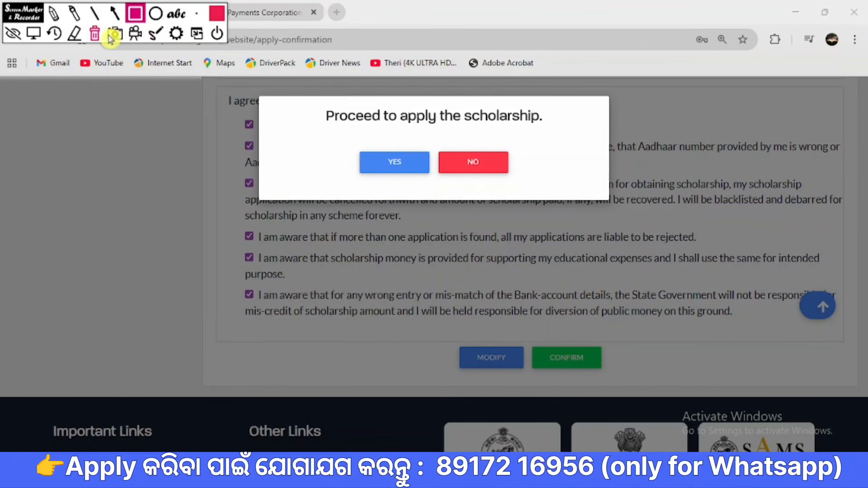
left_click(392, 176)
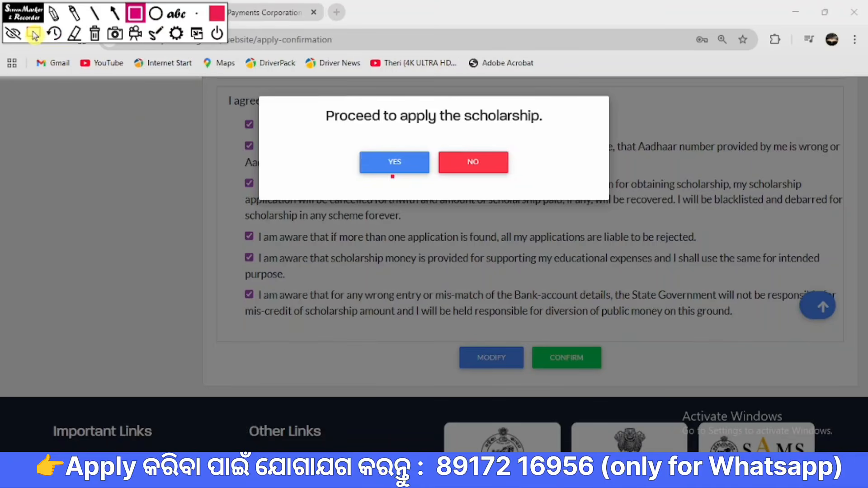
left_click(33, 33)
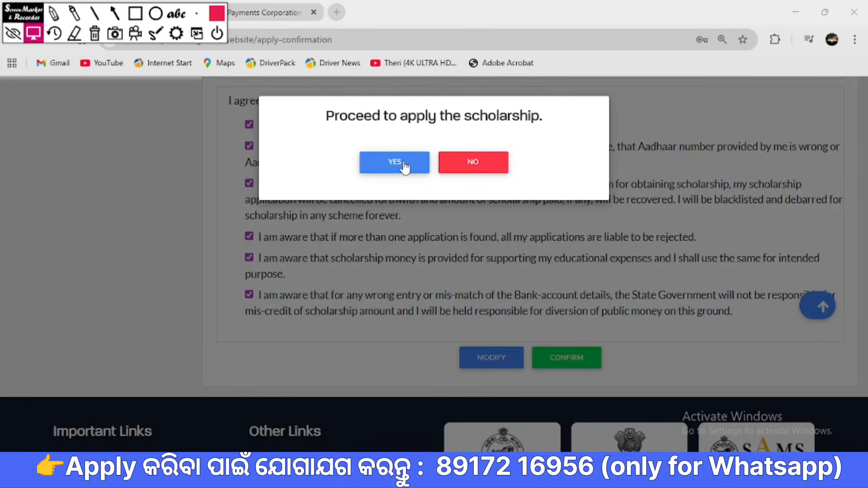
left_click(422, 170)
scroll(362, 171, "down", 1)
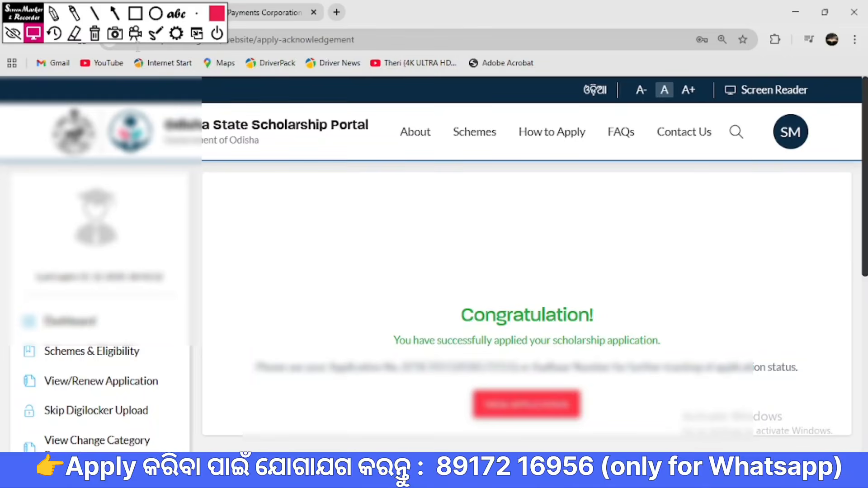
- Highlight the Congratulation! message with red boxes, then clear them
left_click(137, 12)
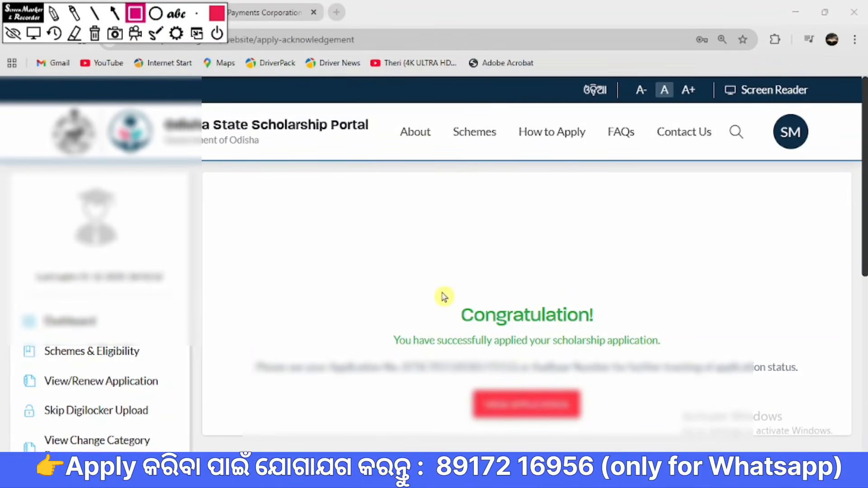
mouse_move(442, 293)
left_mouse_down()
mouse_move(623, 343)
mouse_move(685, 349)
left_mouse_up()
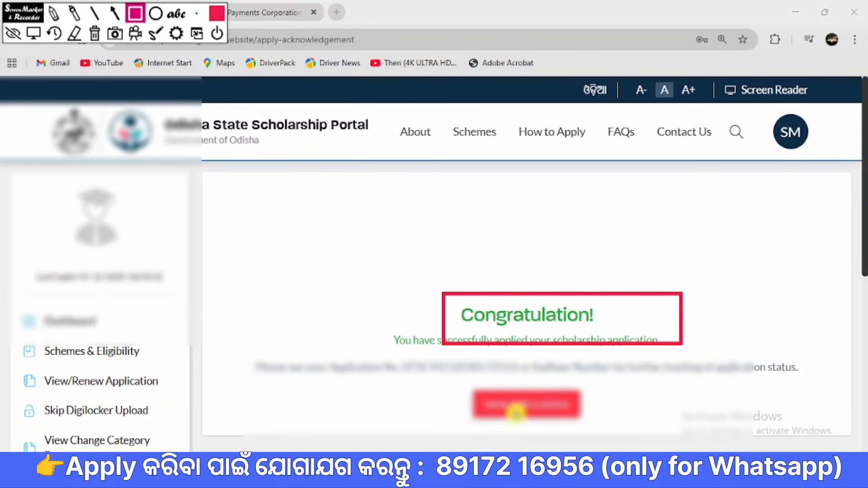
left_click_drag(470, 388, 644, 436)
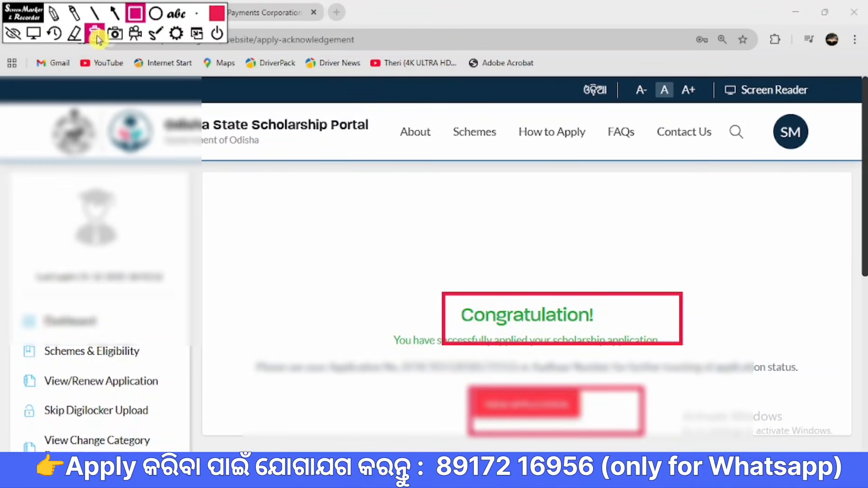
left_click(95, 36)
left_click(33, 33)
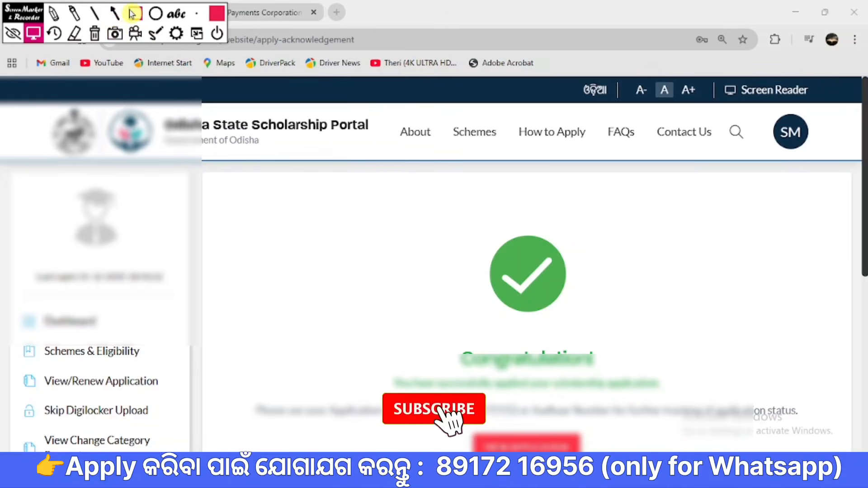
- Mark the green checkmark and congratulations text, undo the marks, then open VIEW APPLICATION
left_click(132, 15)
left_click_drag(475, 193, 646, 311)
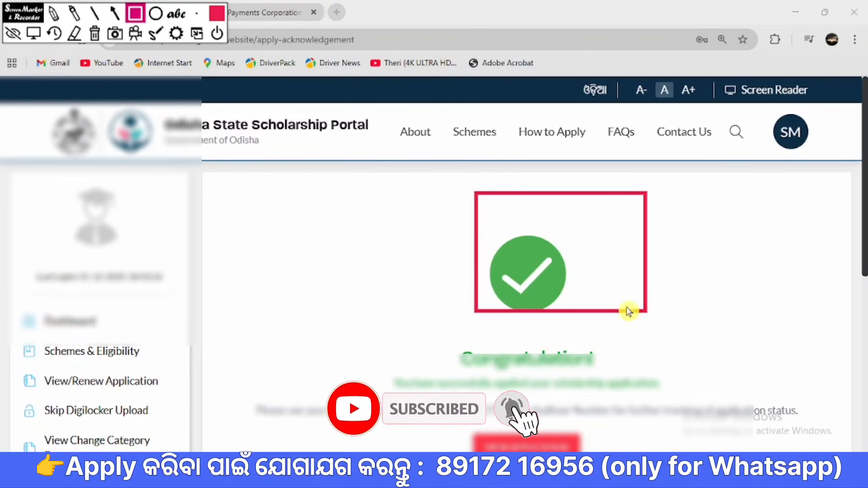
left_click_drag(421, 338, 675, 378)
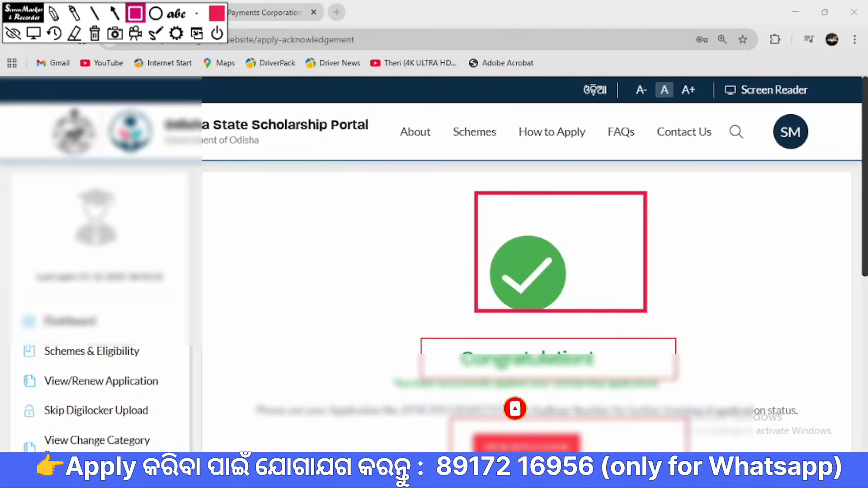
left_click(53, 38)
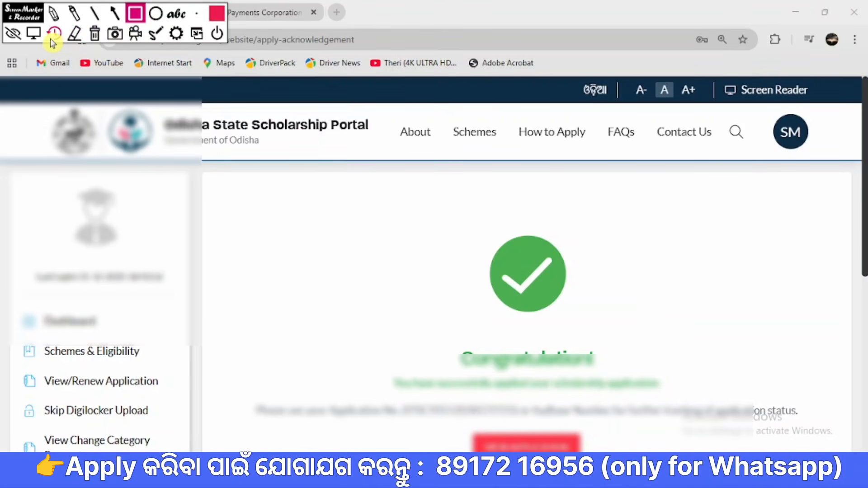
left_click(34, 35)
scroll(481, 285, "down", 4)
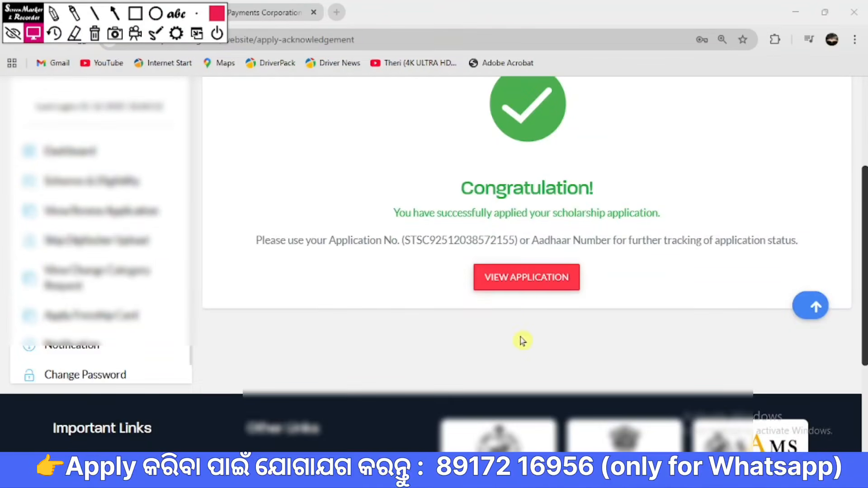
left_click(514, 279)
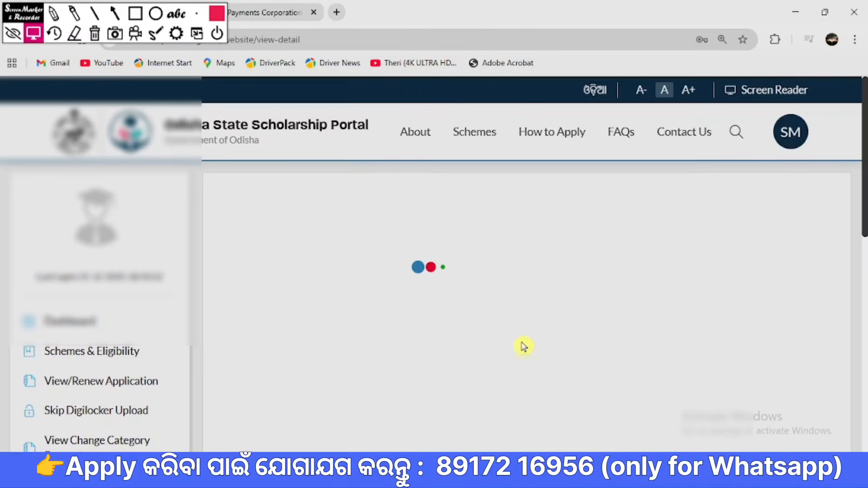